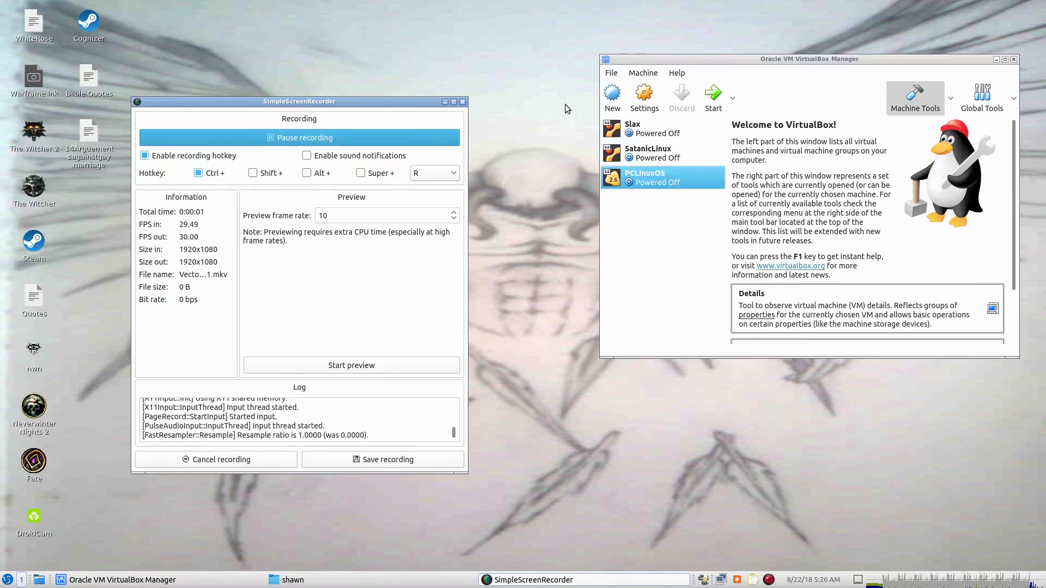
Start a new VM named Vector, Linux Oracle (64-bit), with 8192 MB memory.
click(613, 94)
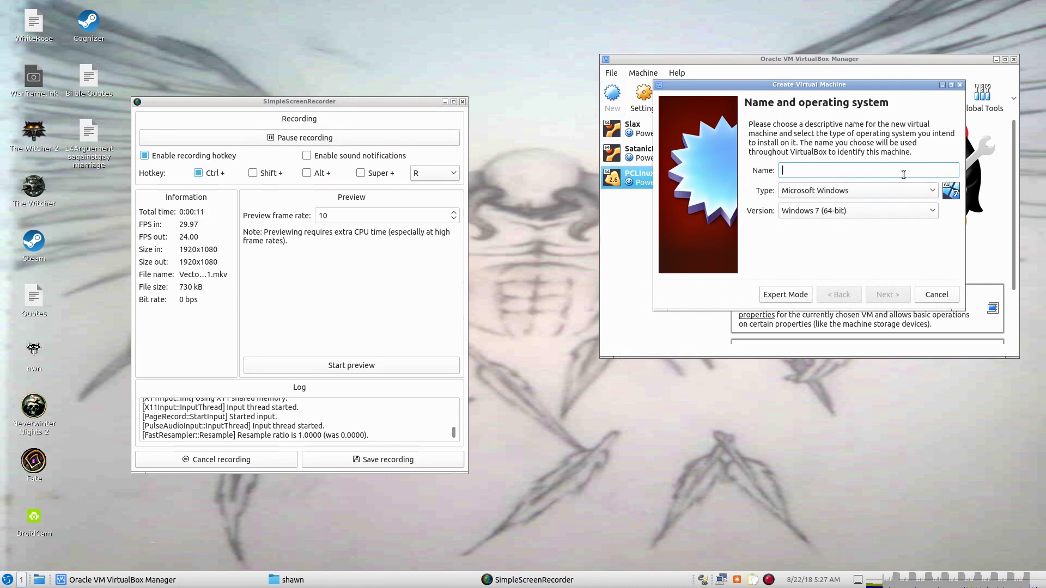
text(Vector)
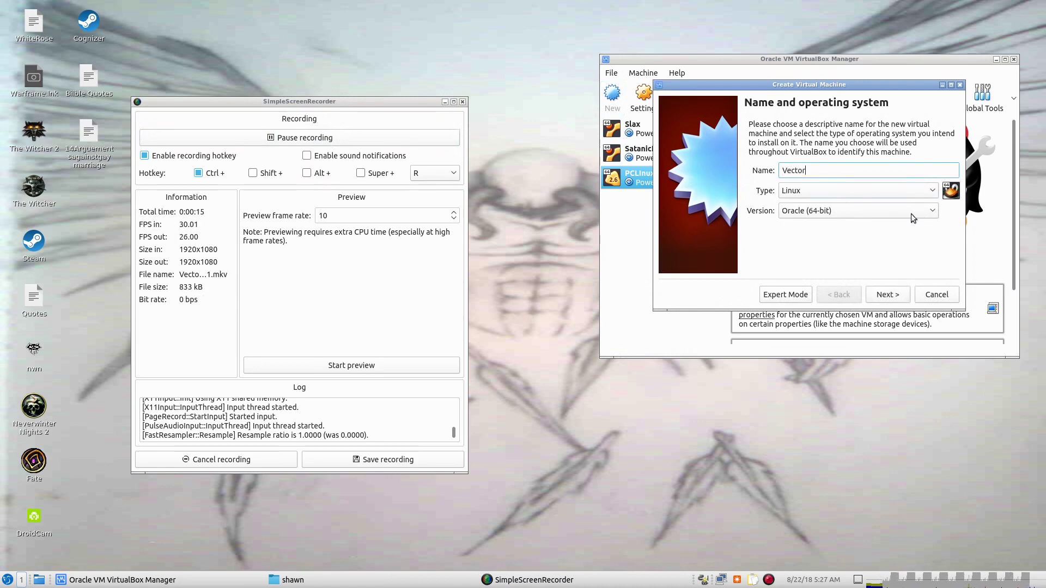
click(936, 213)
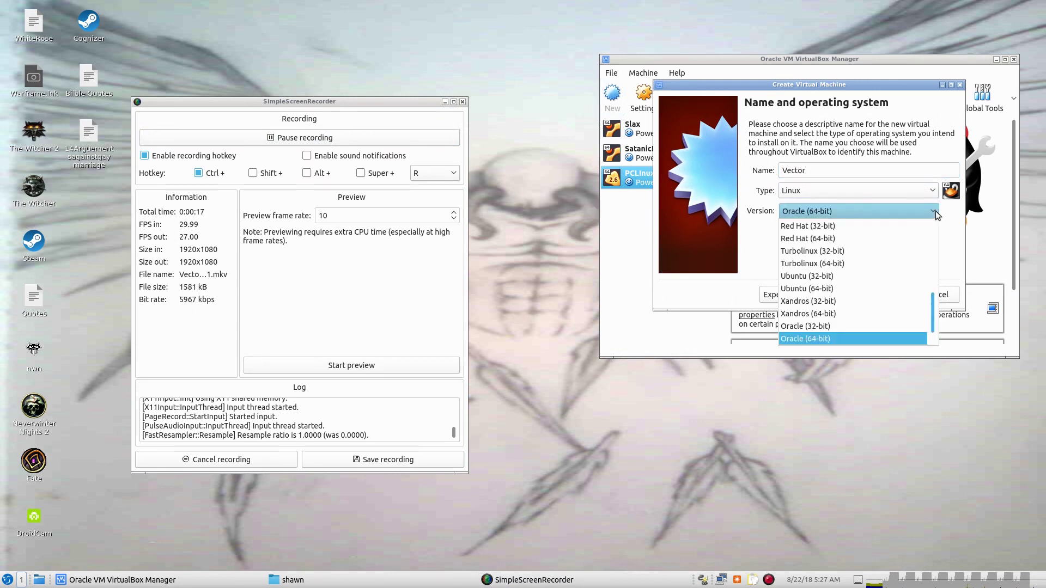
click(750, 230)
click(900, 297)
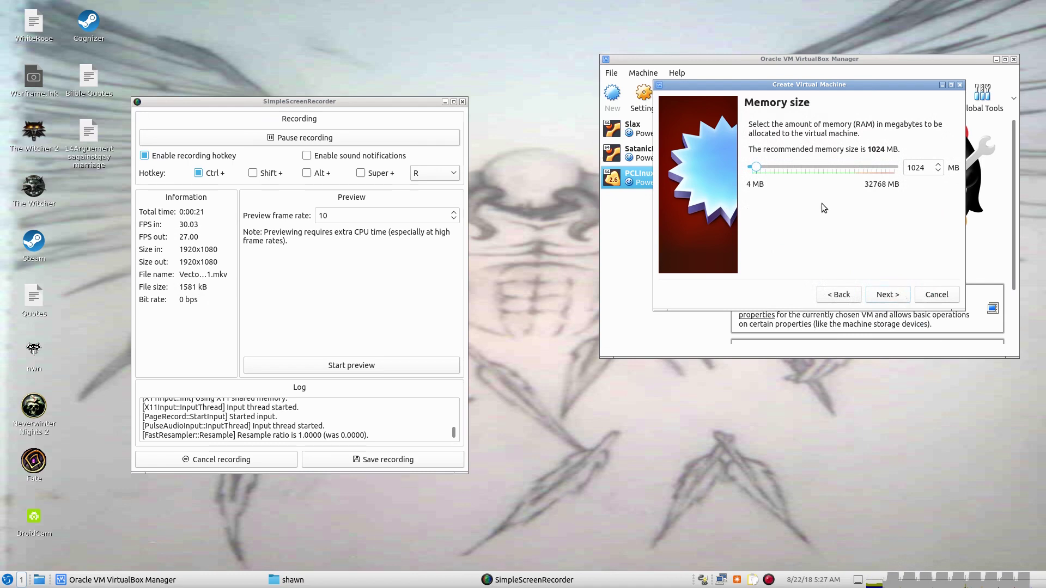
scroll(831, 168, up, 3)
scroll(832, 166, up, 4)
click(899, 296)
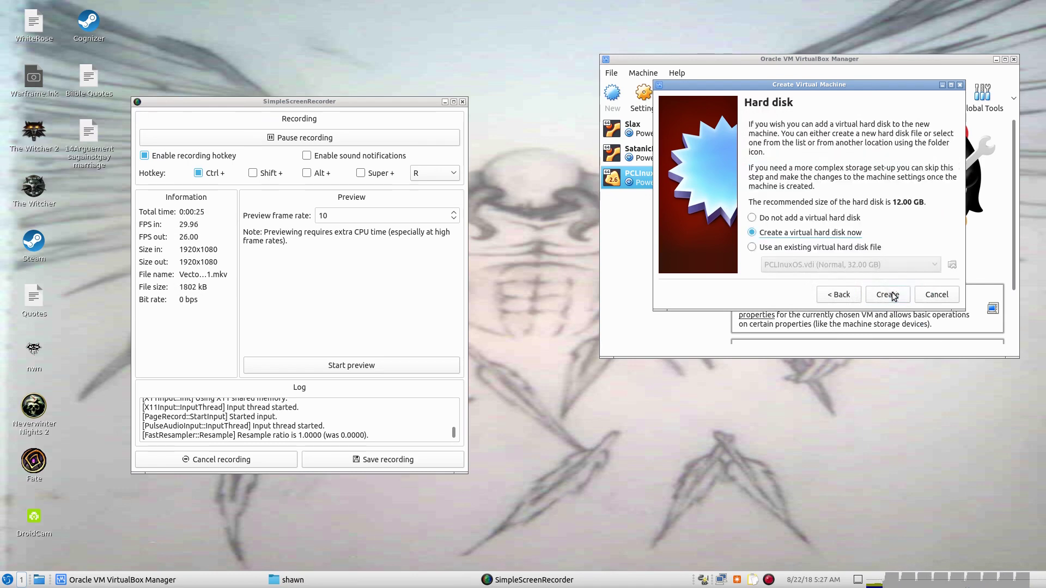
Create a new 48 GB VDI virtual hard disk for it.
click(878, 300)
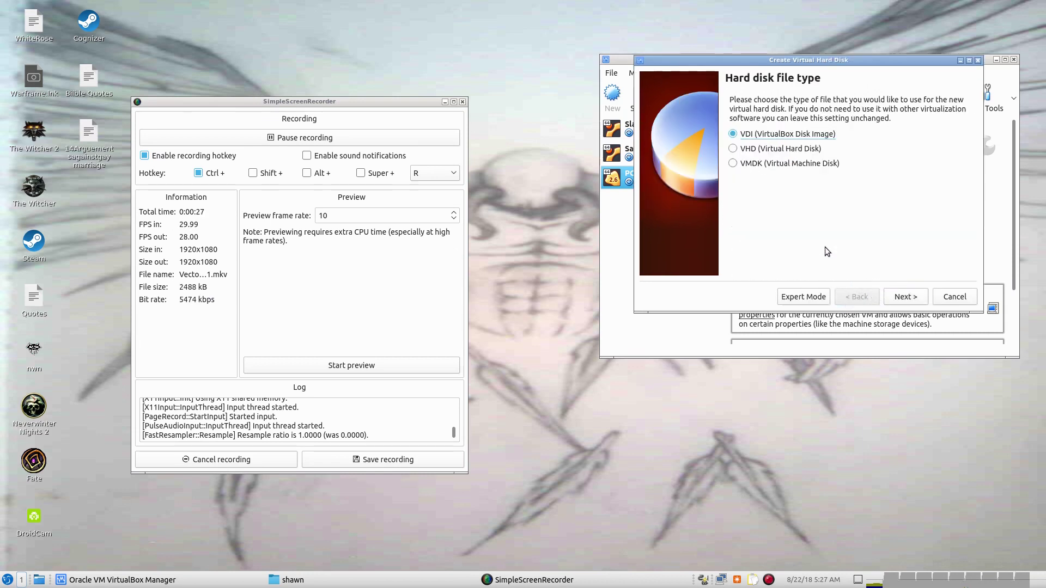
click(897, 301)
click(904, 300)
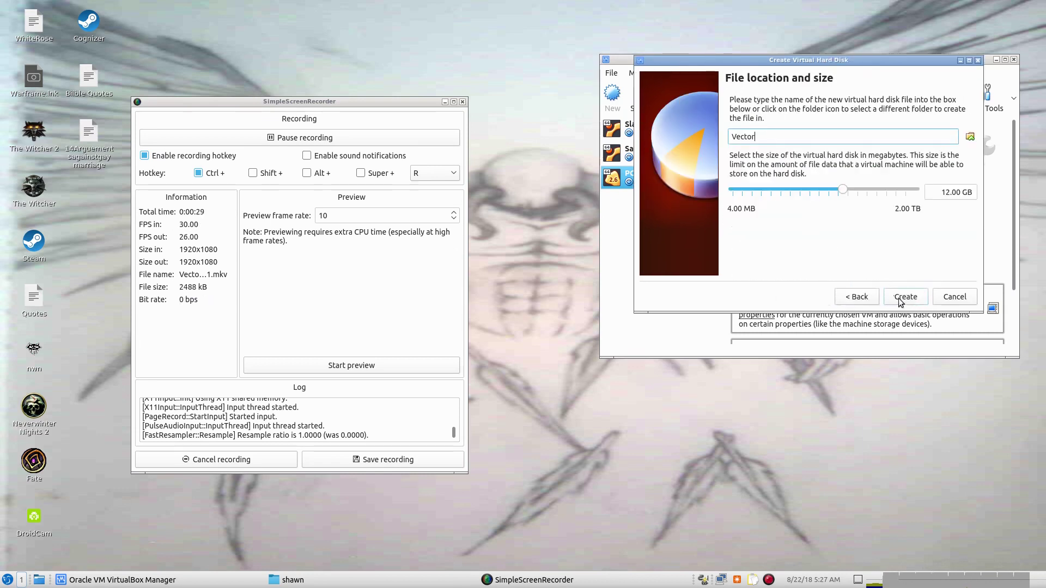
click(864, 189)
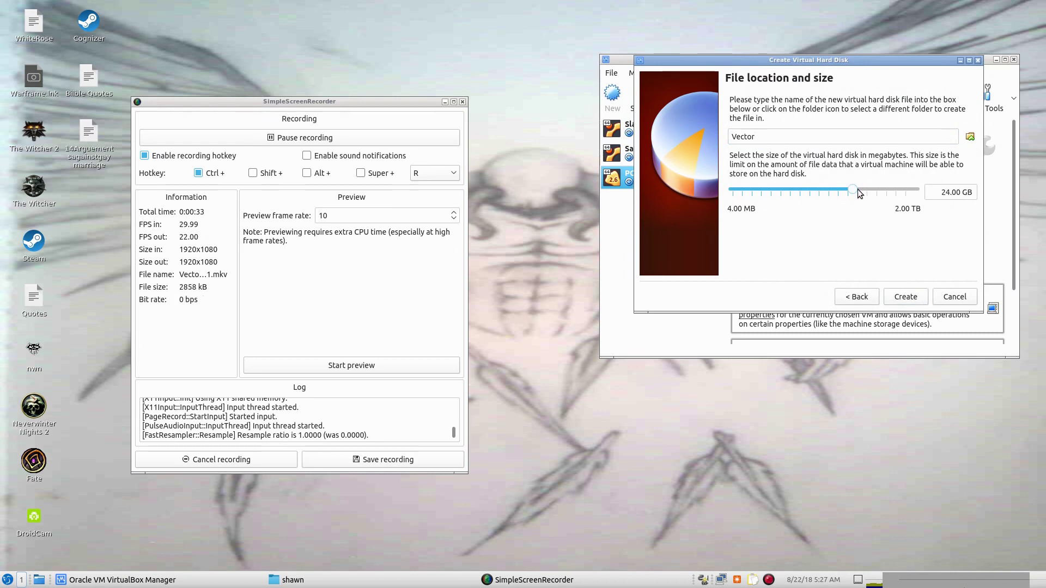
click(857, 188)
click(905, 296)
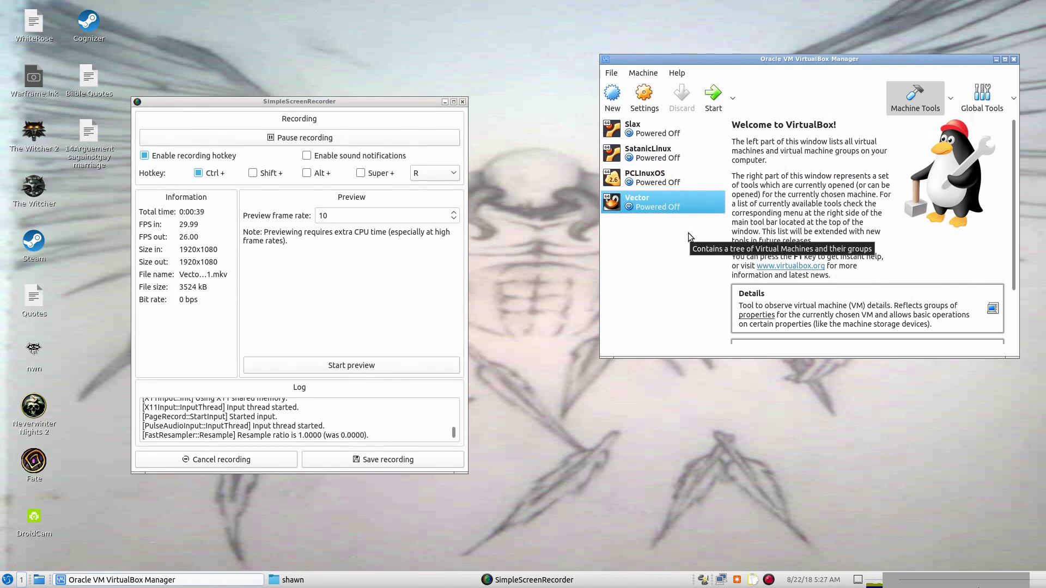
Start Vector using VL-7.1-STD-FINAL.iso as the start-up disk.
click(713, 93)
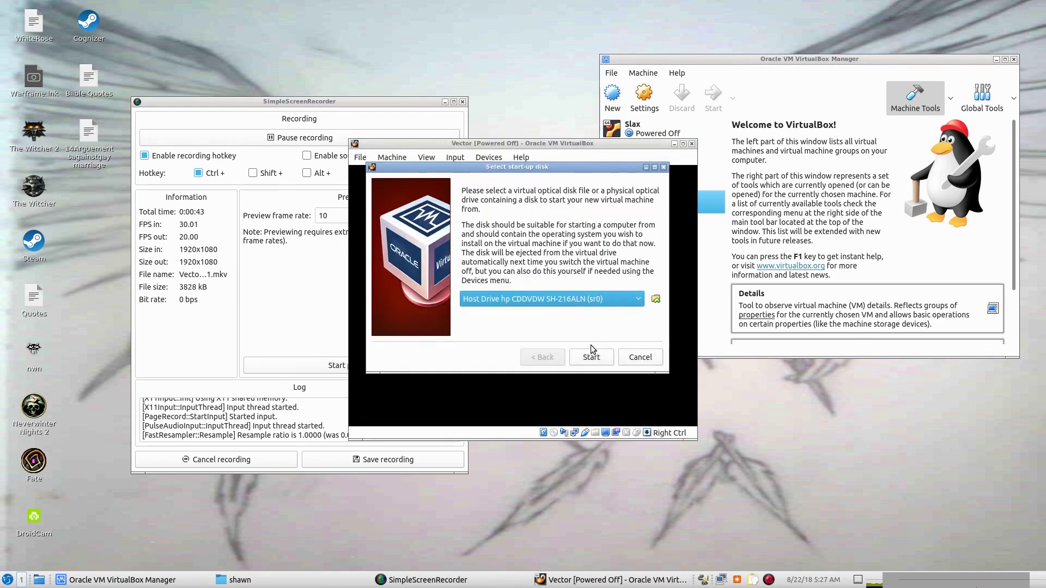
click(655, 300)
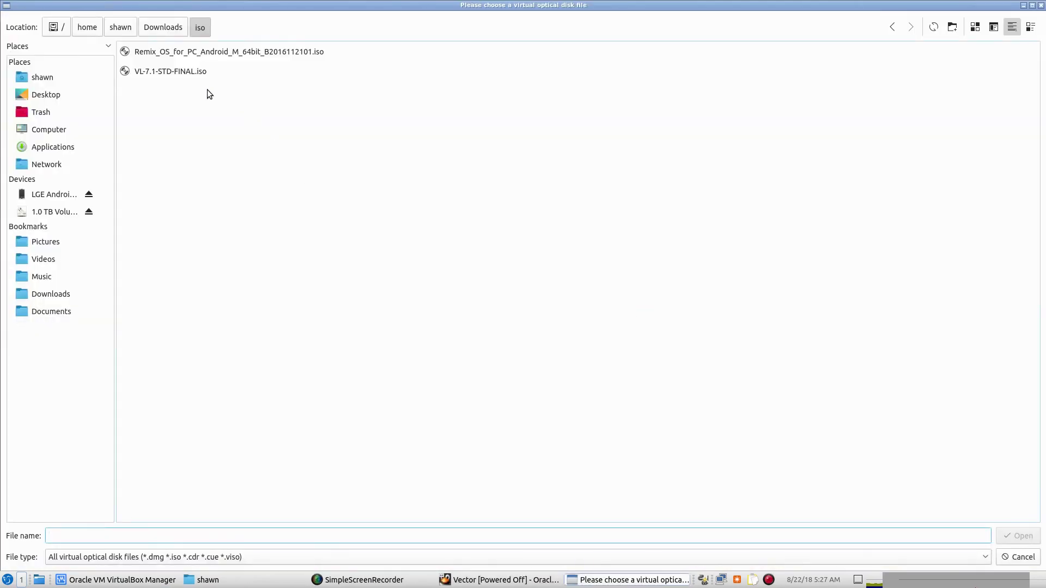
click(187, 73)
click(1016, 536)
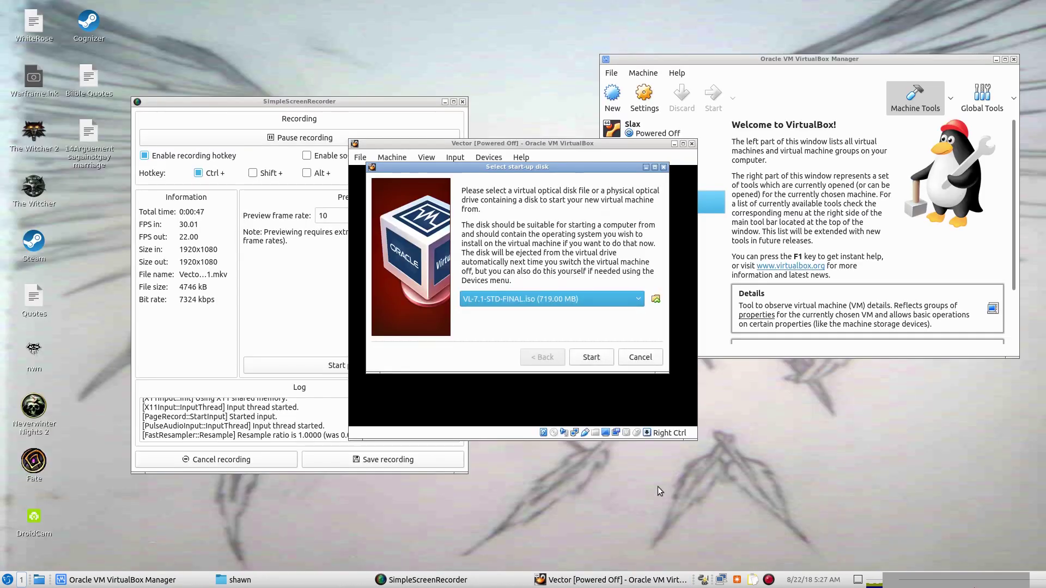
click(600, 362)
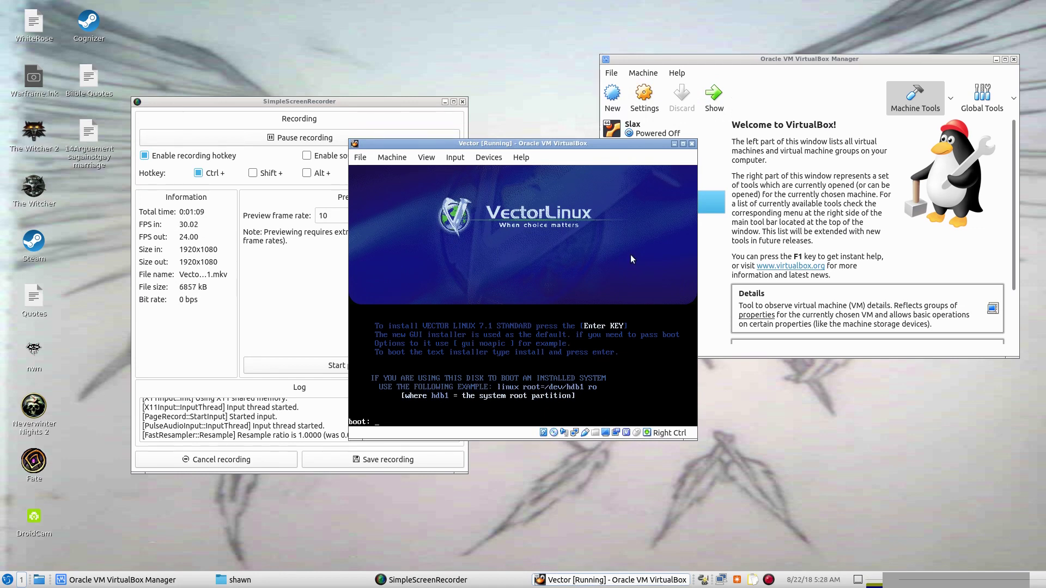
Press Enter at the boot: prompt to load the VectorLinux Installer.
key(Return)
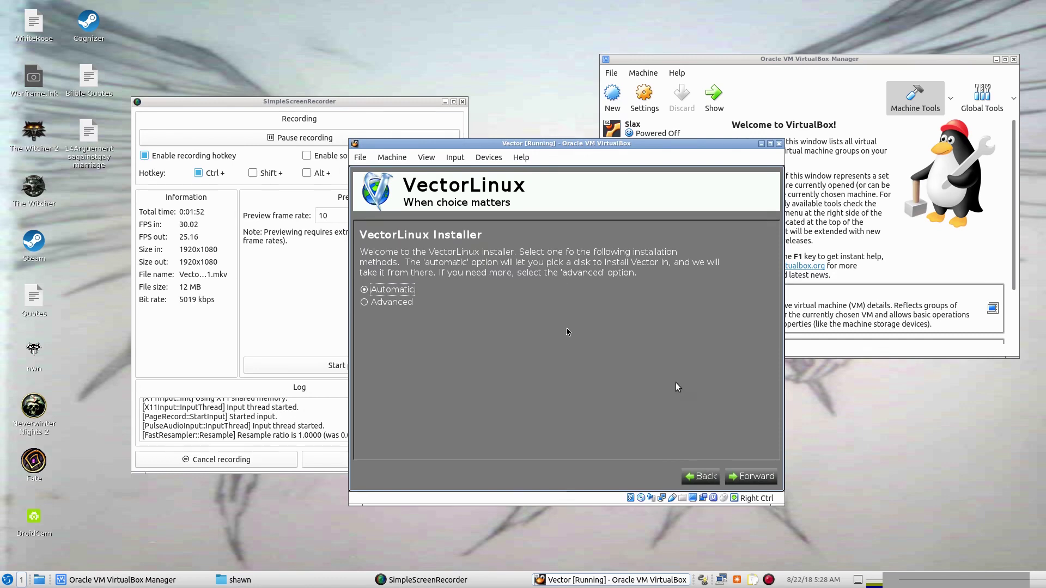
Let the VM capture input, choose Automatic installation, and target the 48 GB VBOX HARDDISK.
click(735, 466)
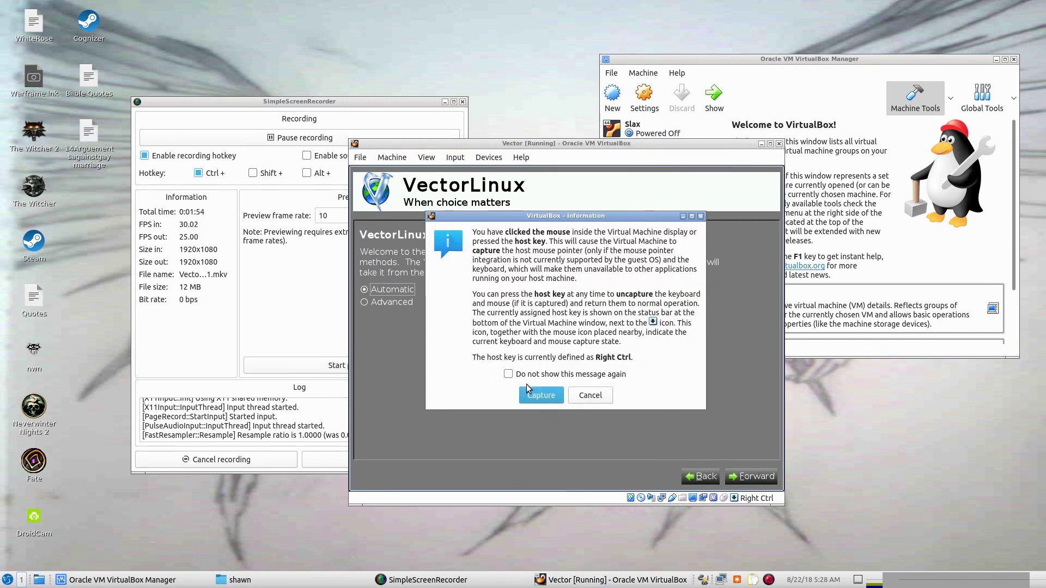
click(545, 397)
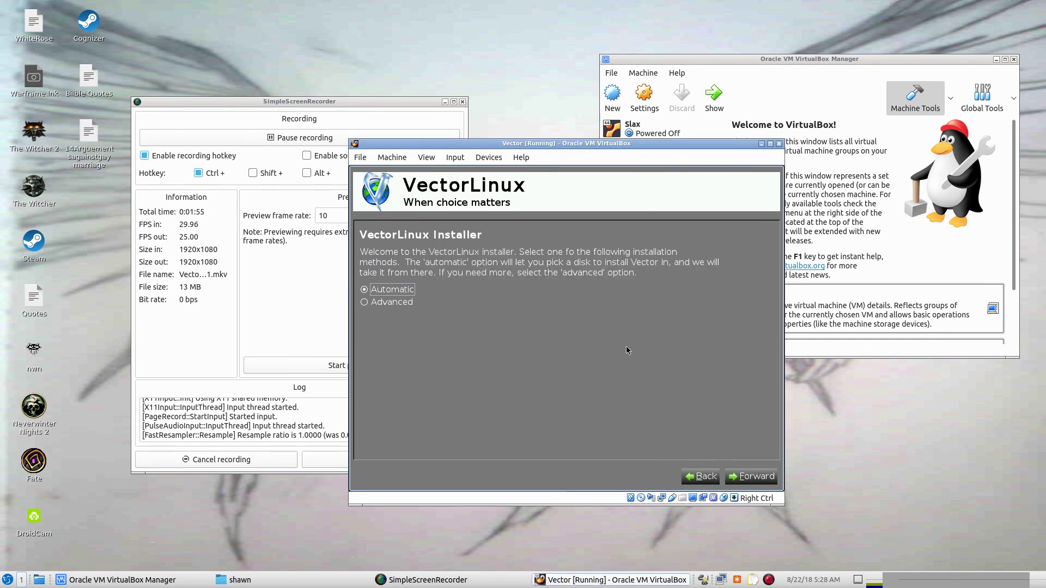
click(752, 481)
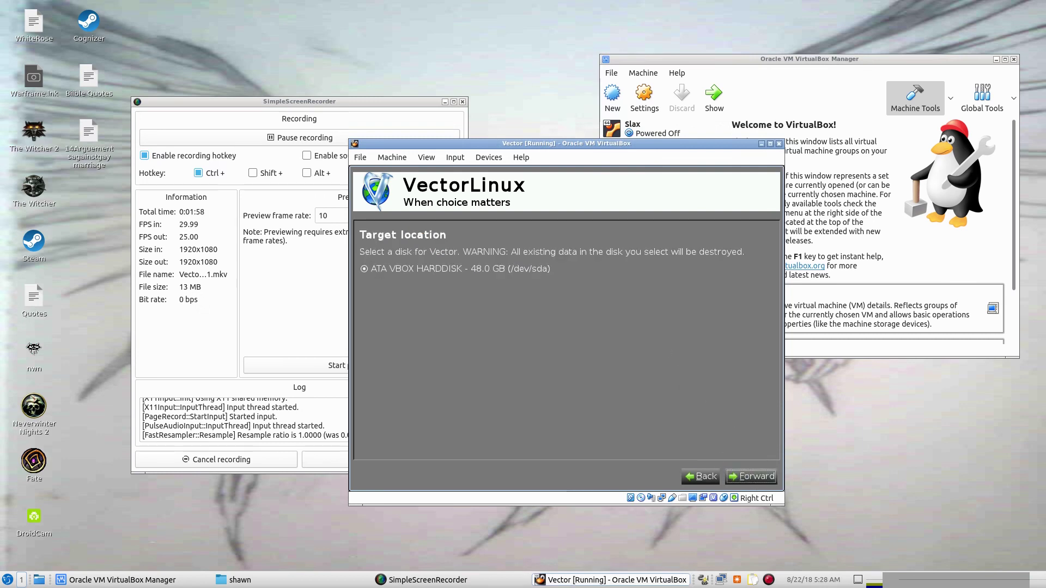
click(750, 476)
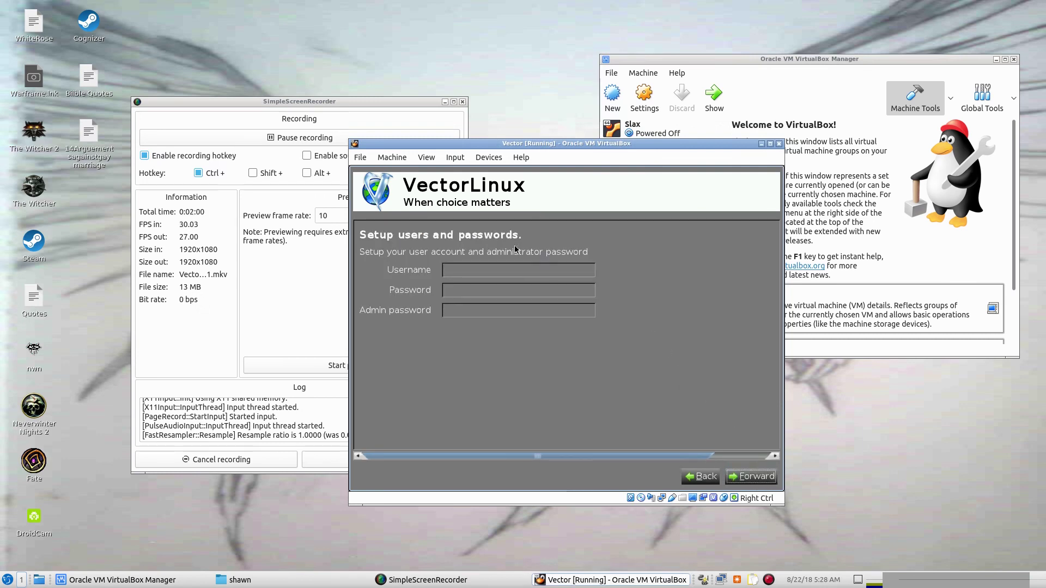
Enter the account username, user password and admin password, then begin installing.
click(500, 271)
text(vanquishedangel)
click(519, 293)
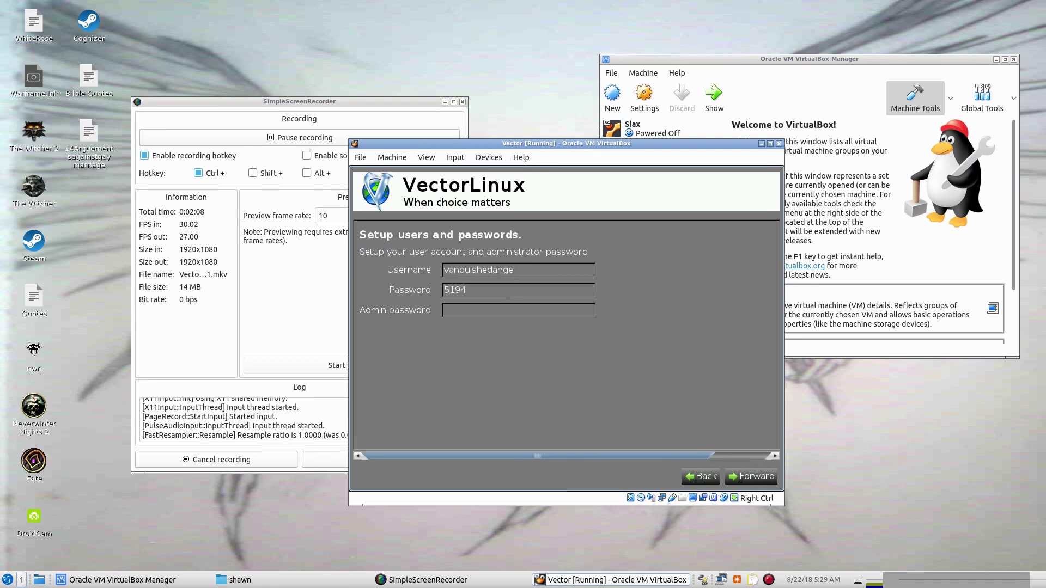
click(489, 313)
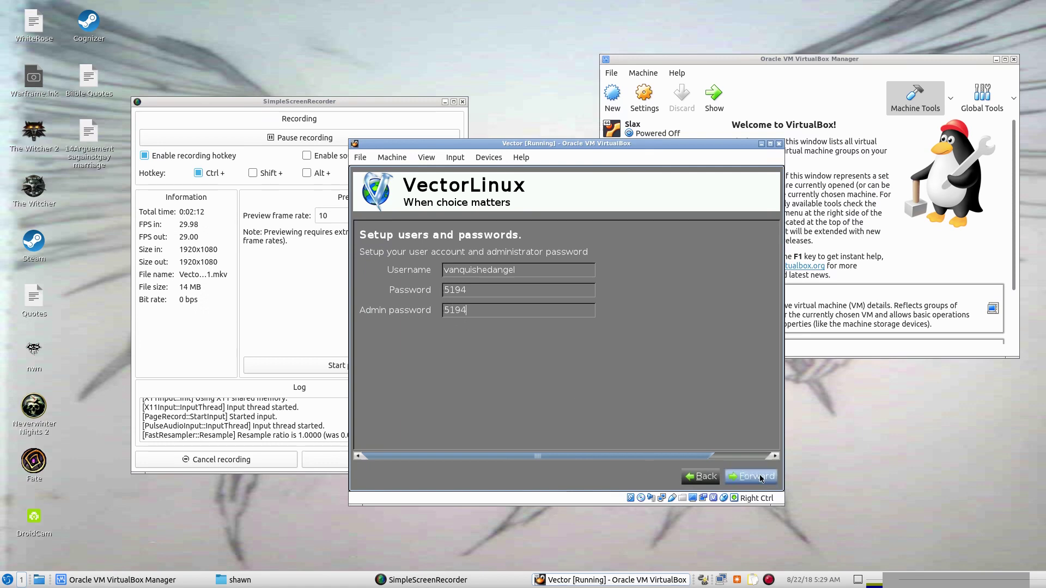
click(748, 475)
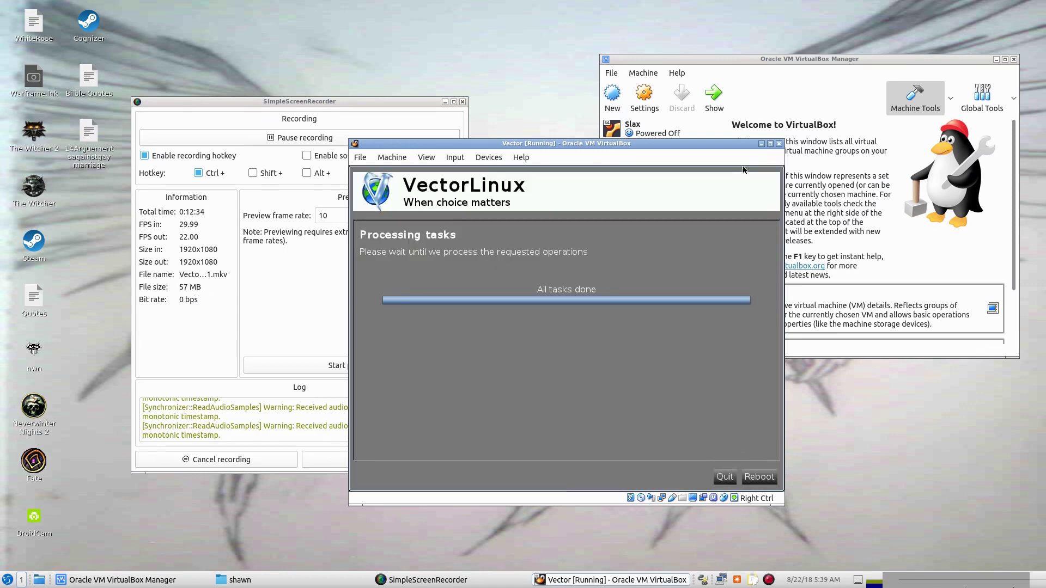
Reboot and choose the installed hard disk from the F12 boot menu.
click(758, 477)
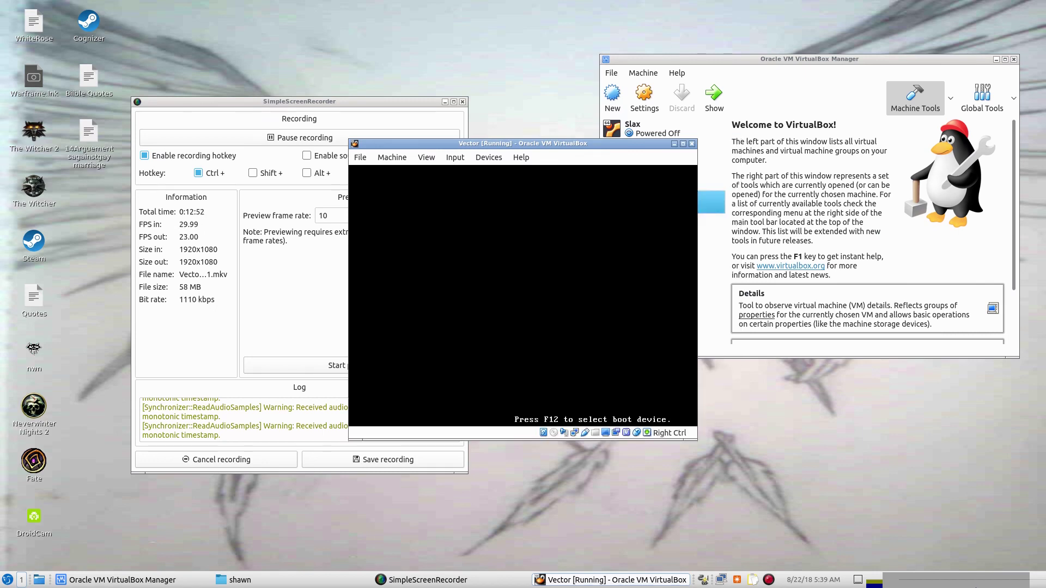
key(F12)
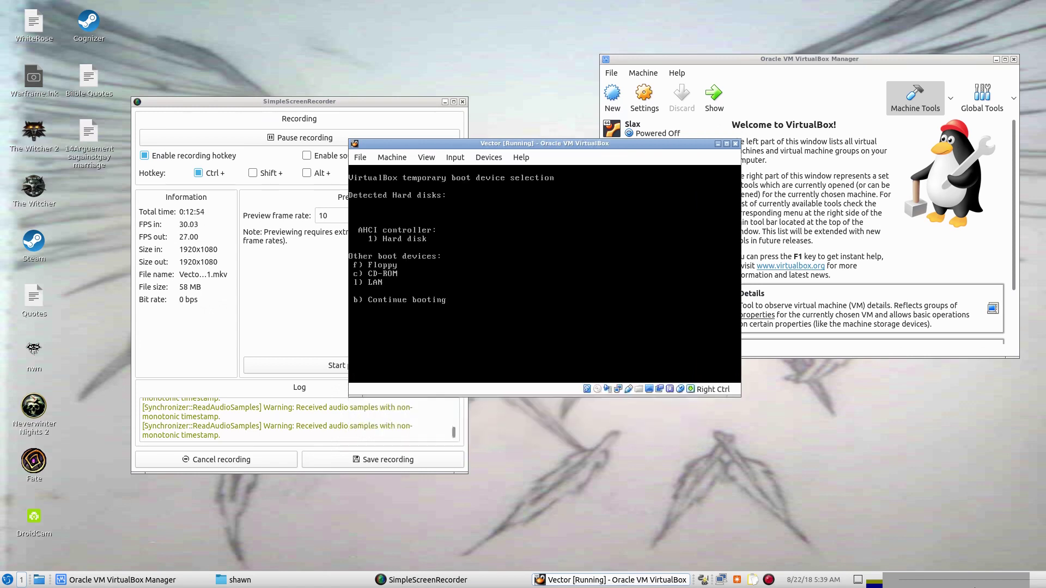
key(1)
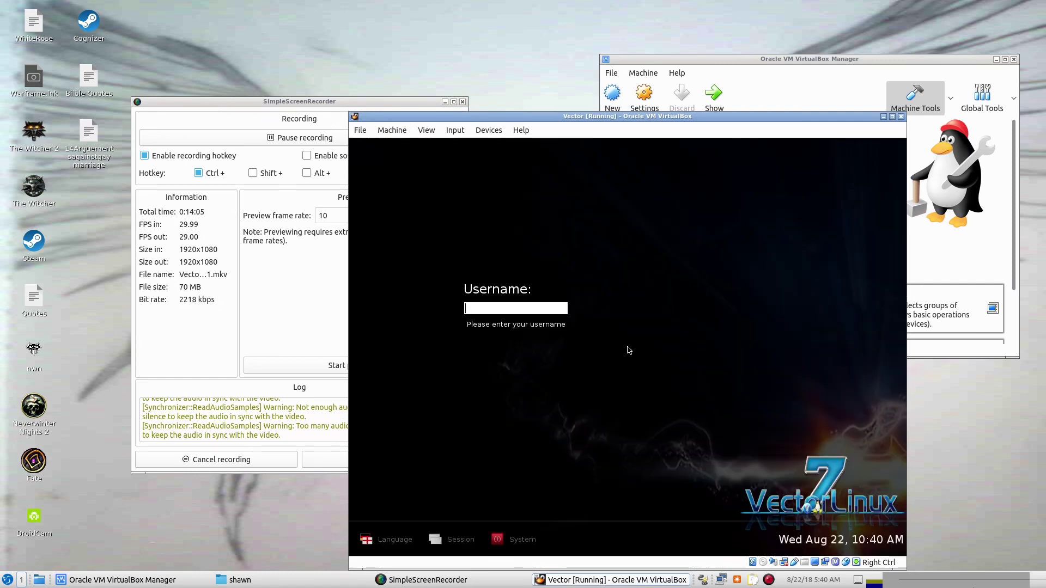
Log in with the new account's username and password.
text(anqui)
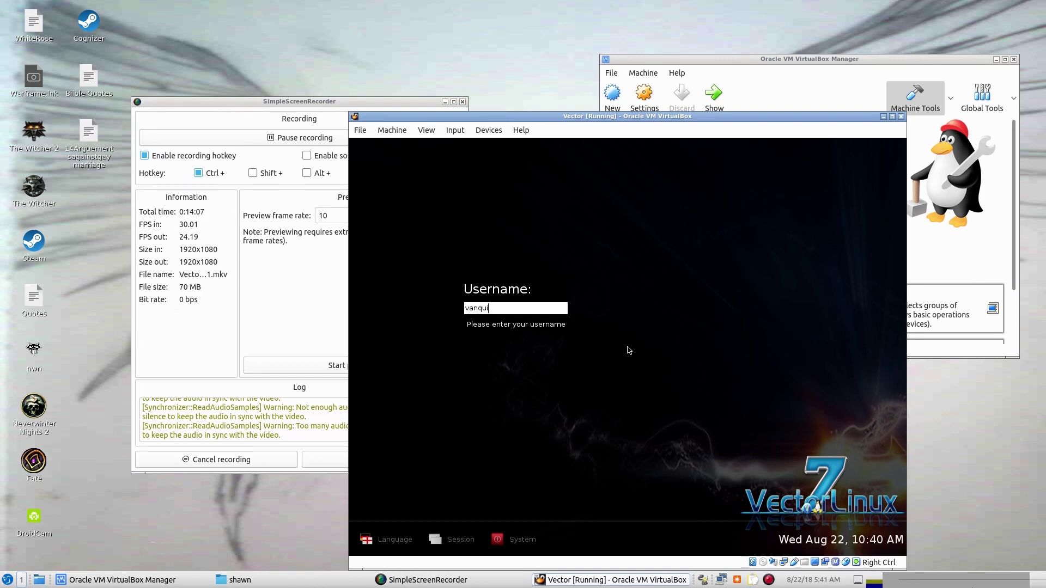
text(shedangel)
key(Return)
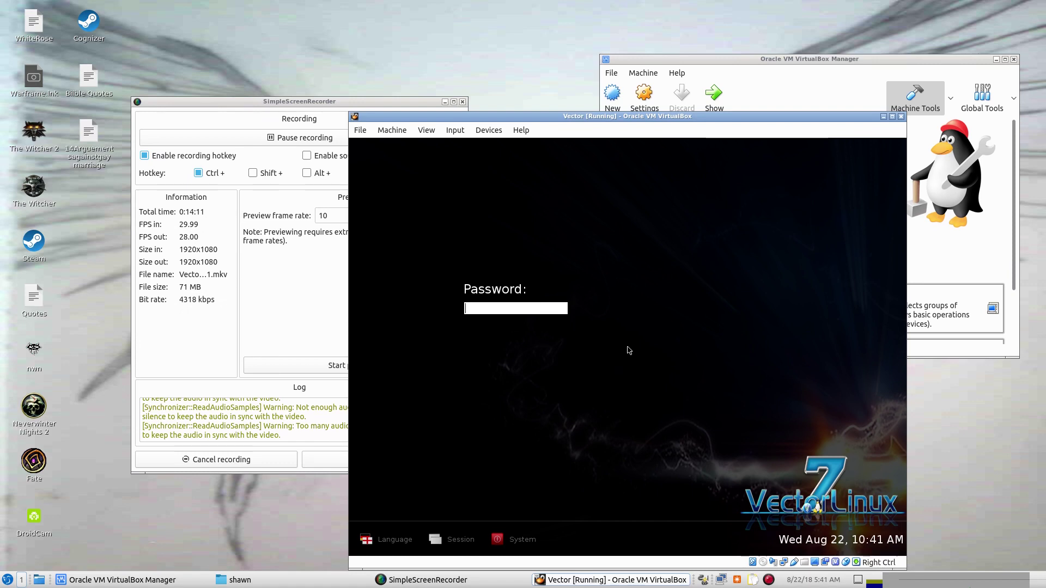
text(*****)
key(Return)
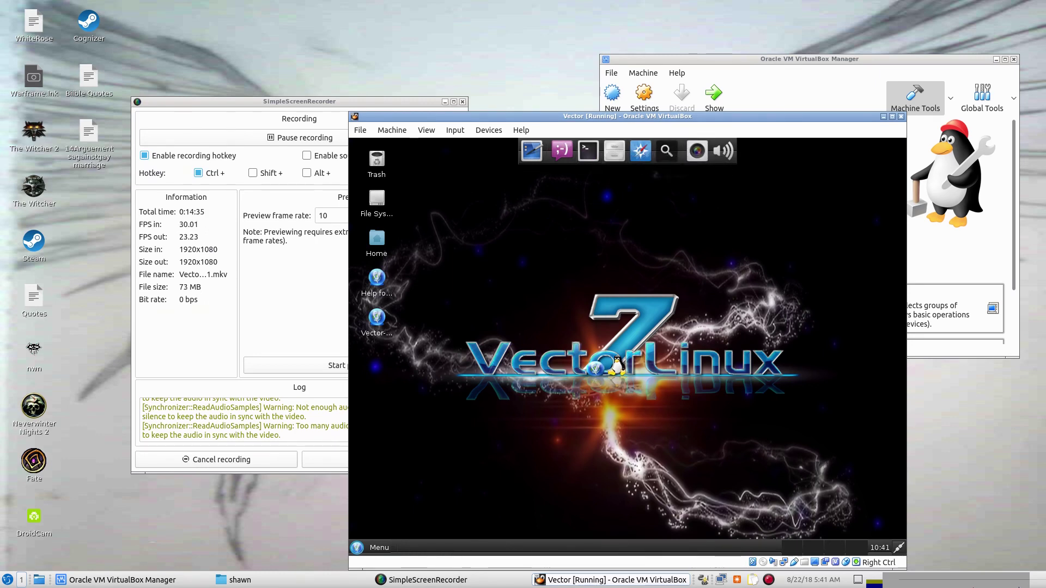
Open the Whisker Menu on the All category and scroll through the installed applications.
click(378, 547)
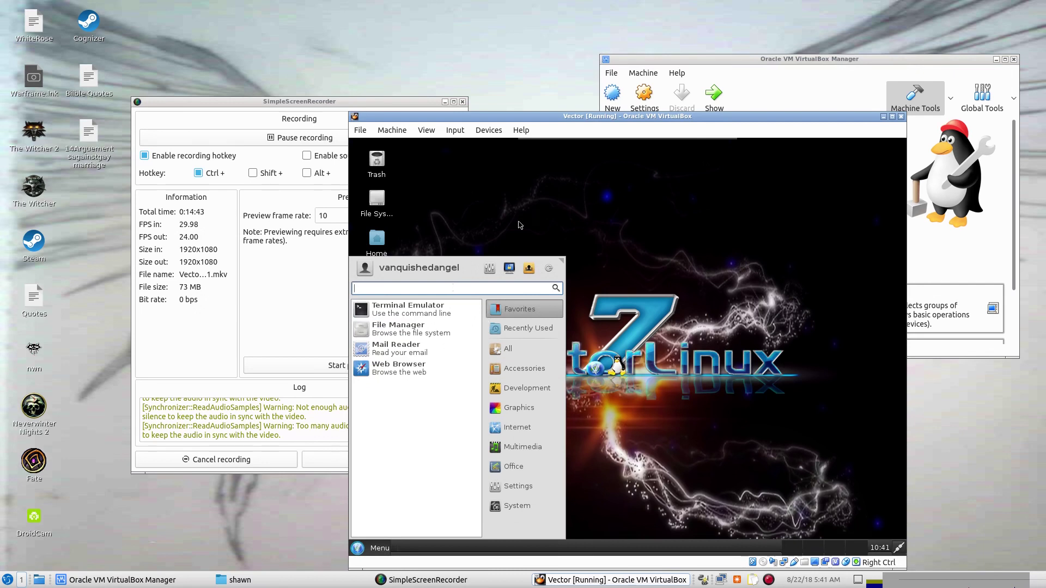
click(791, 280)
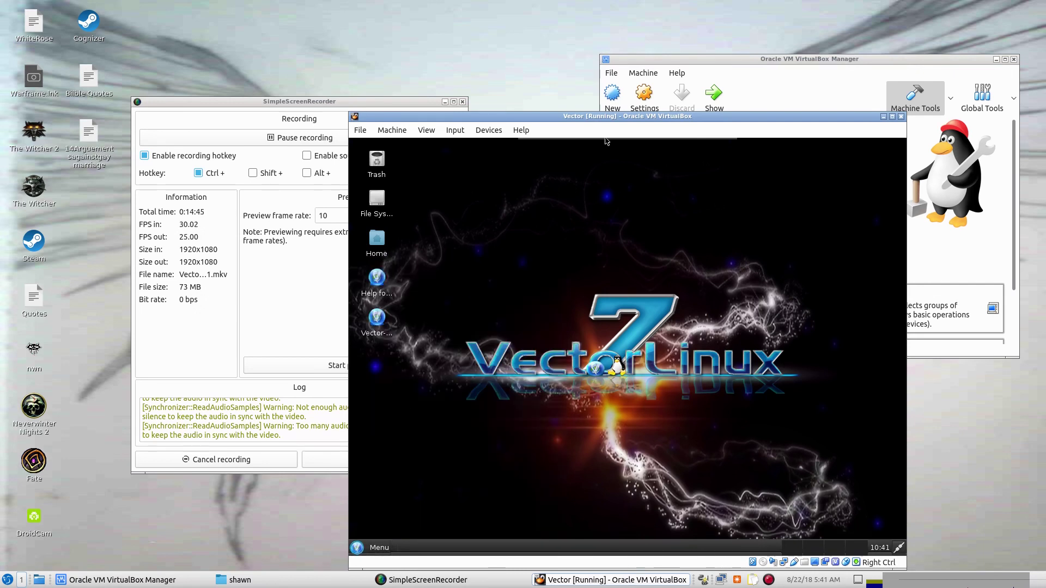
mouse_move(607, 141)
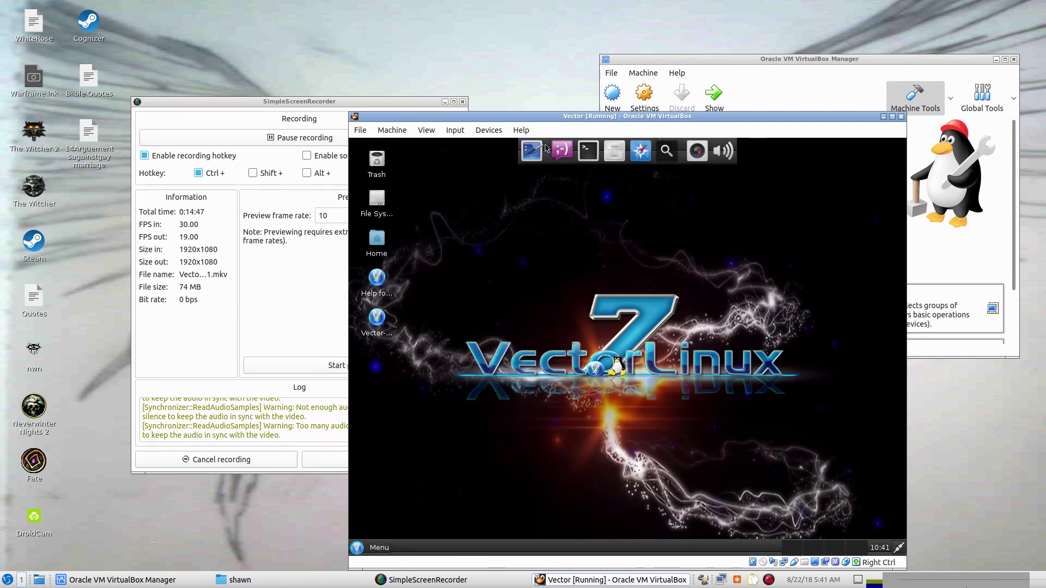
click(385, 552)
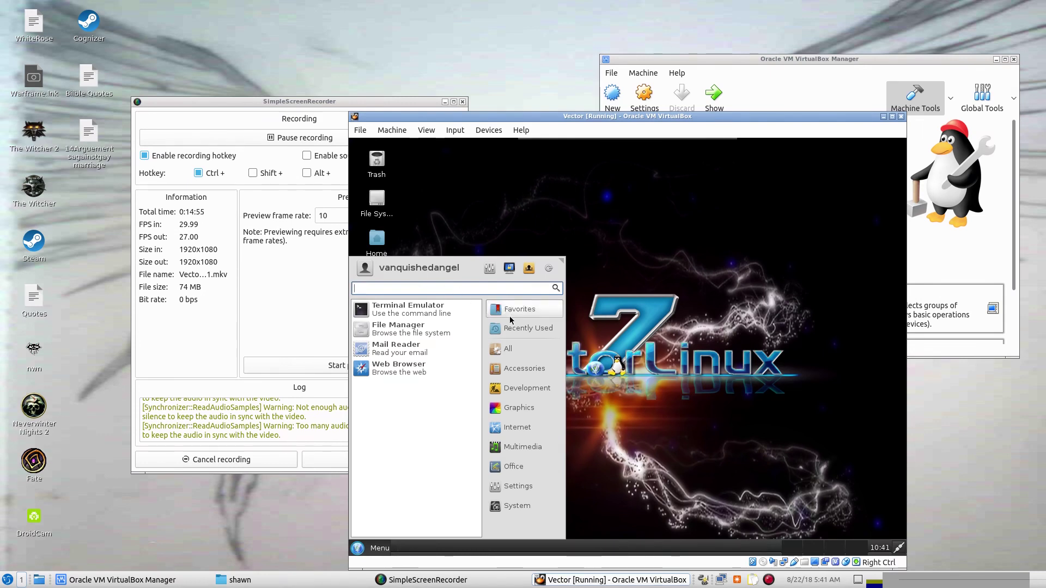
click(508, 348)
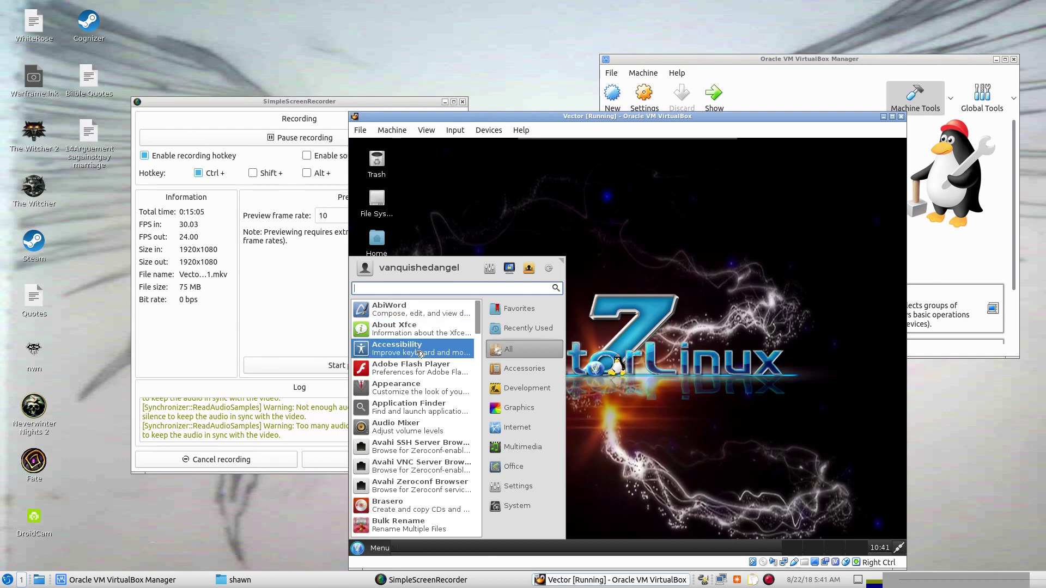
scroll(415, 365, down, 1)
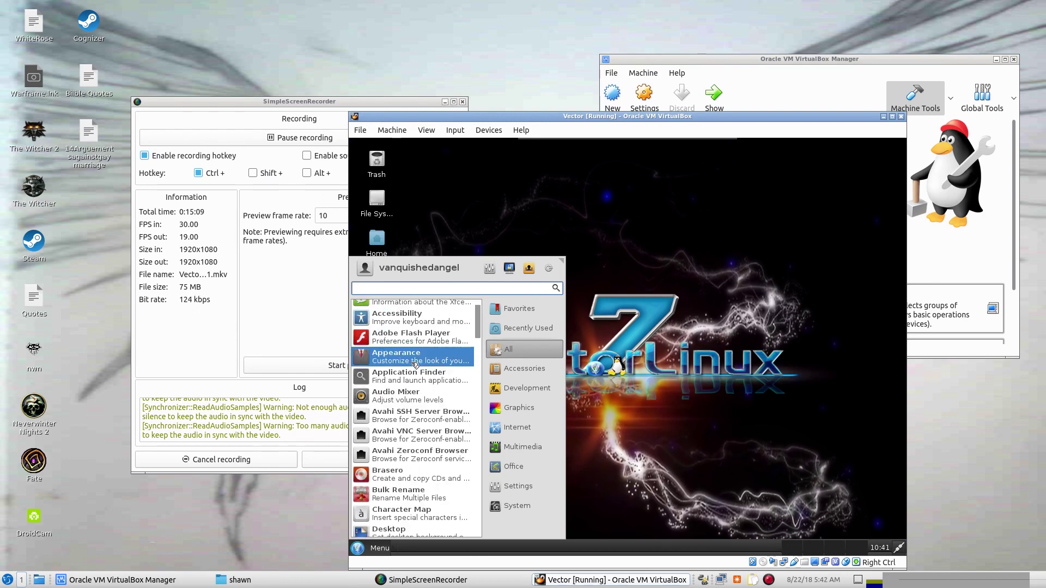
scroll(415, 364, down, 1)
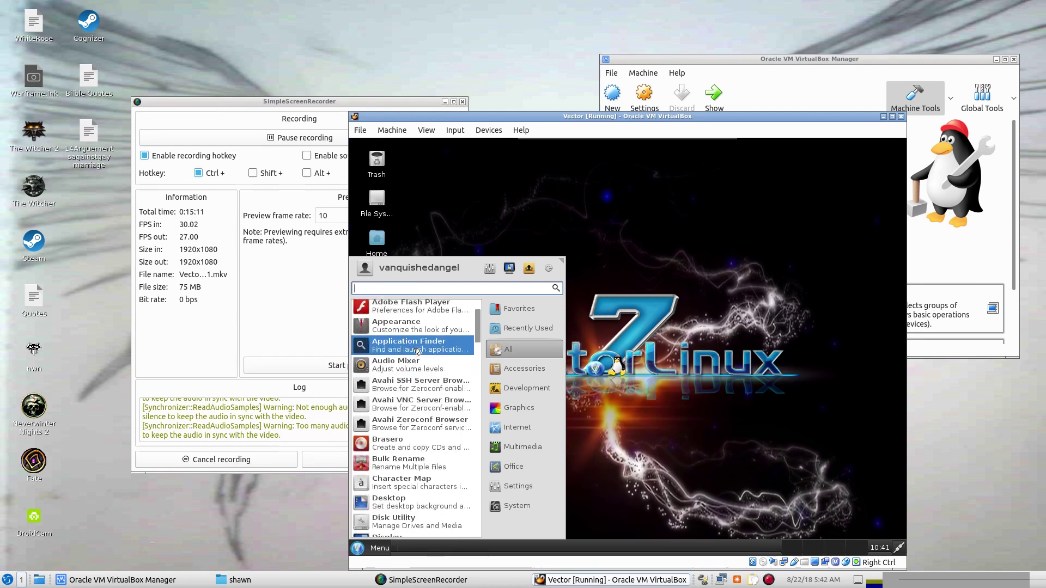
Close Application Finder, reopen the menu's All list, and scroll down to Disk Utility.
click(454, 349)
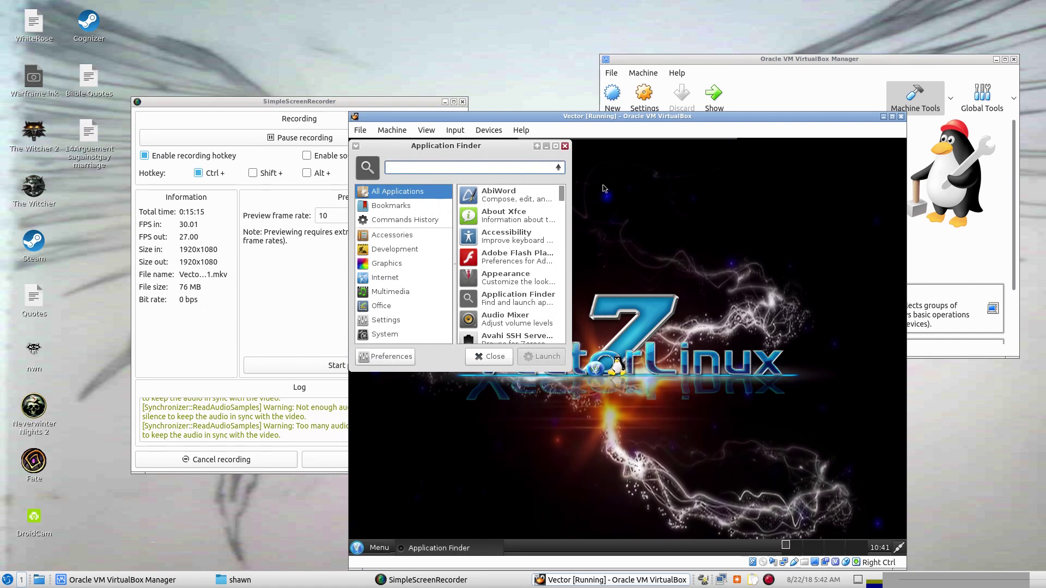
click(565, 146)
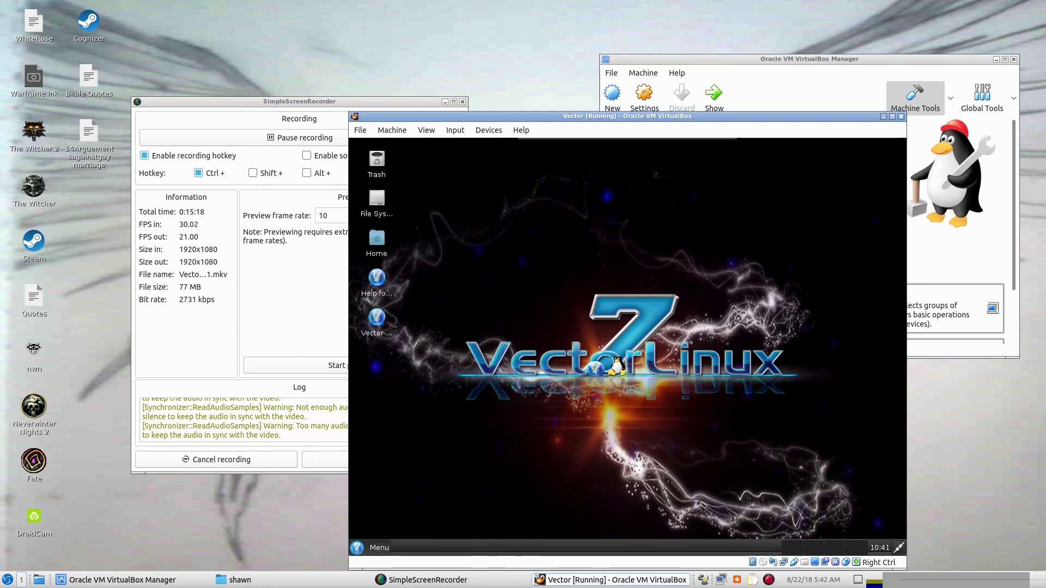
click(374, 548)
mouse_move(509, 348)
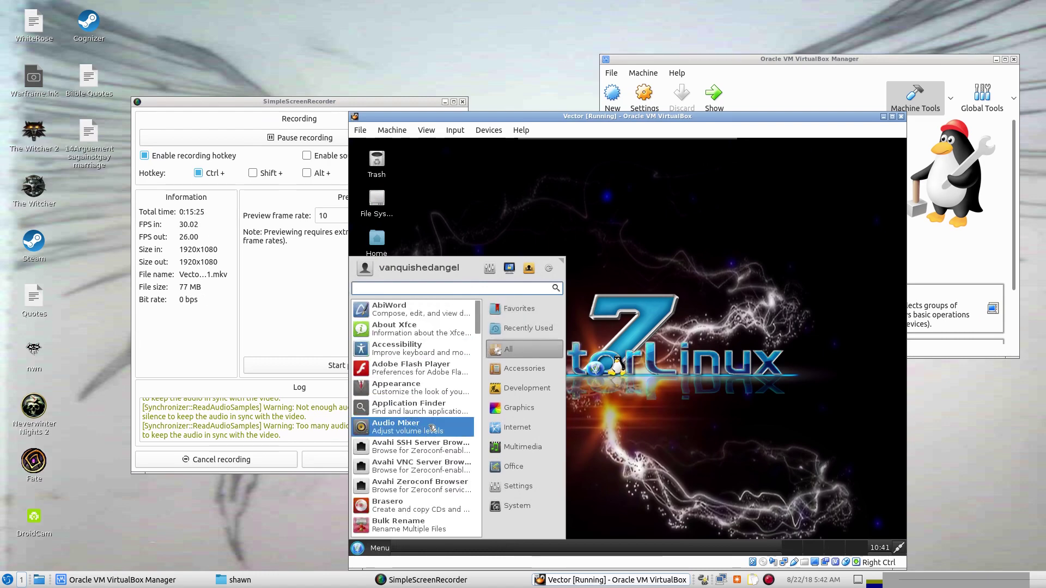
scroll(432, 428, down, 3)
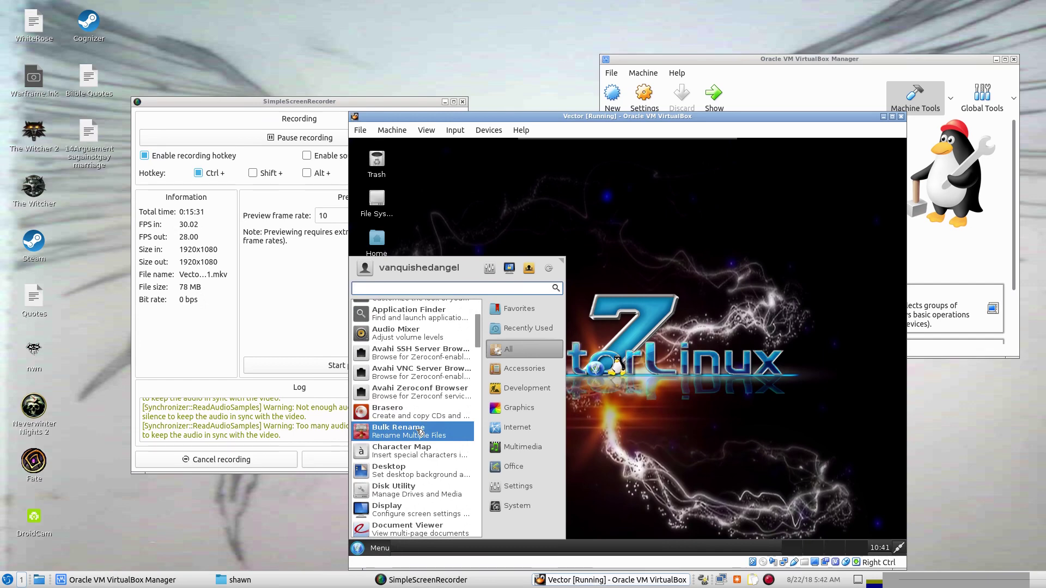
scroll(420, 432, down, 2)
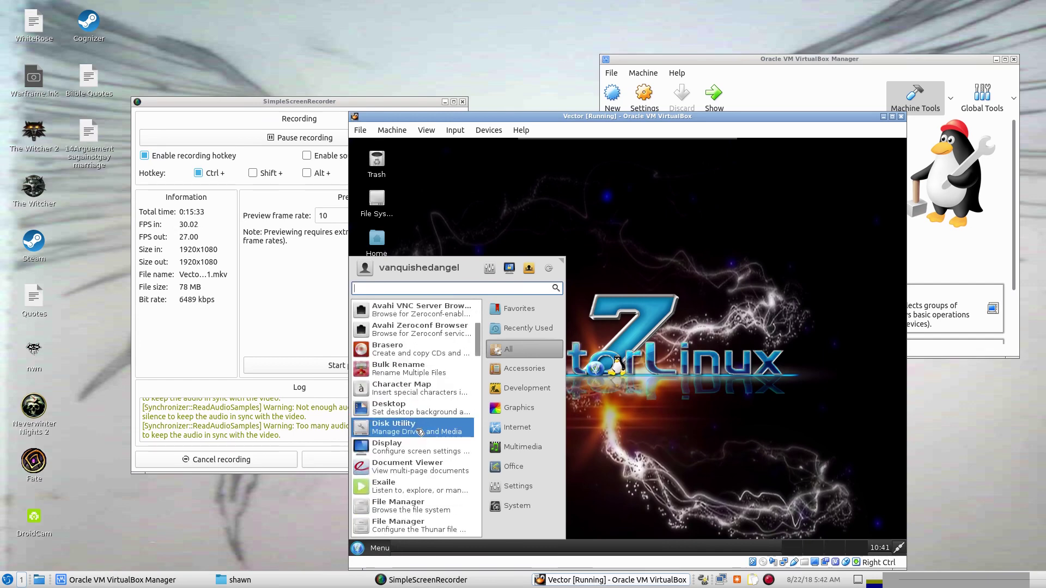
Open Disk Utility and select the 52 GB Hard Disk to view its volumes.
click(420, 432)
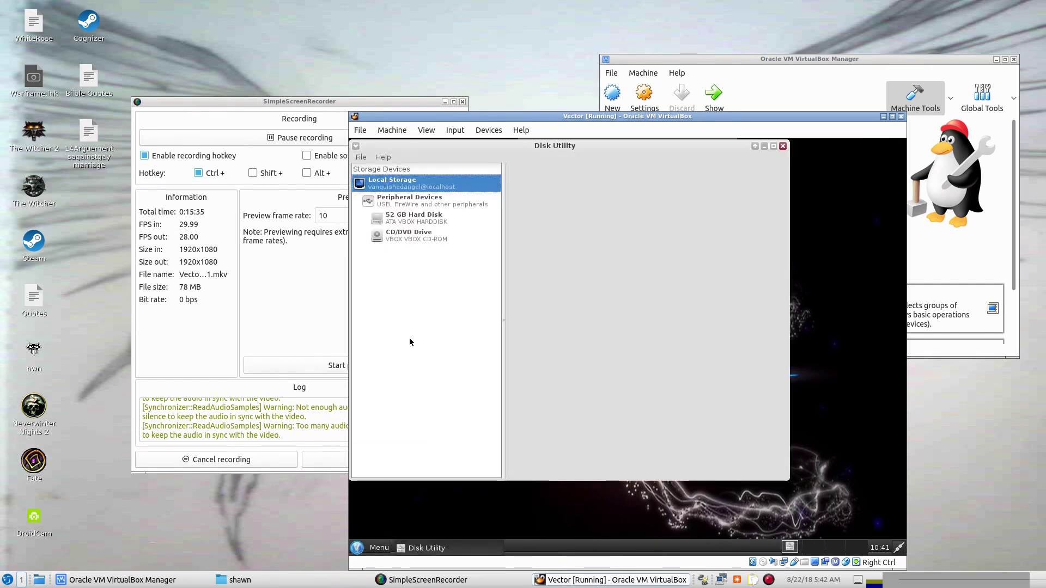
click(419, 218)
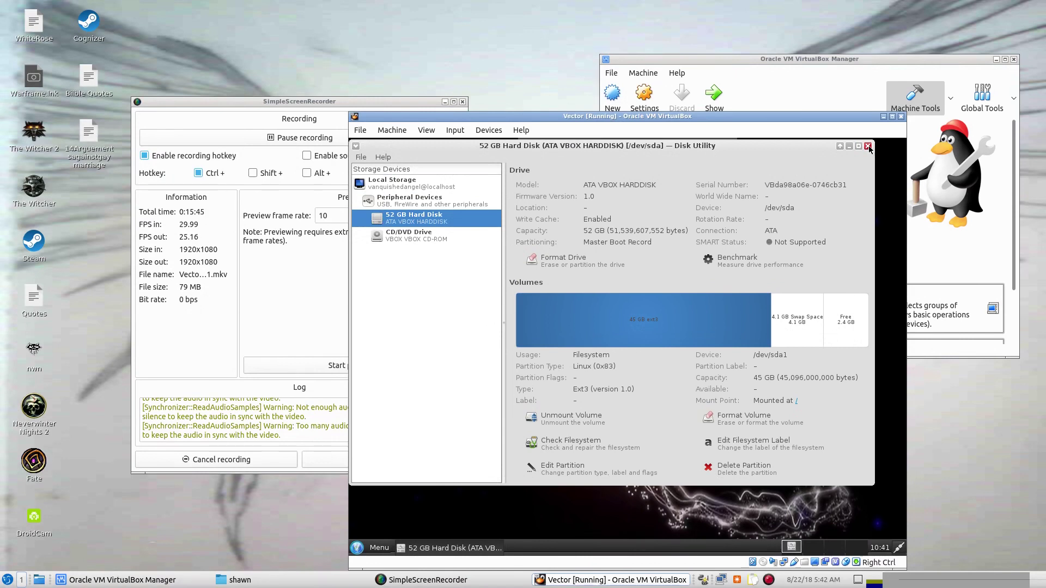
click(868, 146)
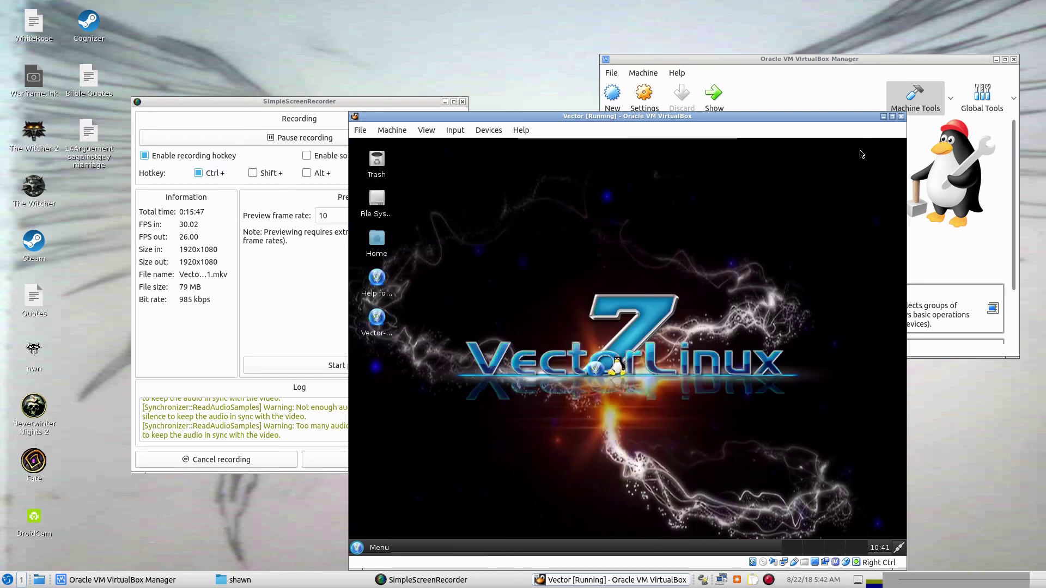
click(379, 548)
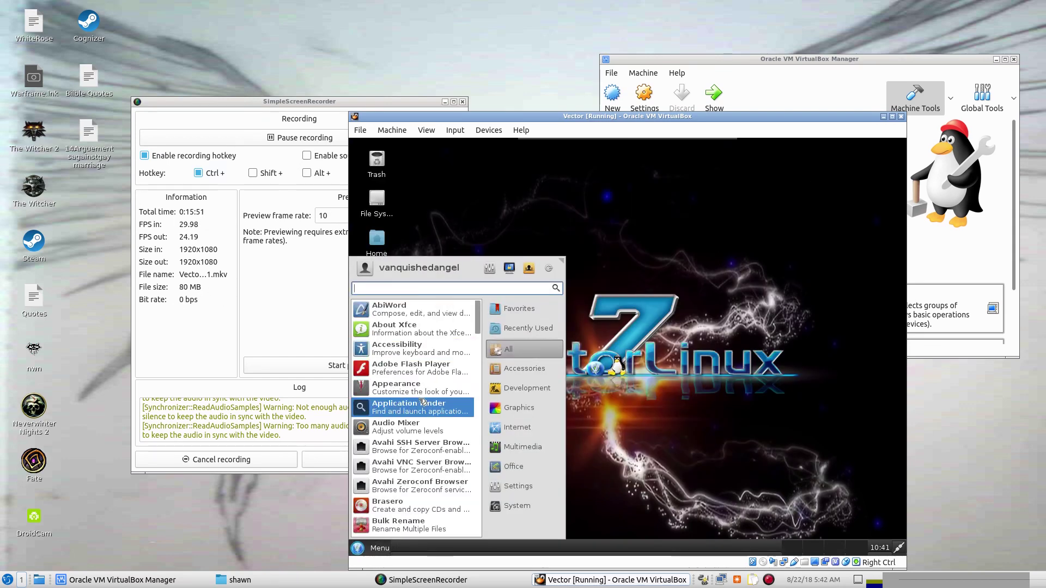
scroll(422, 402, down, 5)
scroll(421, 403, down, 1)
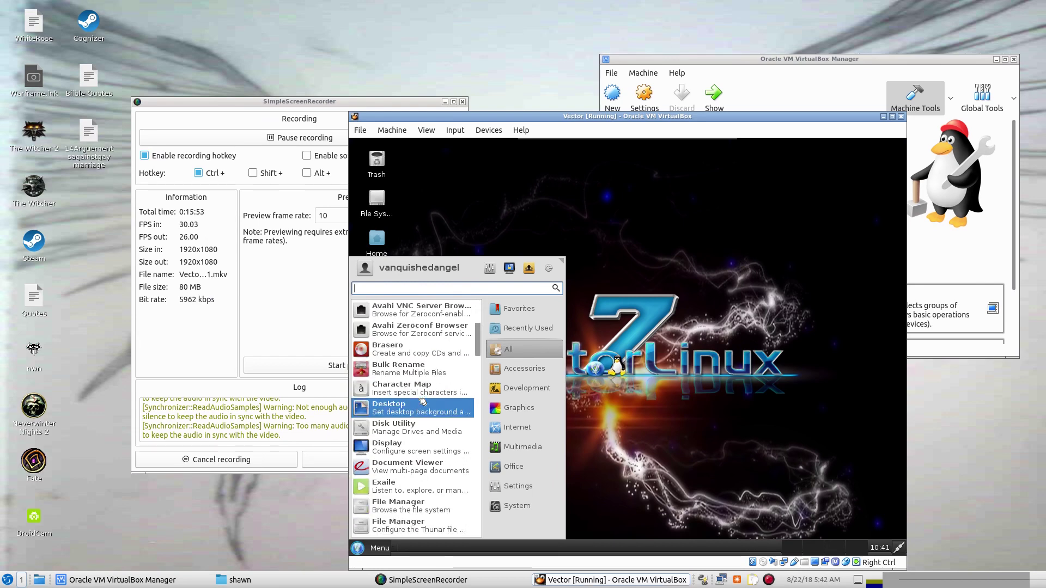
scroll(411, 448, down, 1)
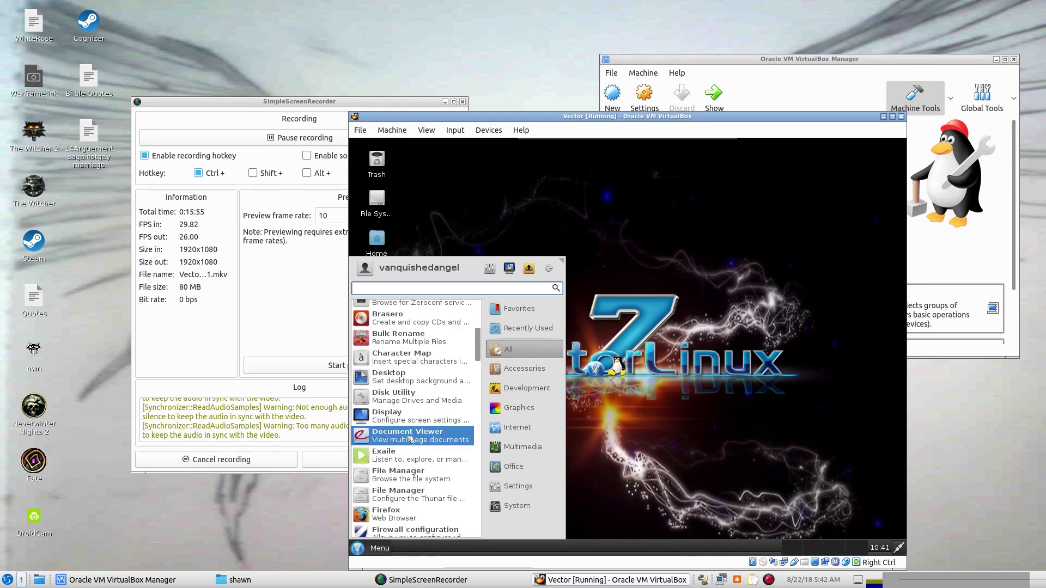
scroll(409, 439, down, 1)
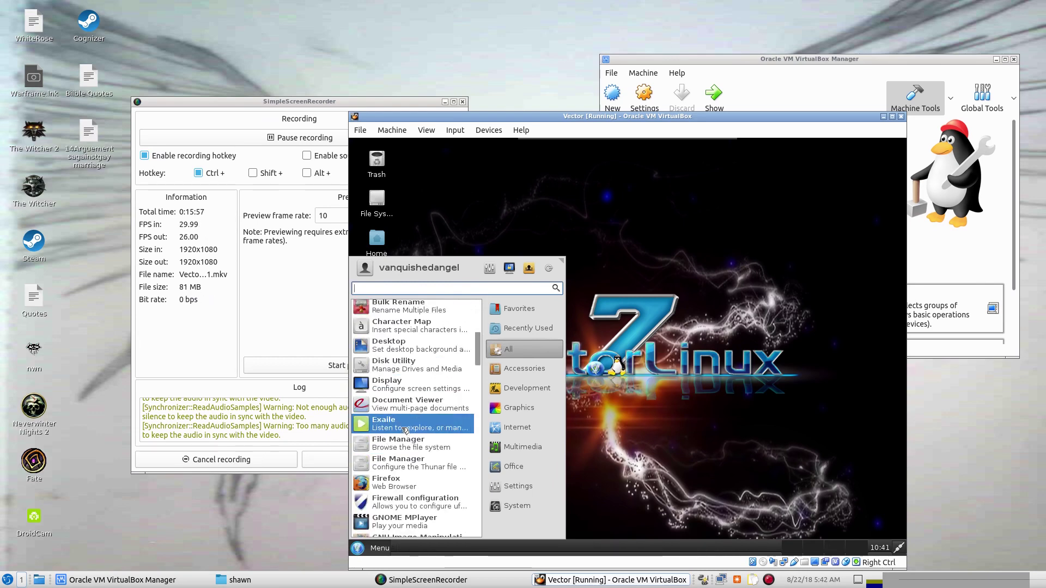
click(436, 427)
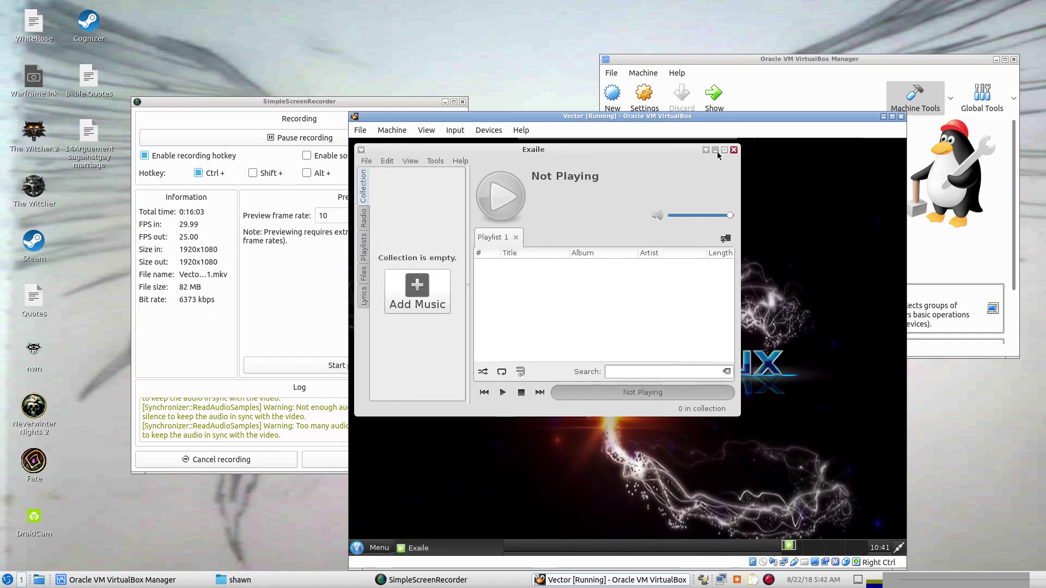
click(733, 150)
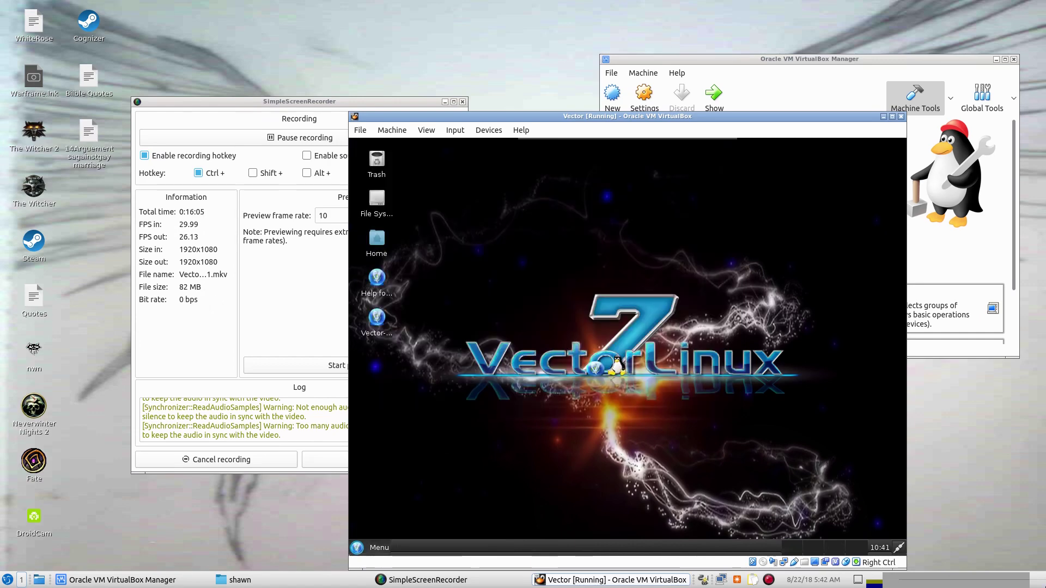
Launch the Firewall tool from the All applications list, entering the administrator password.
click(359, 547)
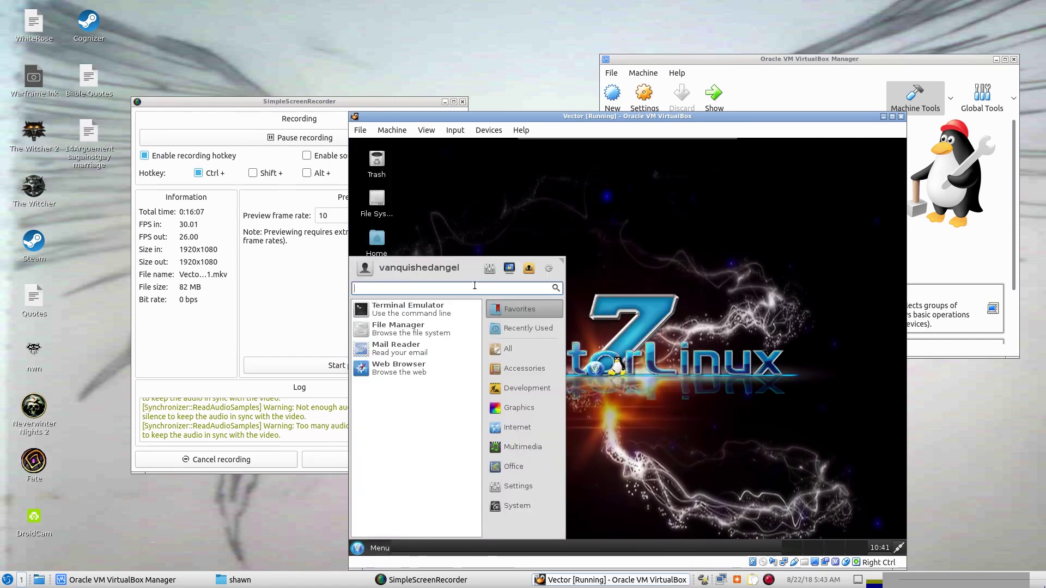
click(493, 351)
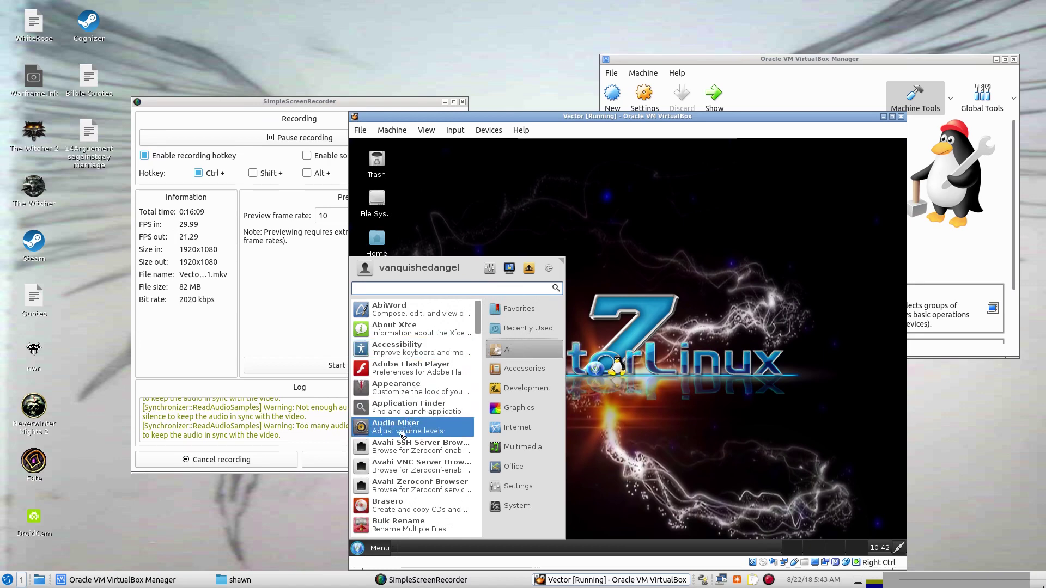
scroll(399, 444, down, 1)
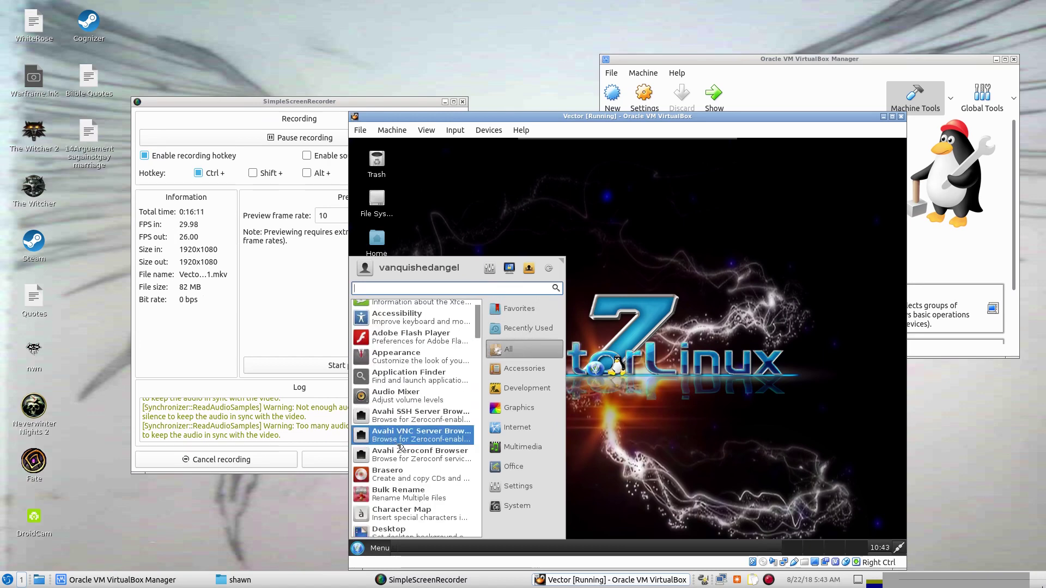
scroll(400, 448, down, 4)
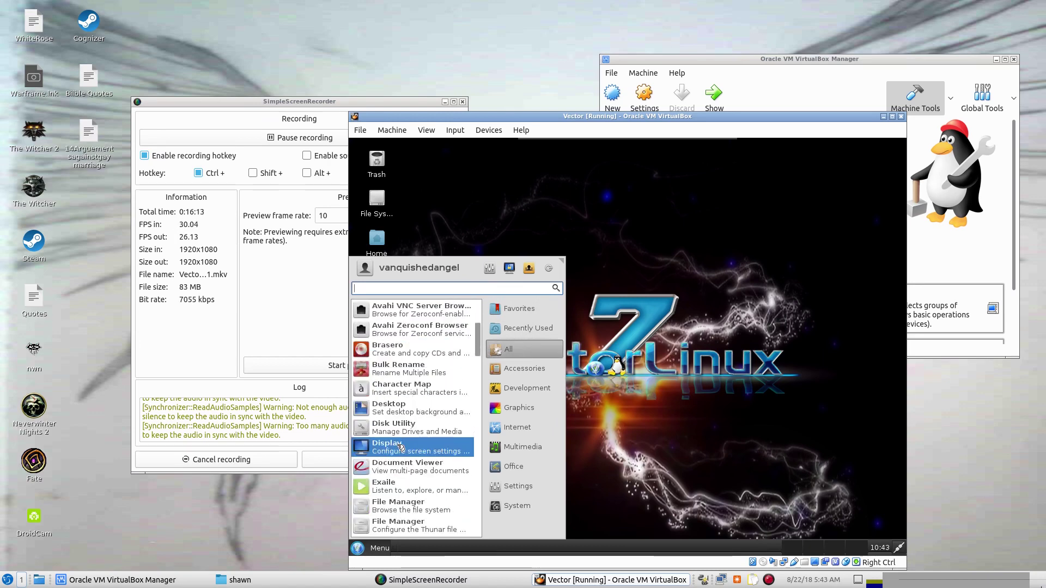
scroll(403, 447, down, 3)
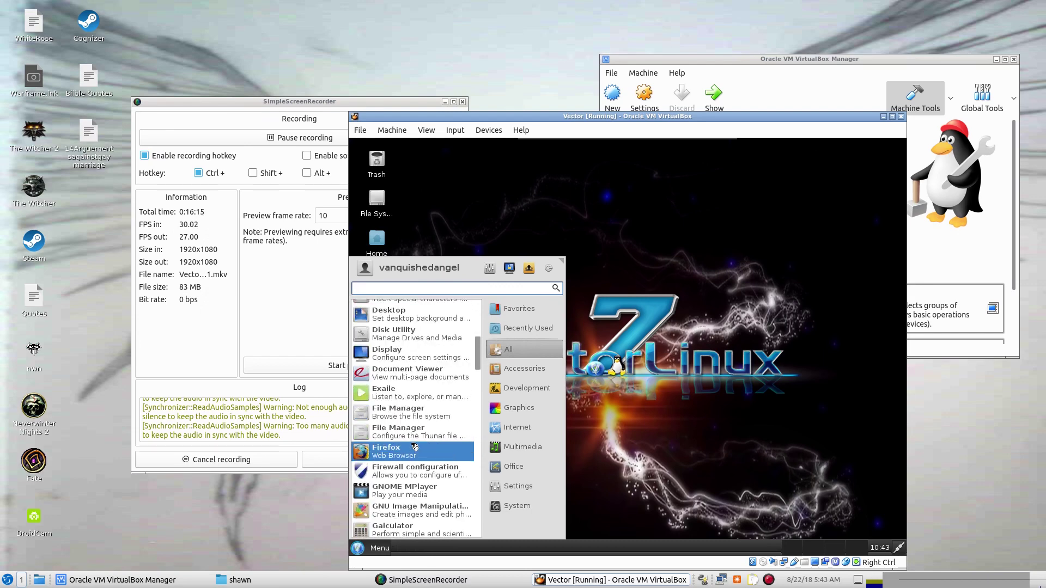
scroll(414, 447, down, 1)
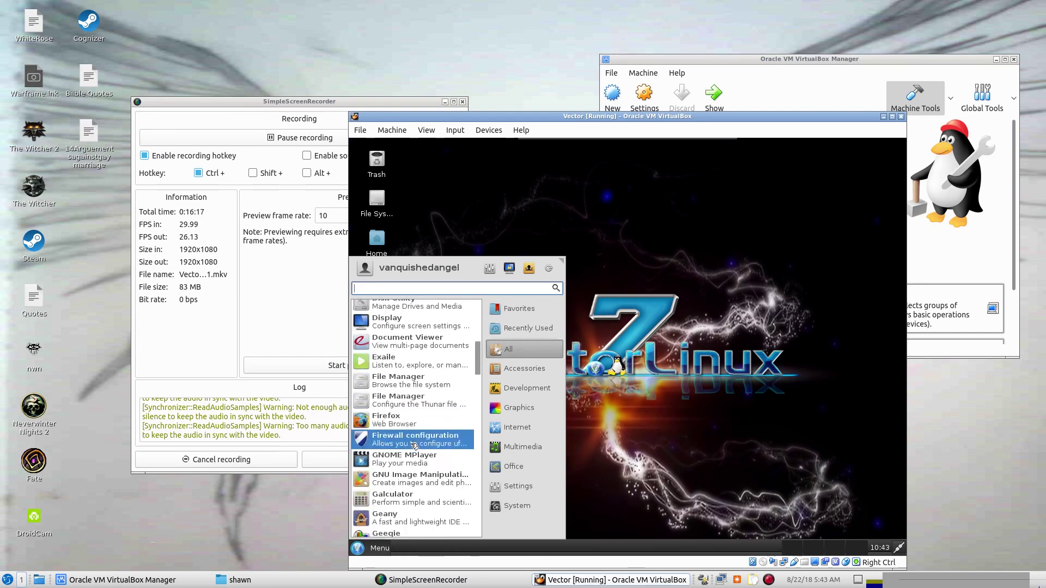
click(376, 448)
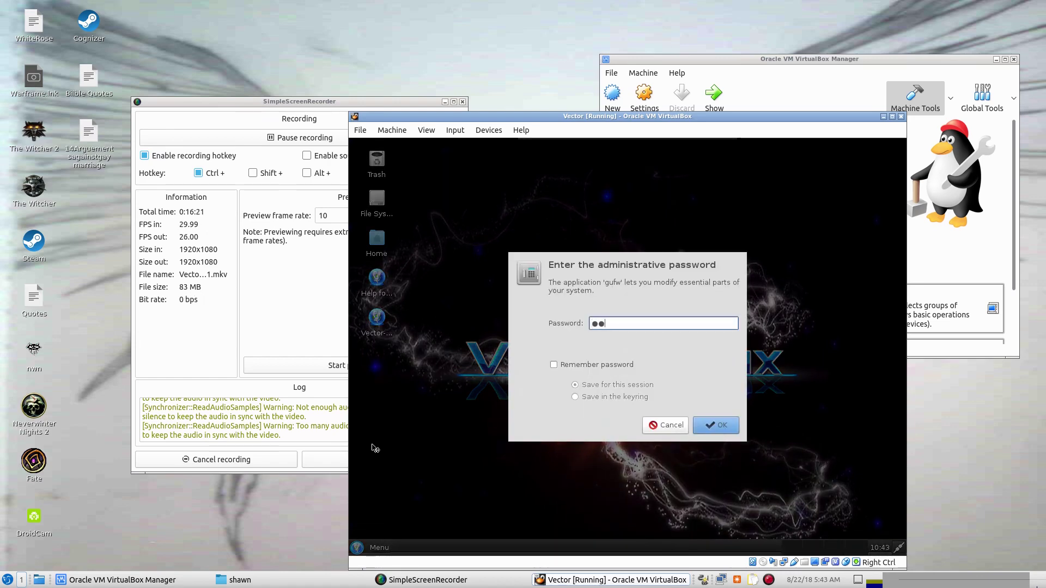
key(Return)
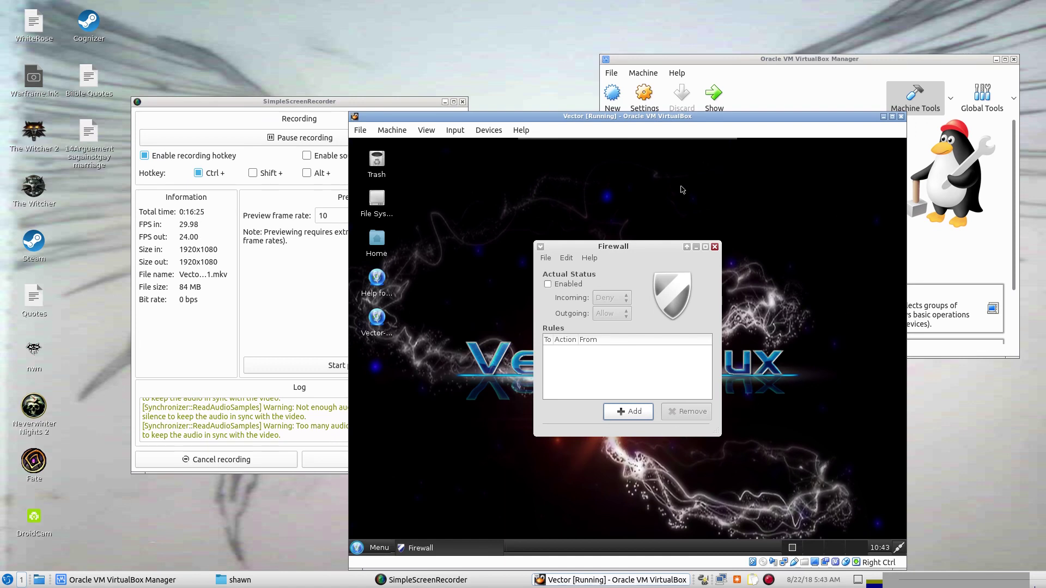
Check the Gufw version (10.10.1) under Help > About, then close it.
click(587, 263)
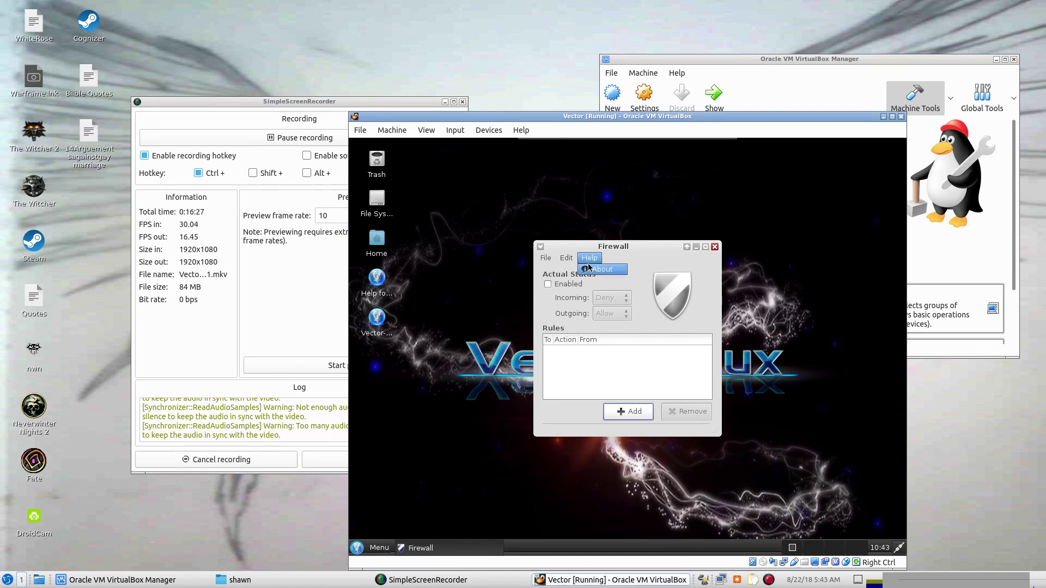
click(588, 266)
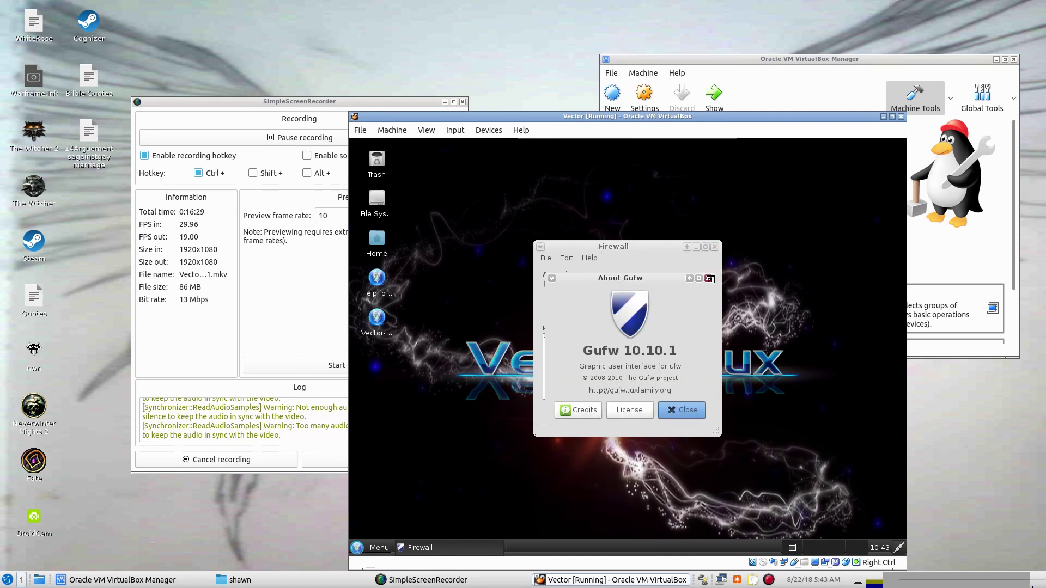
click(709, 279)
Close the firewall tool and launch Htop from the Menu's All applications list.
click(714, 247)
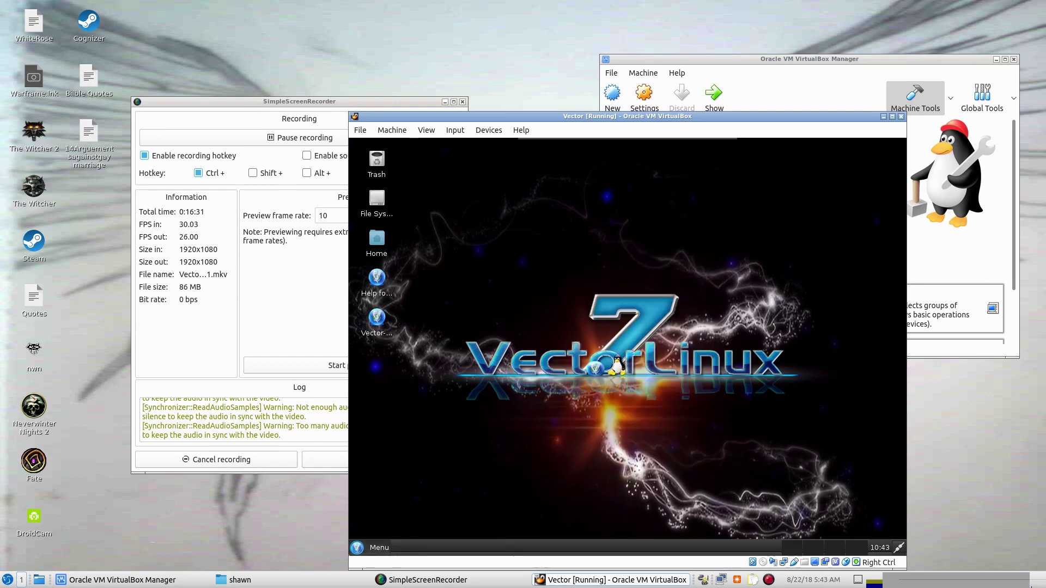
click(361, 547)
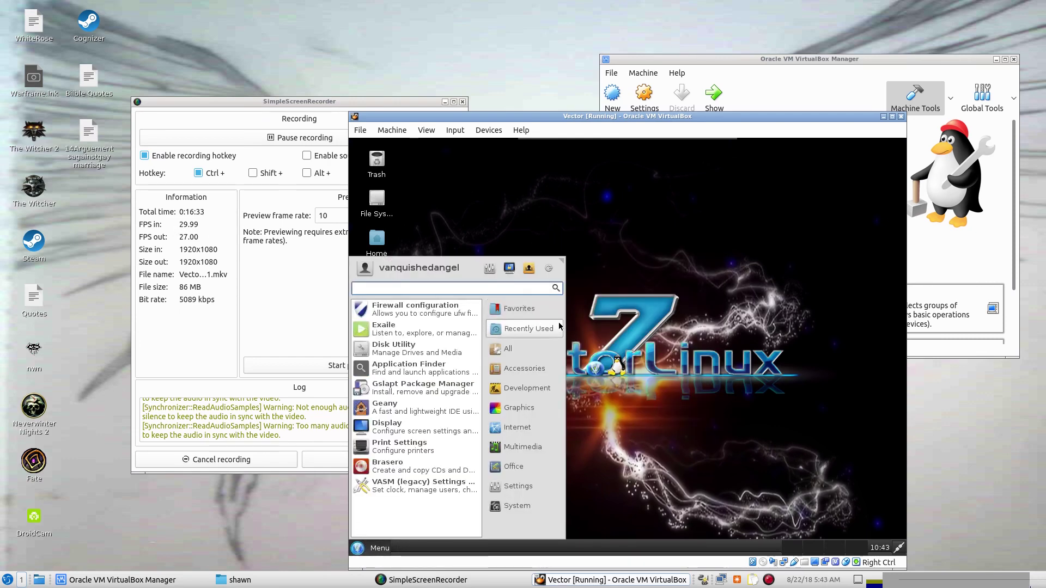
click(507, 349)
scroll(379, 489, down, 5)
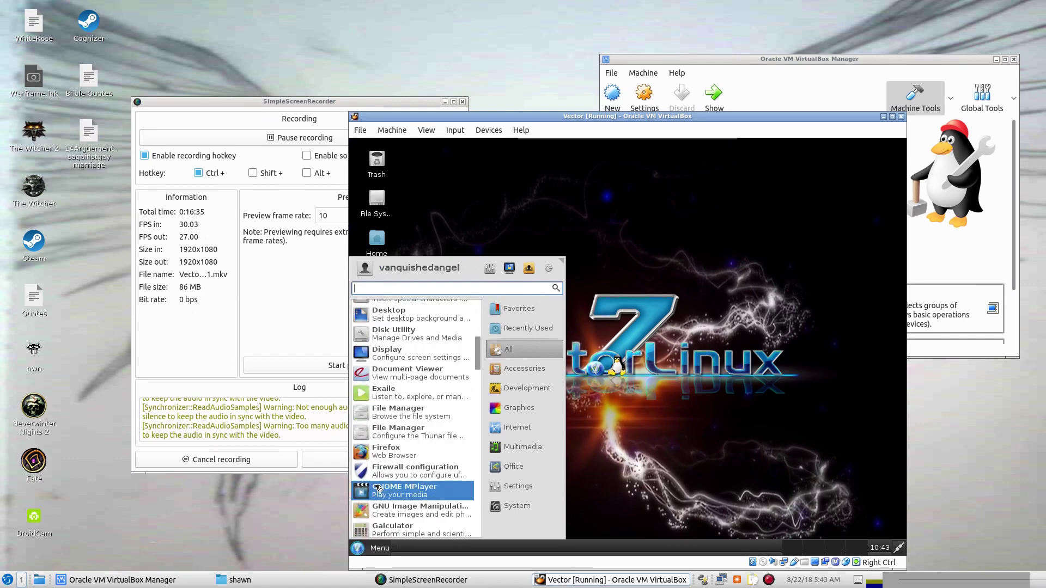
scroll(379, 489, down, 3)
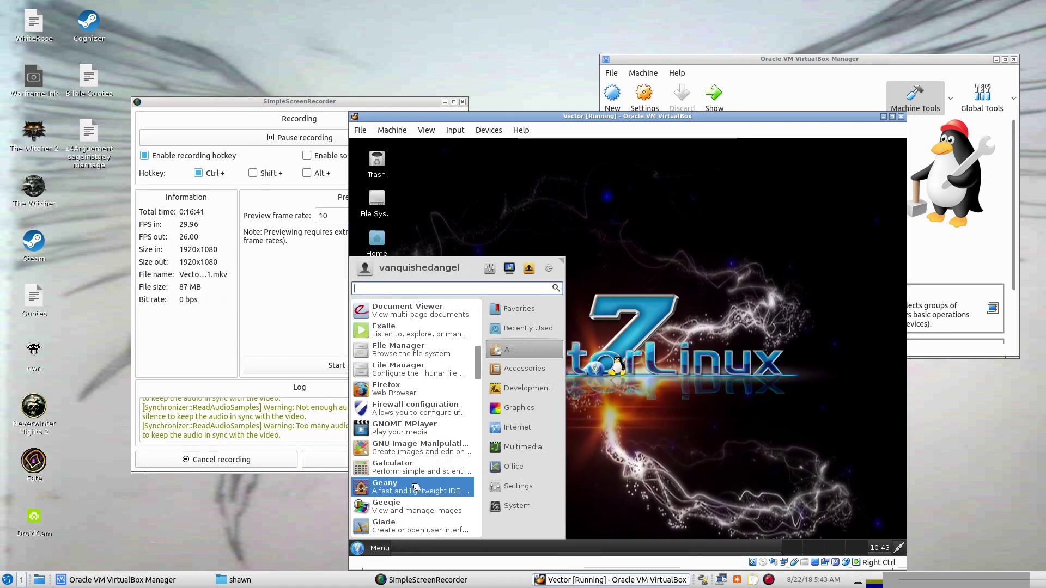
scroll(418, 486, down, 2)
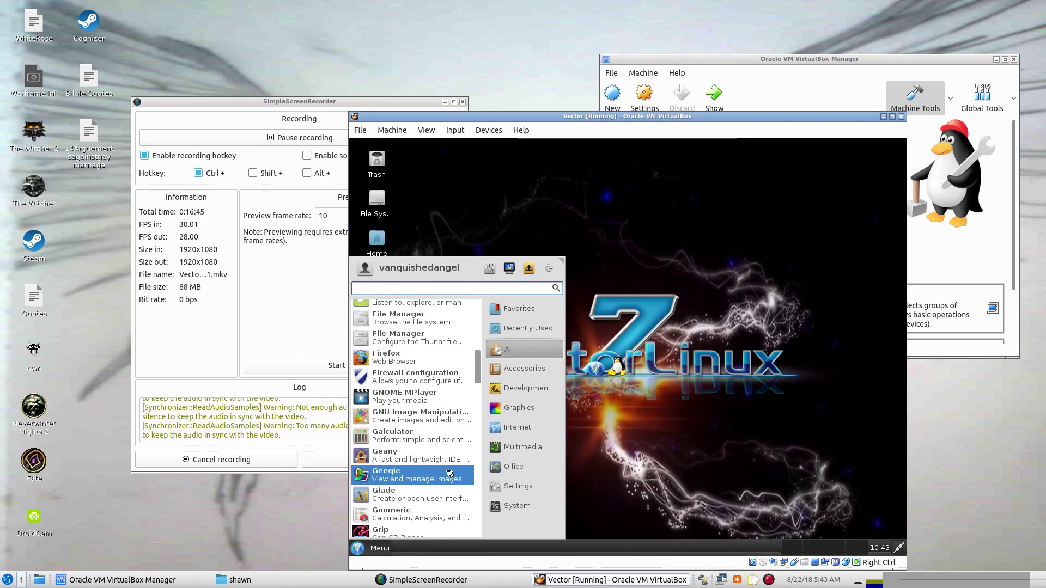
scroll(442, 470, down, 1)
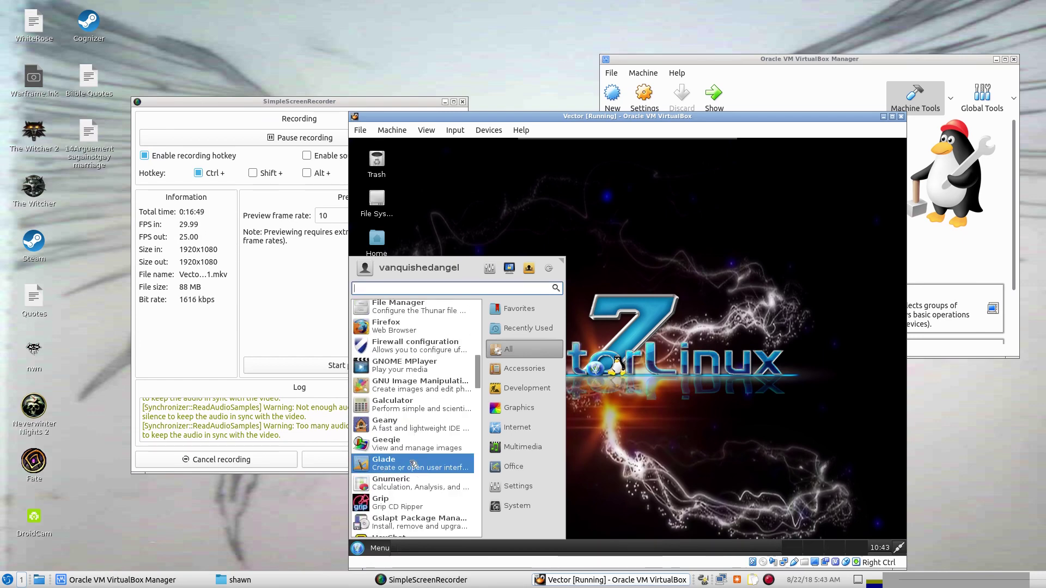
scroll(411, 458, down, 1)
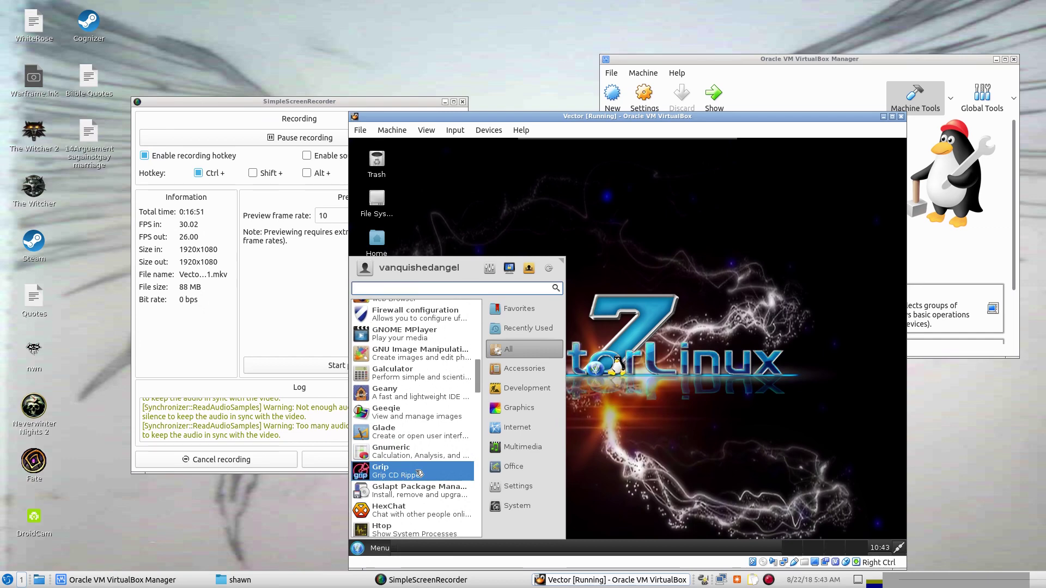
scroll(429, 469, down, 1)
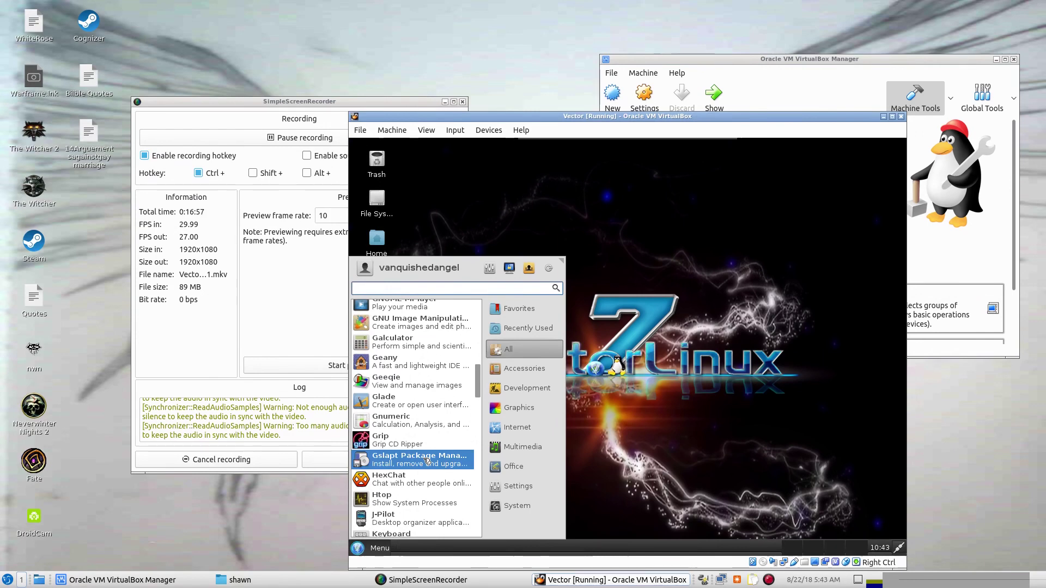
scroll(425, 460, down, 1)
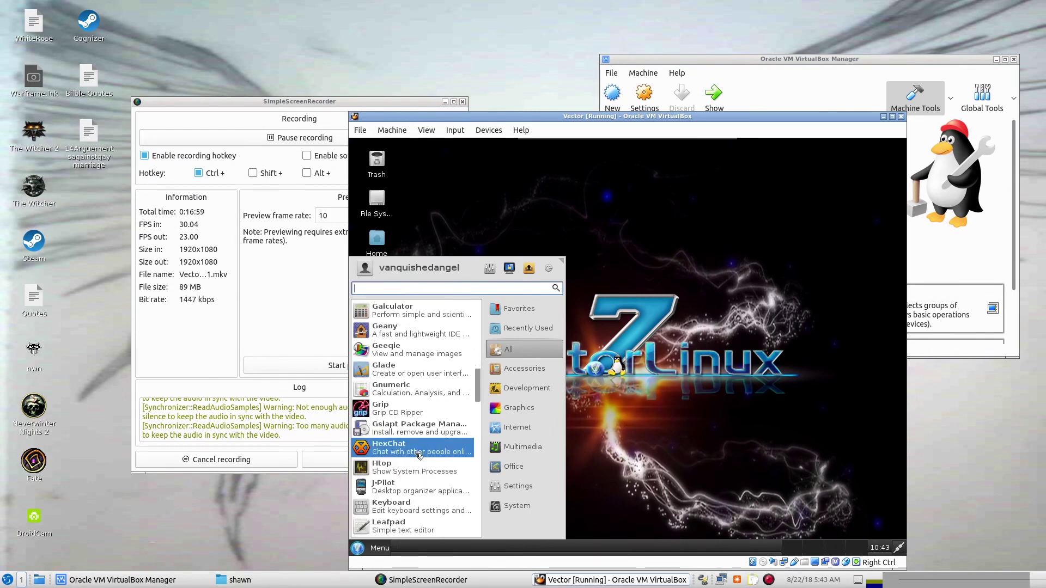
click(415, 470)
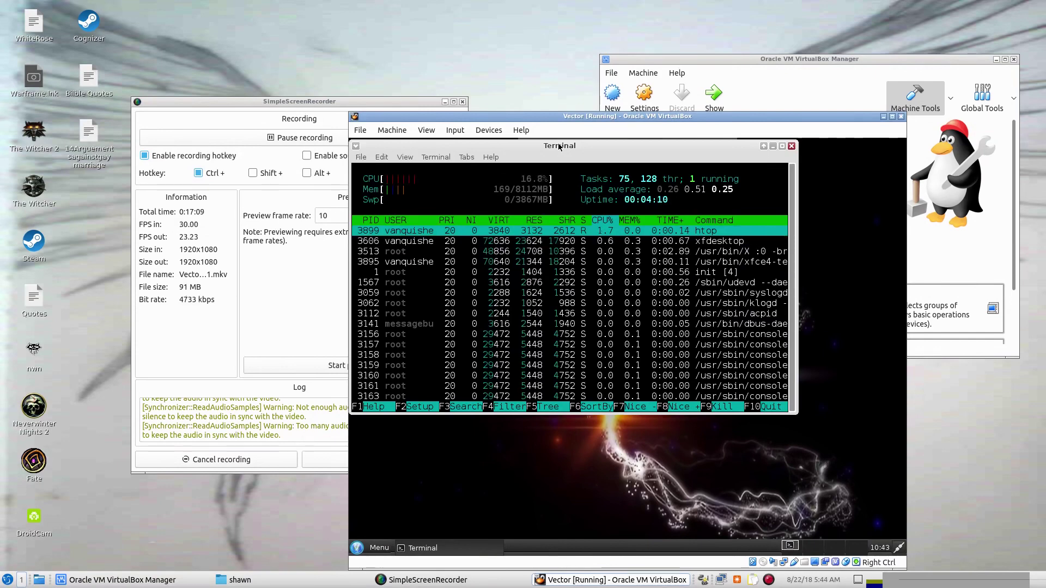
Close the Terminal window running htop.
click(791, 147)
Launch Web Browser (Firefox) from the bottom of the Menu's All applications list.
click(367, 548)
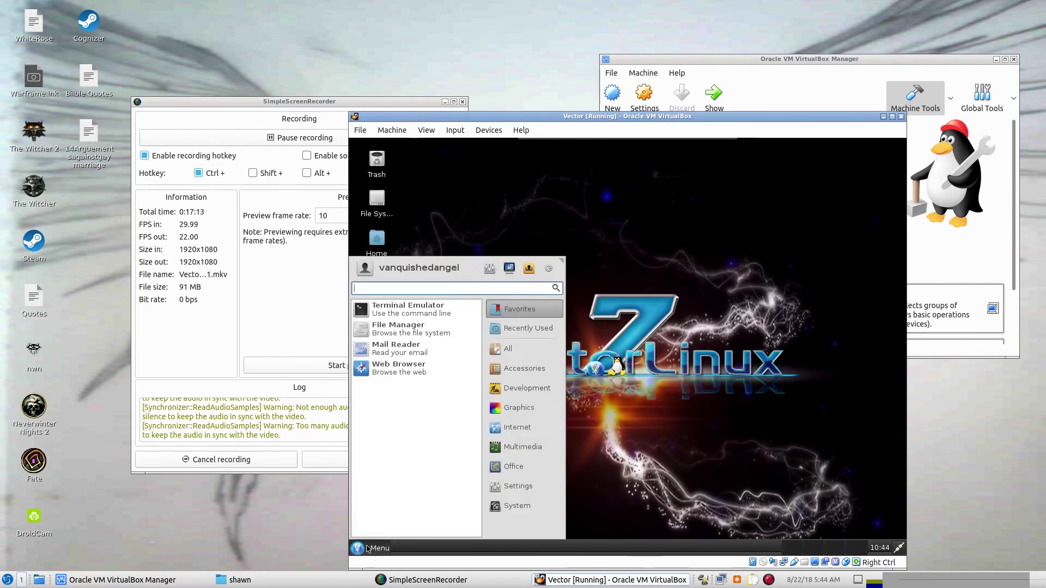
click(529, 347)
scroll(419, 426, down, 3)
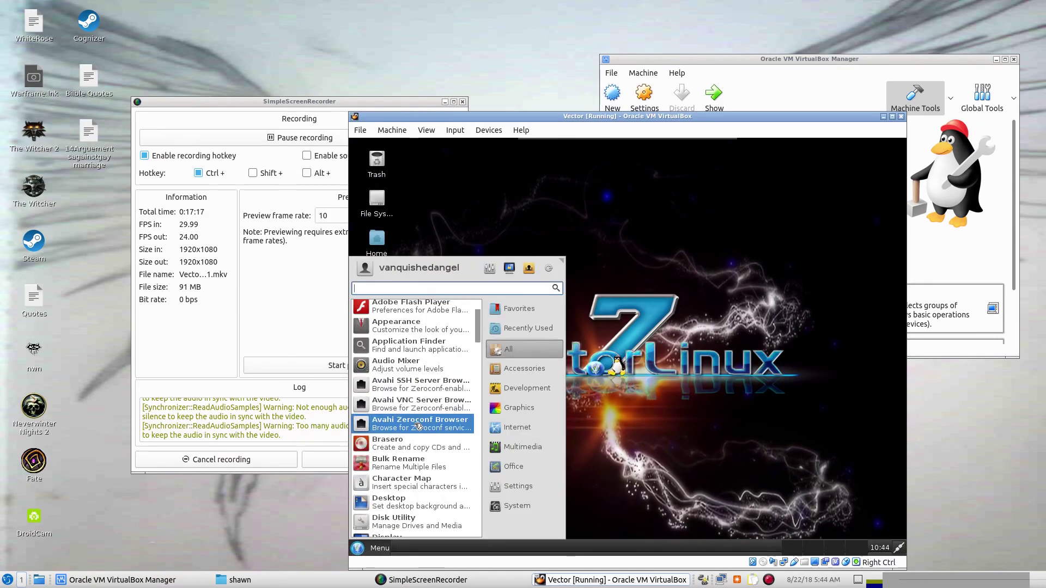
scroll(418, 426, down, 3)
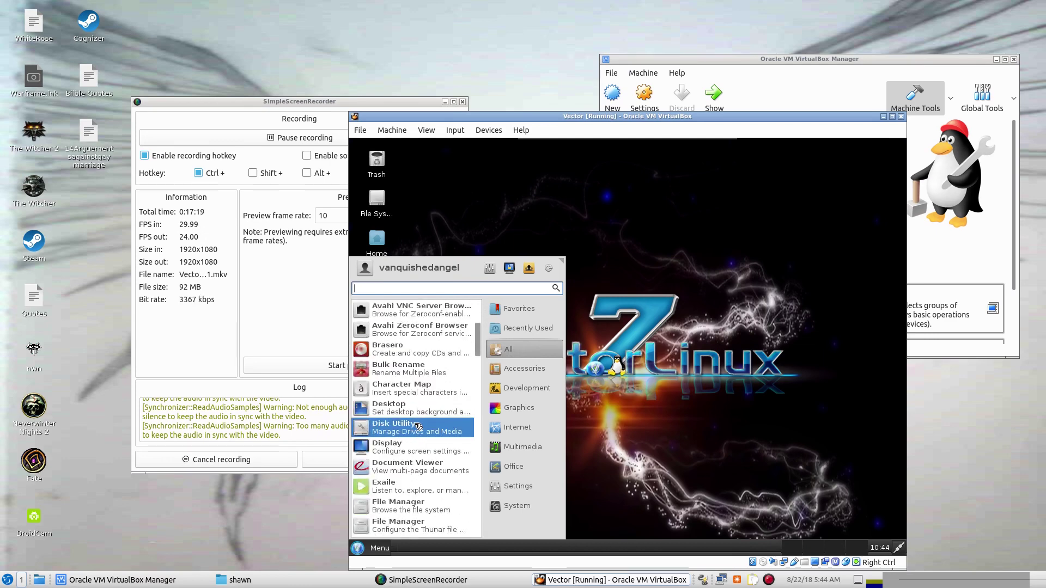
scroll(419, 426, down, 2)
scroll(418, 426, down, 2)
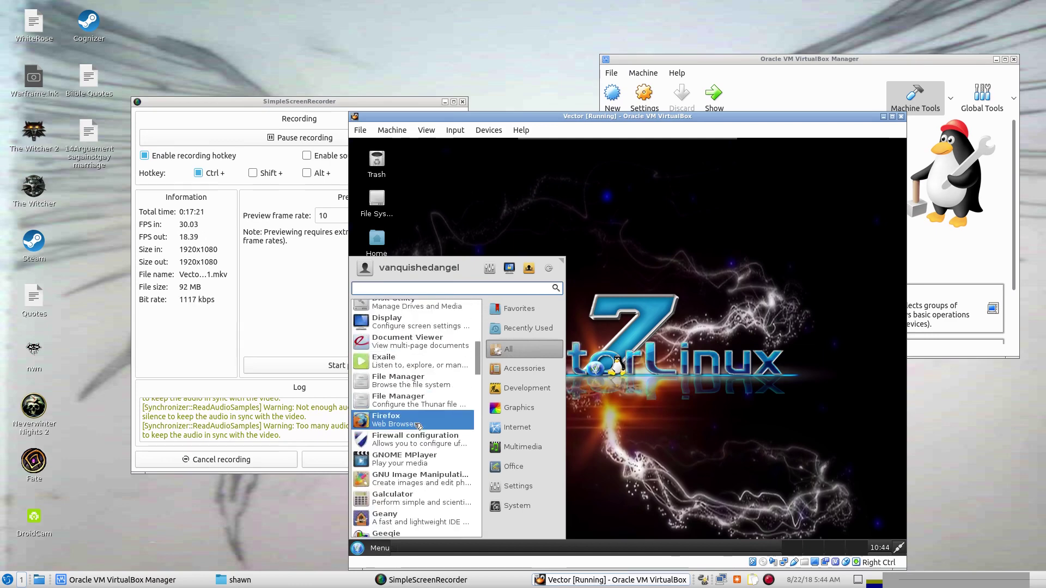
scroll(419, 426, down, 6)
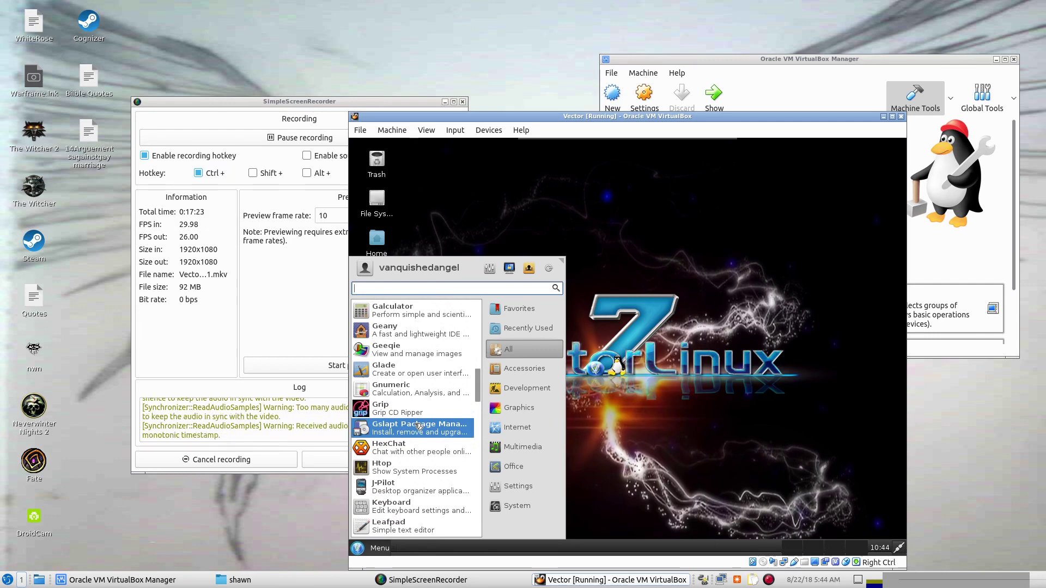
scroll(419, 426, down, 1)
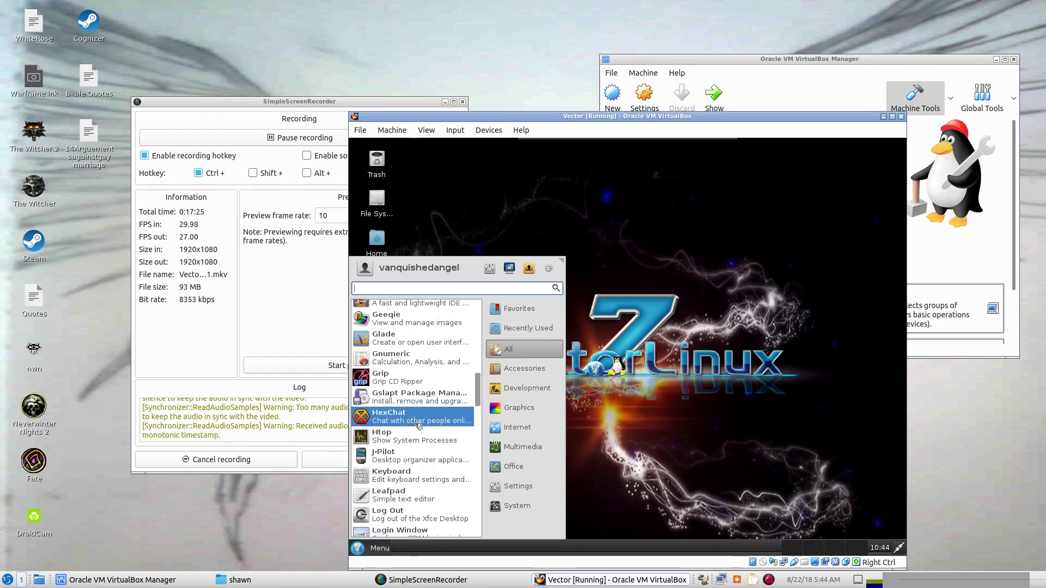
scroll(418, 426, down, 1)
scroll(432, 416, down, 1)
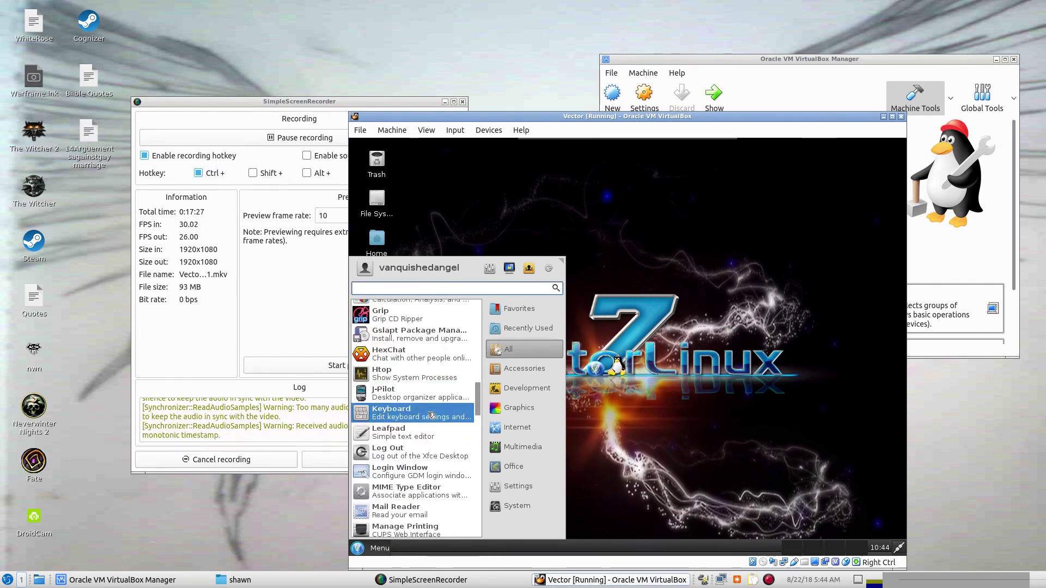
scroll(432, 416, down, 2)
scroll(432, 416, down, 2)
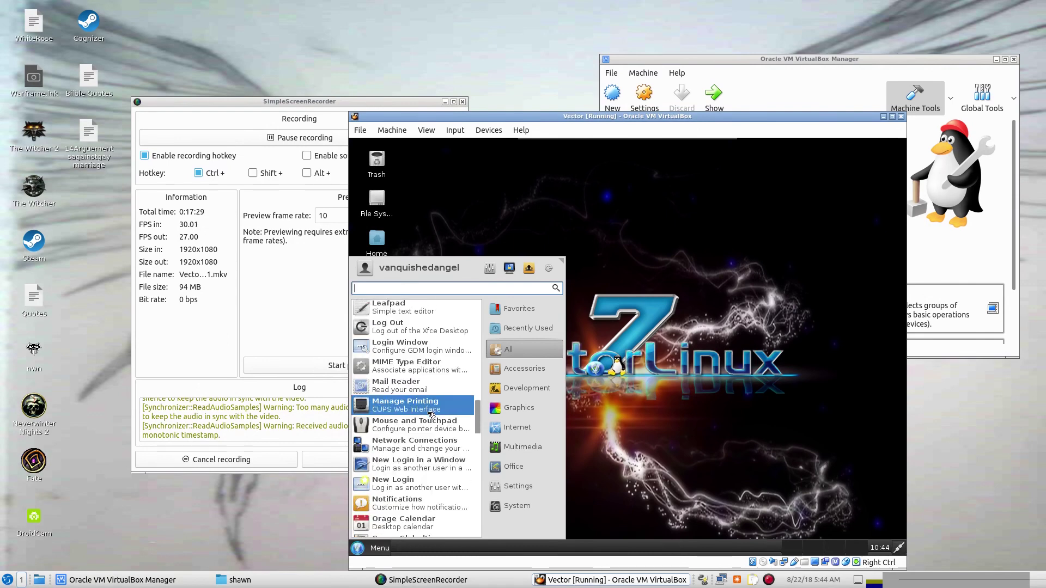
scroll(432, 416, down, 1)
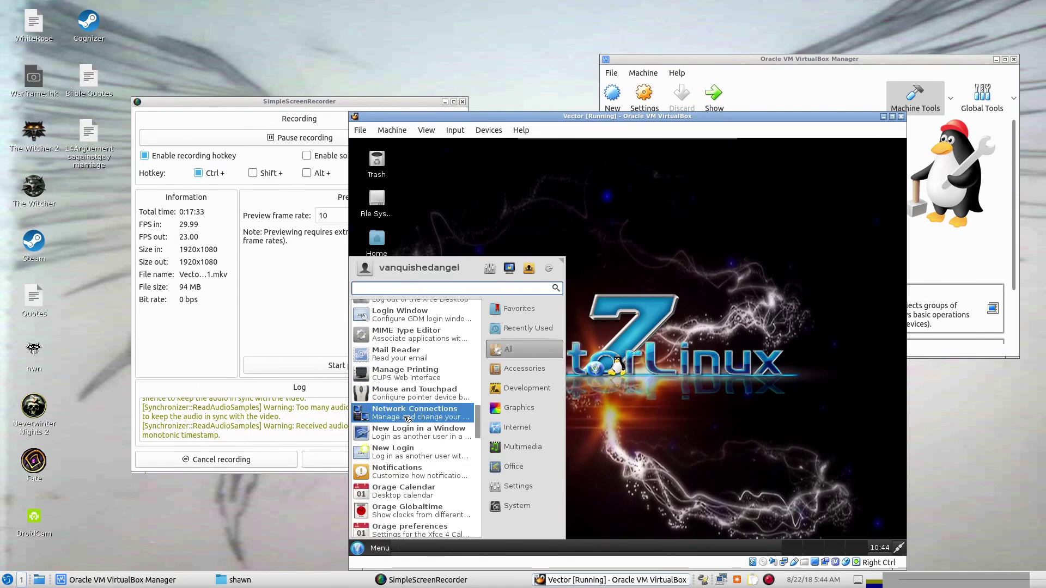
scroll(421, 443, down, 2)
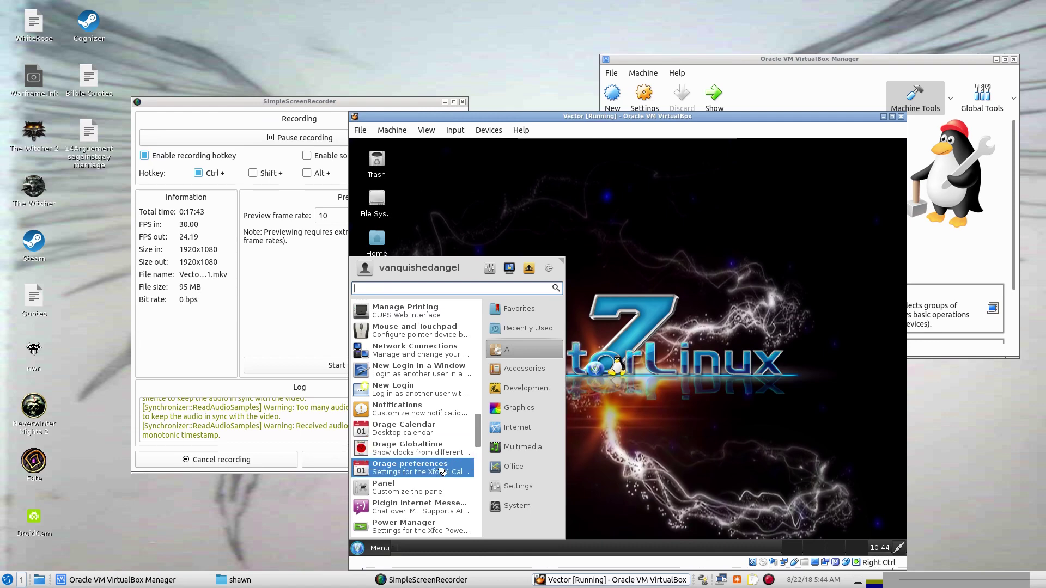
scroll(441, 472, down, 1)
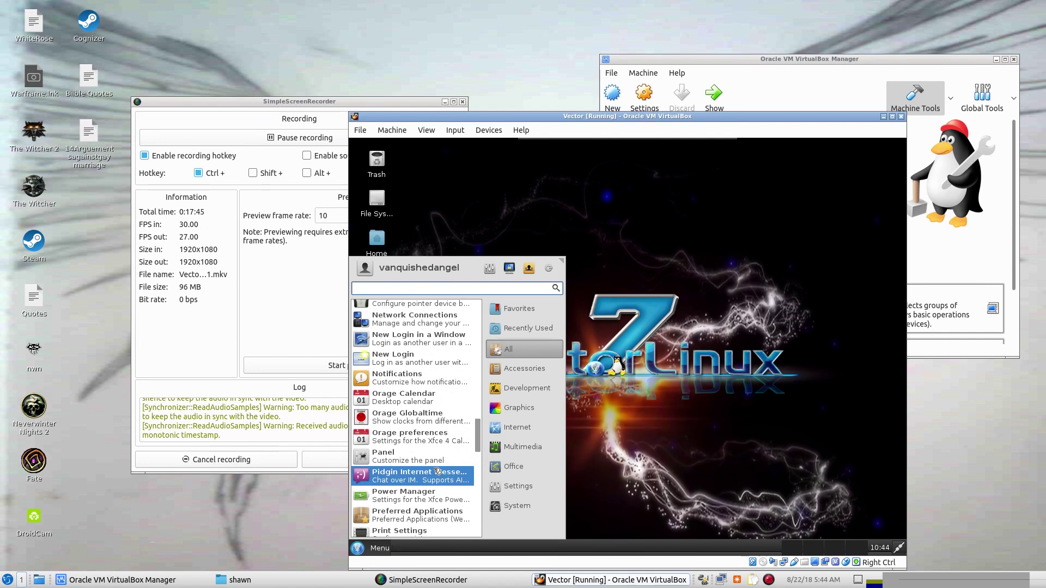
scroll(436, 471, down, 1)
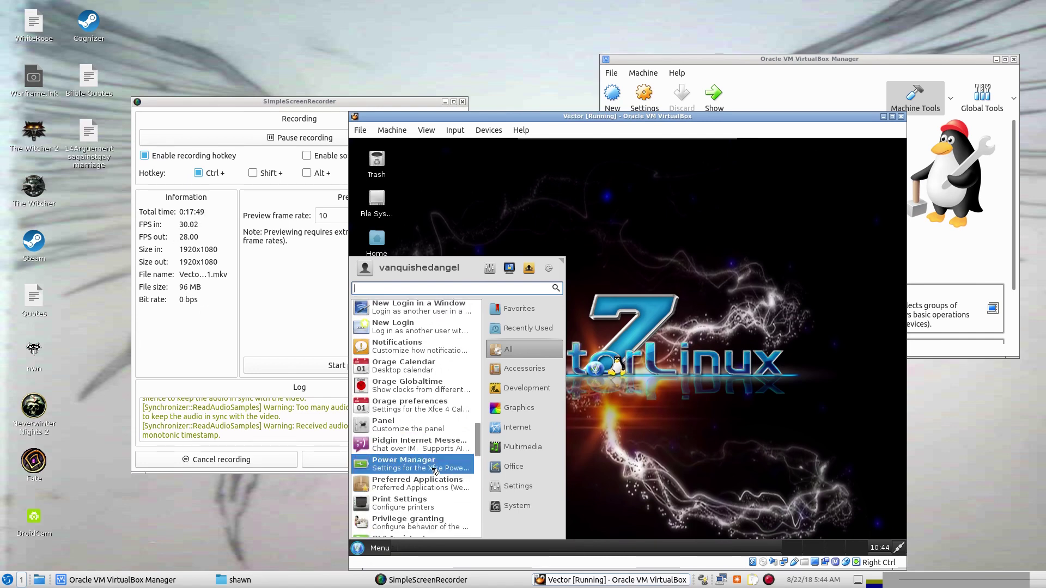
scroll(434, 470, down, 2)
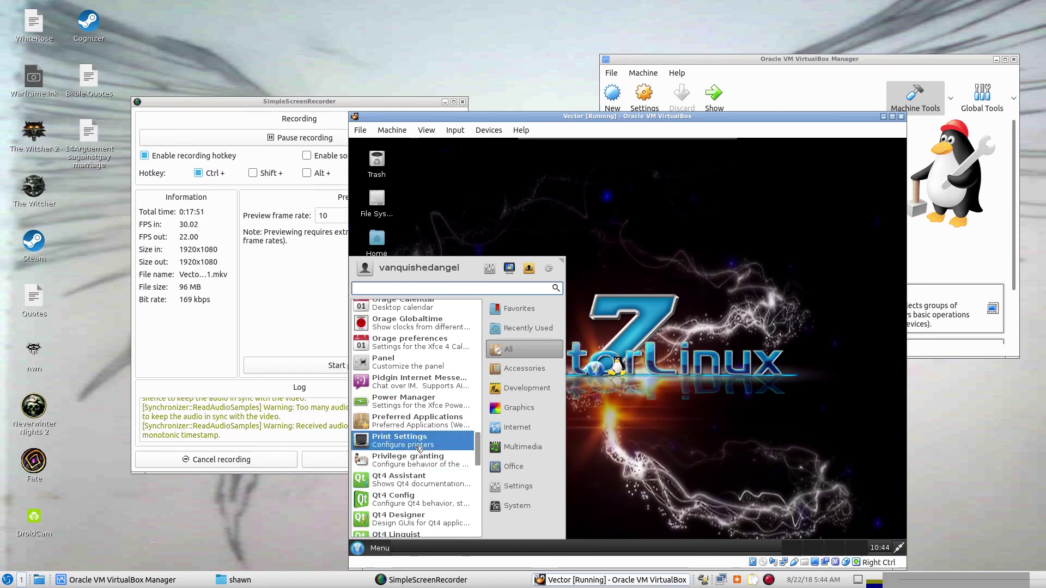
scroll(430, 464, down, 1)
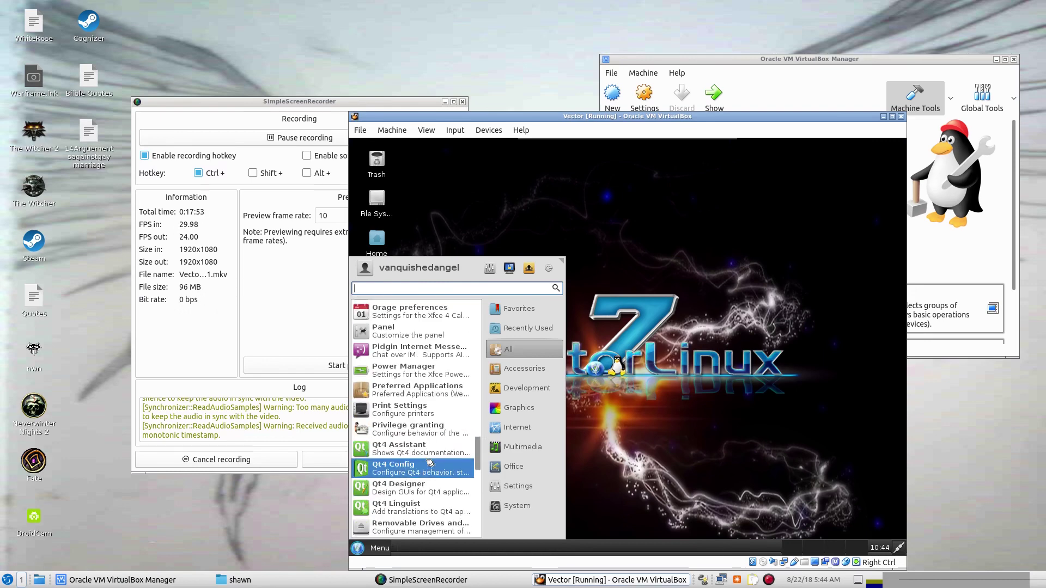
scroll(430, 462, down, 2)
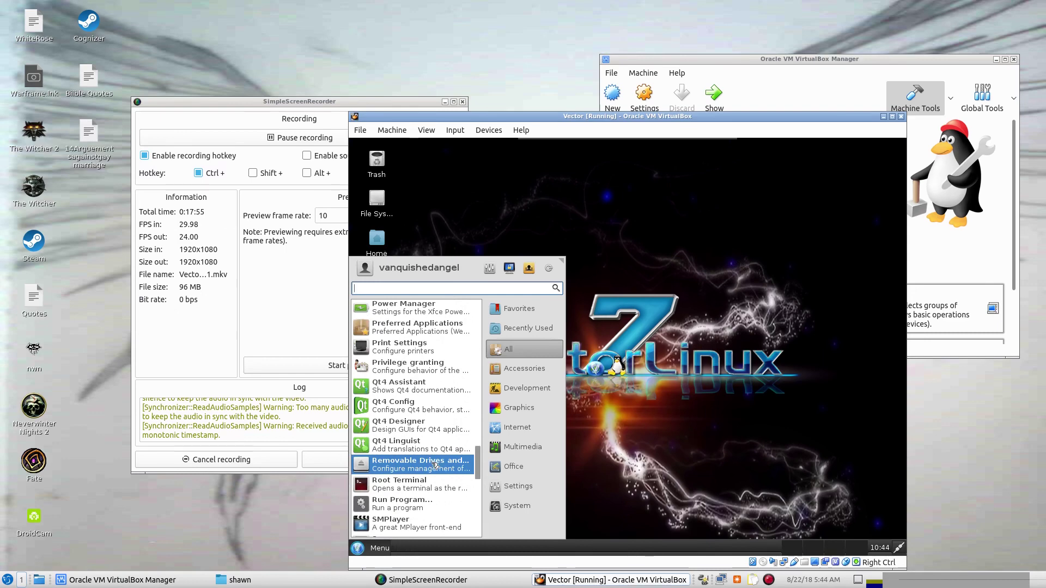
scroll(441, 468, down, 1)
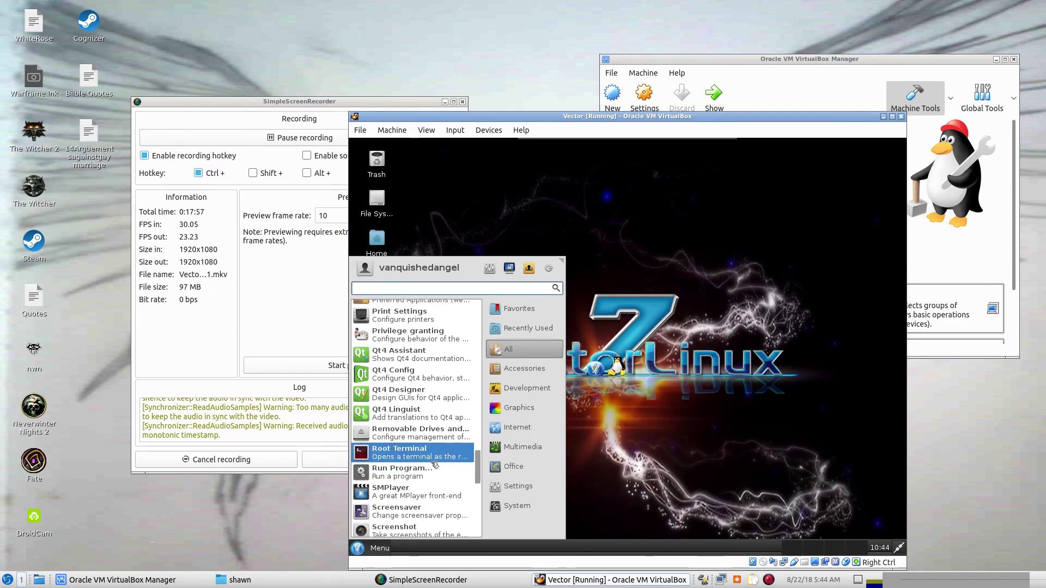
scroll(435, 465, down, 1)
scroll(425, 463, down, 1)
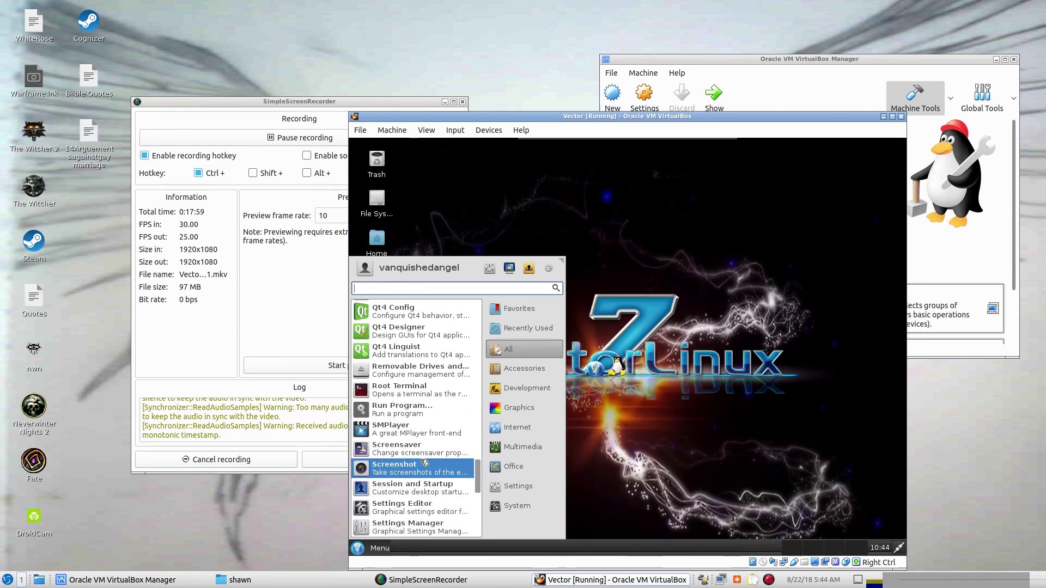
scroll(426, 459, down, 1)
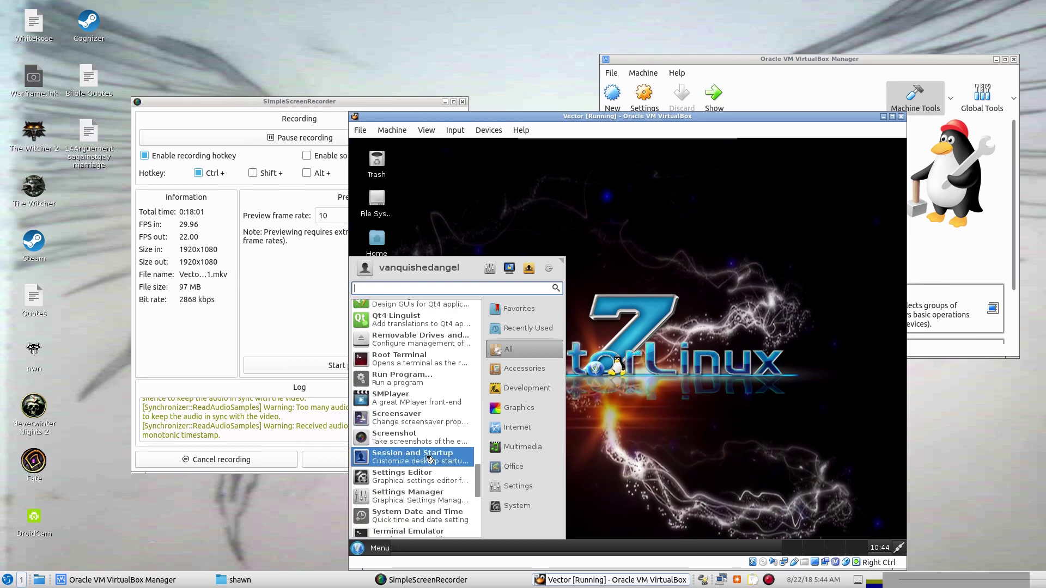
scroll(430, 460, down, 1)
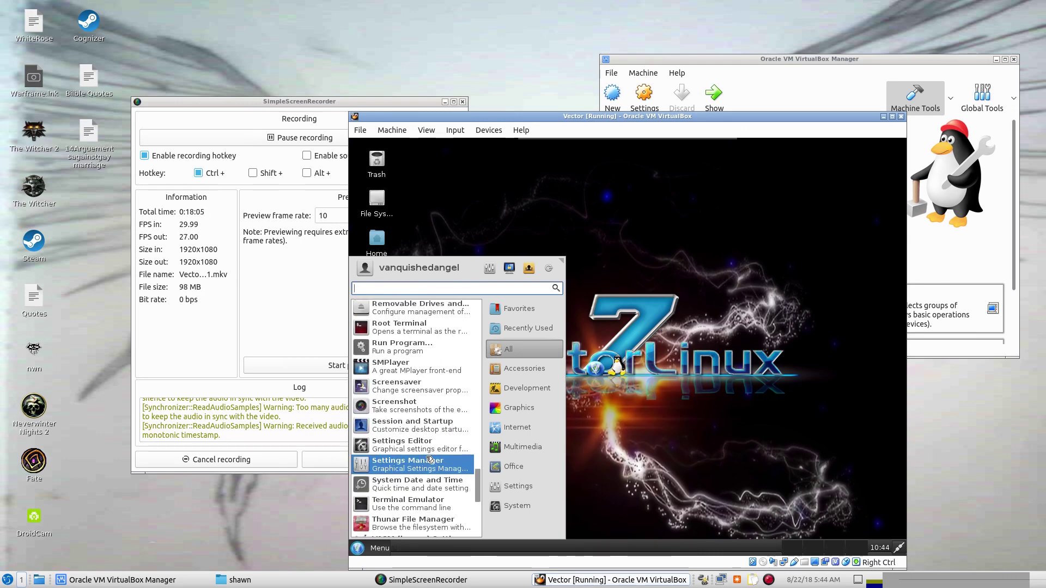
scroll(425, 459, down, 1)
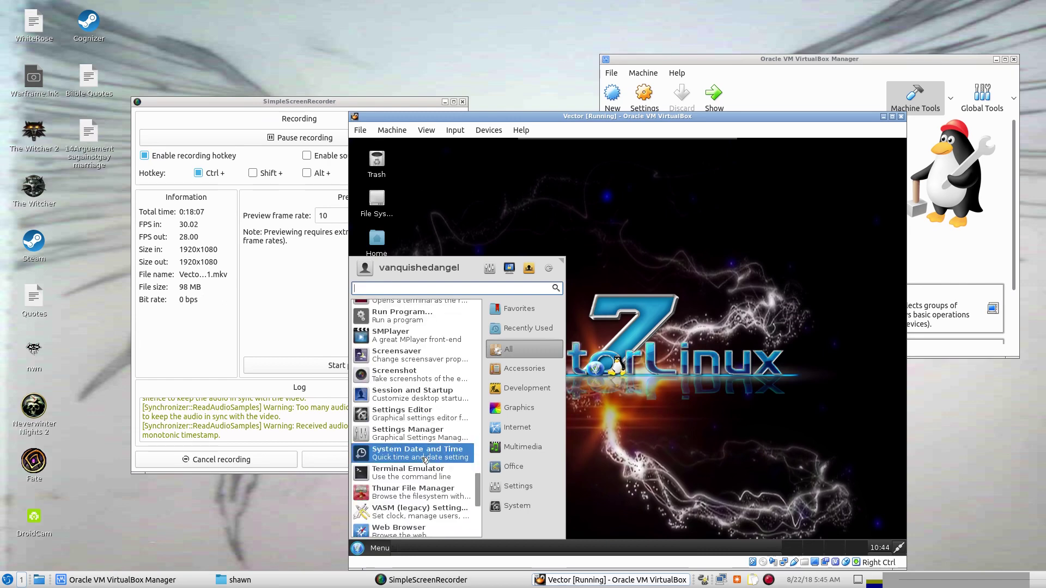
scroll(425, 459, down, 1)
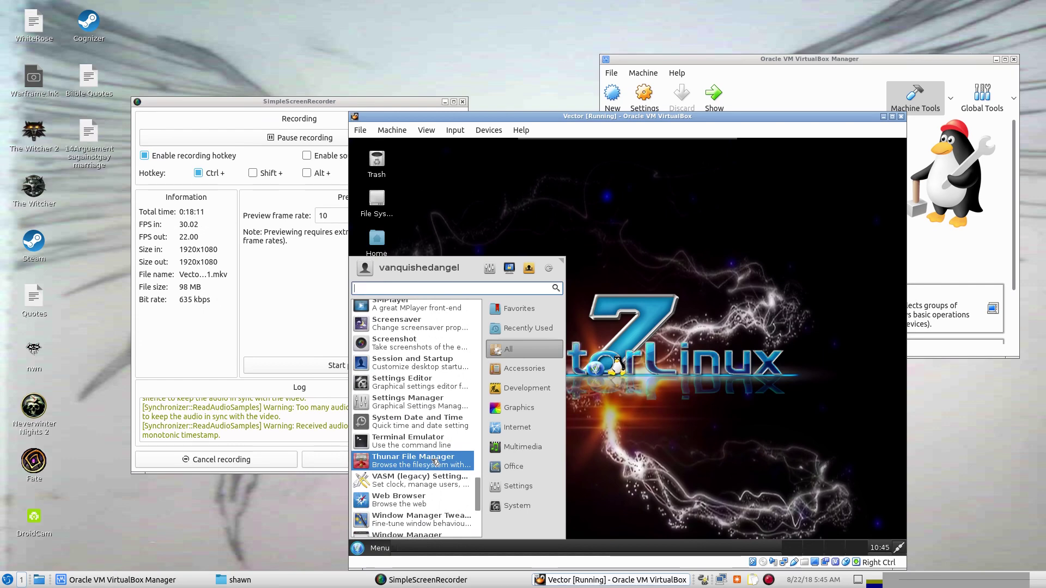
scroll(435, 463, down, 1)
scroll(434, 463, down, 1)
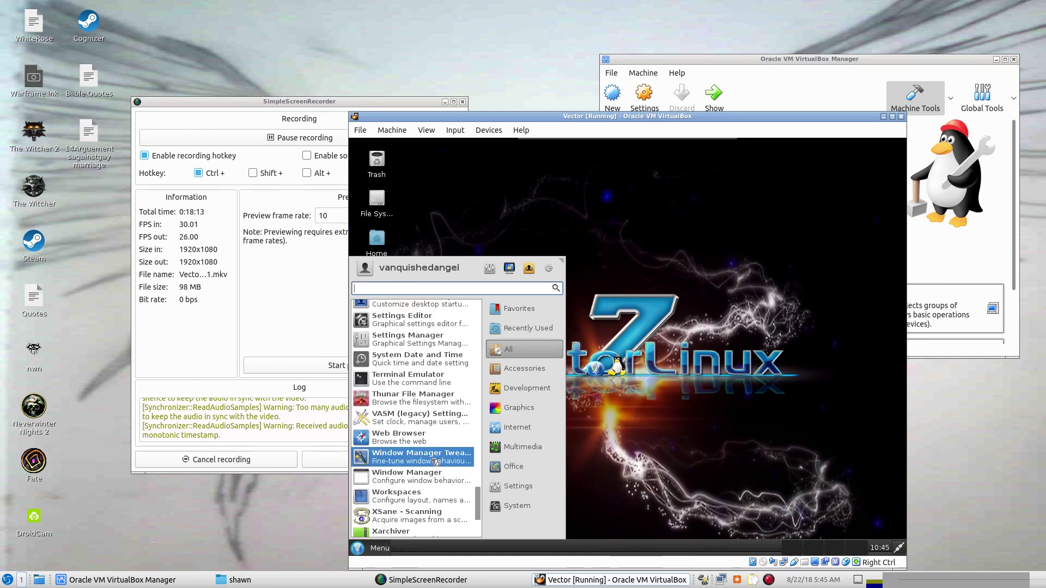
click(406, 441)
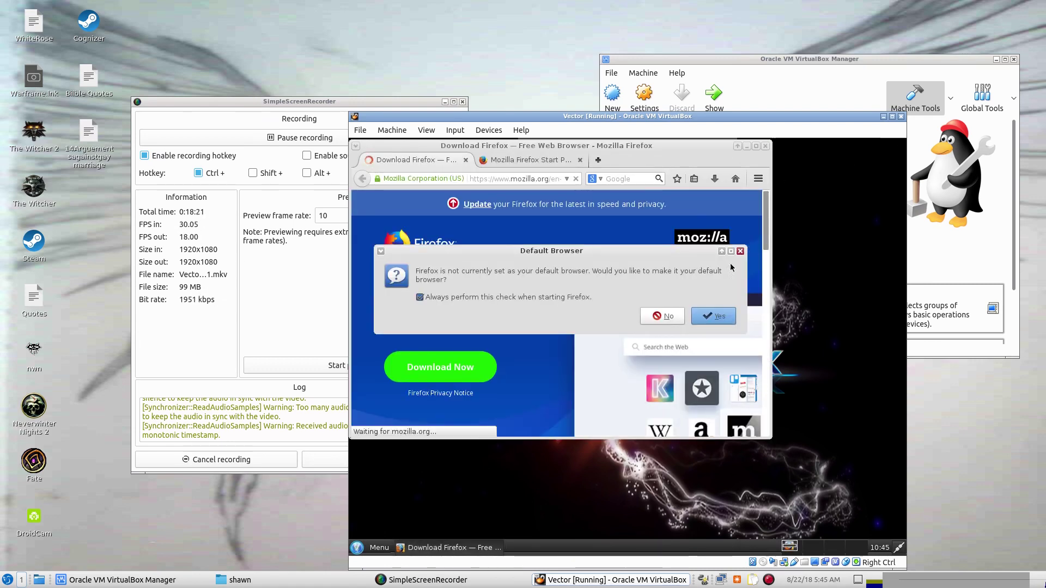
Dismiss the Default Browser prompt, then close Firefox, confirming Close tabs for both tabs.
click(740, 251)
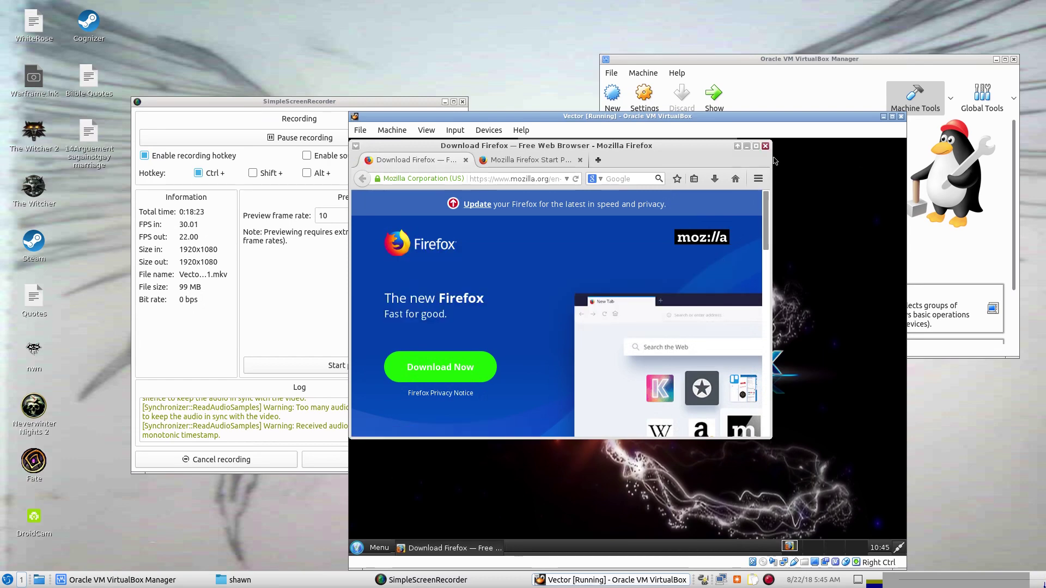
click(765, 146)
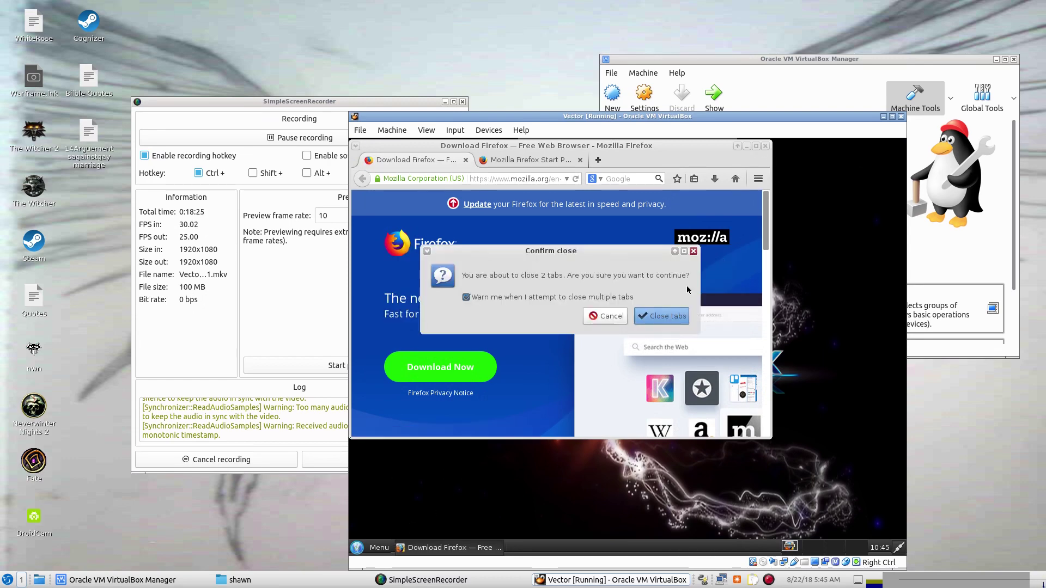
click(675, 316)
click(357, 547)
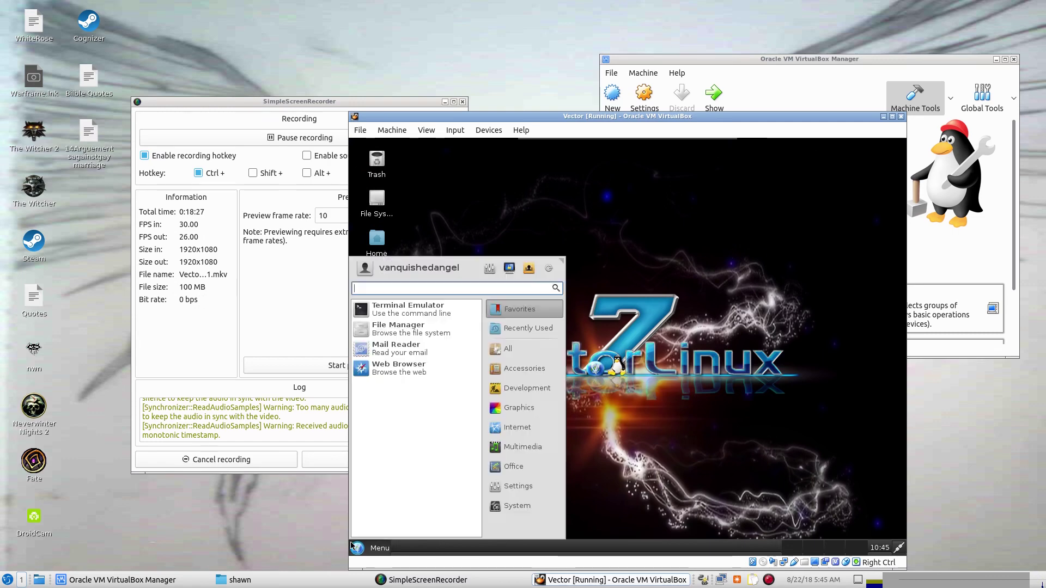
click(527, 328)
click(512, 349)
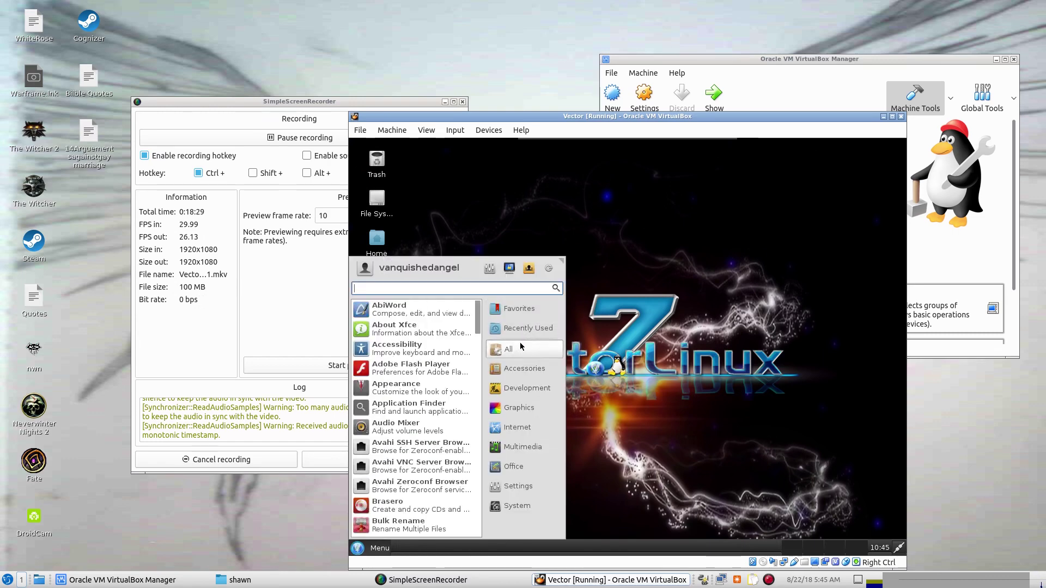
scroll(417, 444, down, 3)
scroll(418, 444, down, 8)
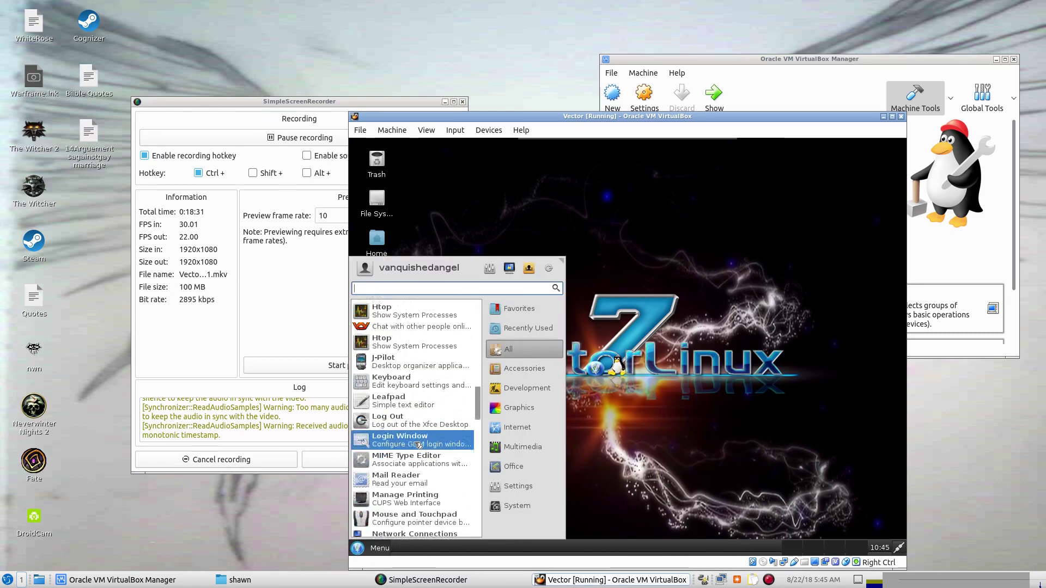
scroll(417, 445, down, 9)
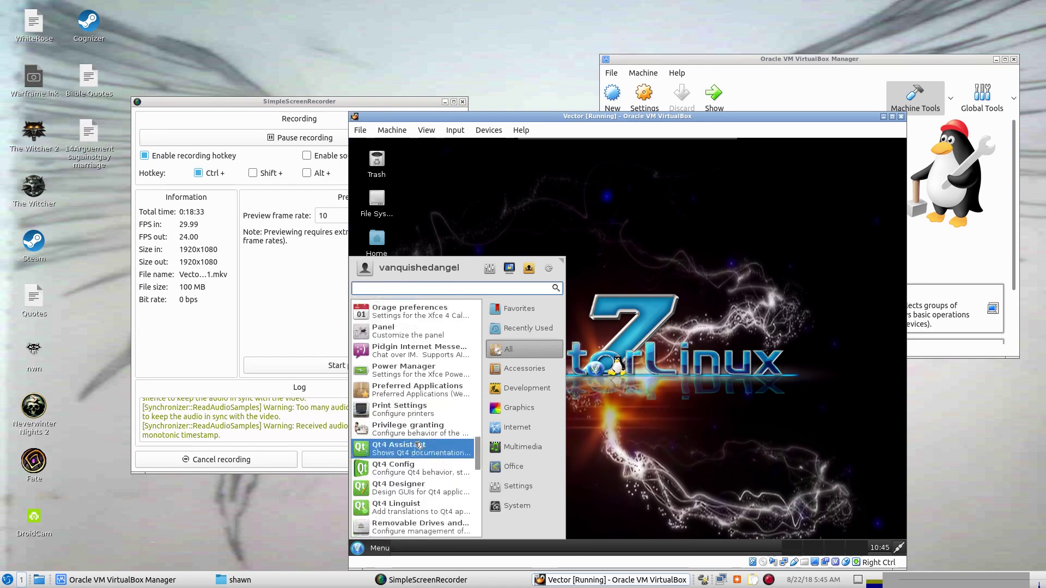
scroll(417, 445, down, 2)
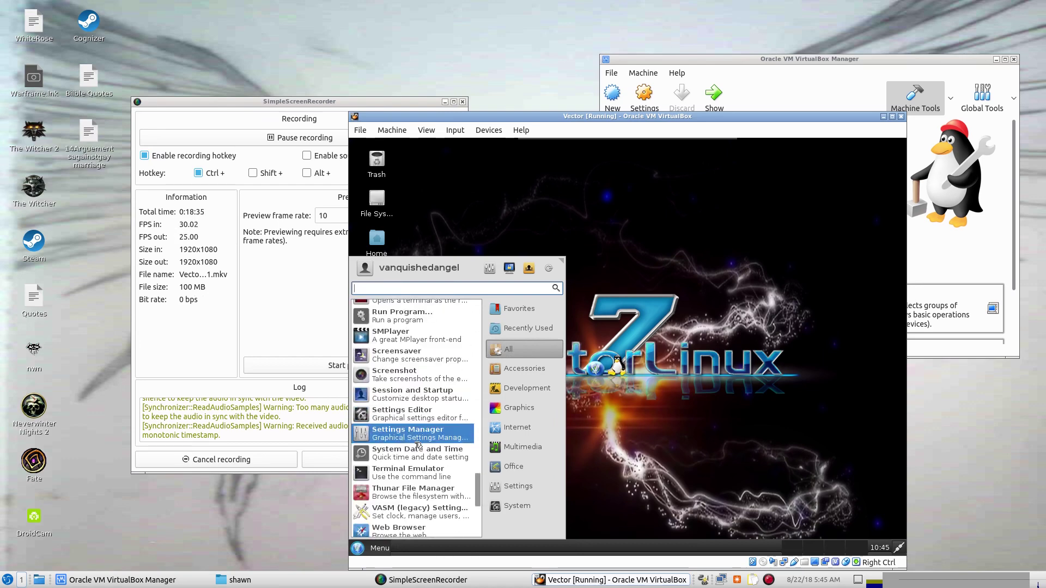
scroll(417, 444, down, 8)
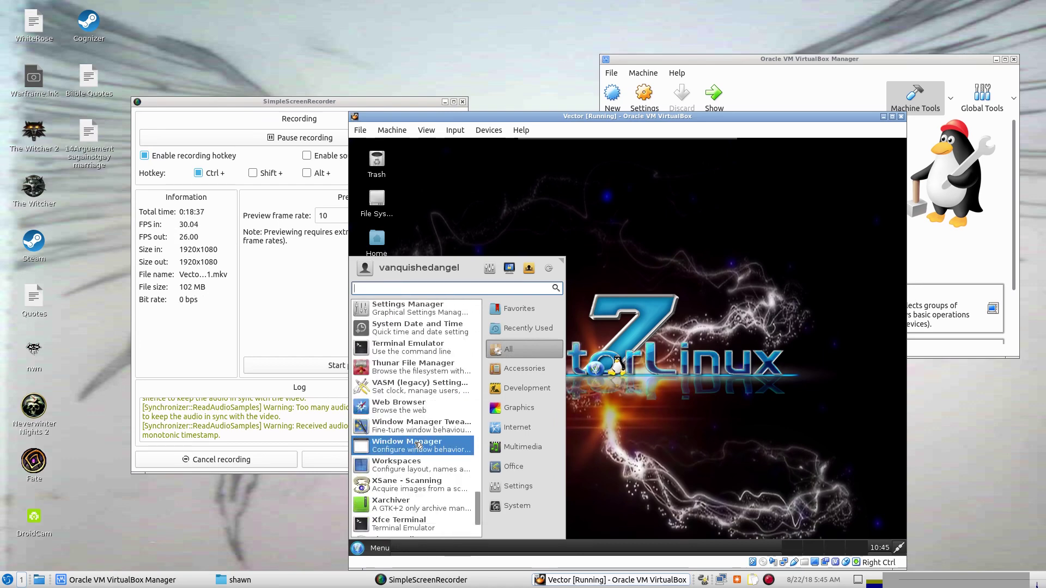
scroll(418, 445, down, 2)
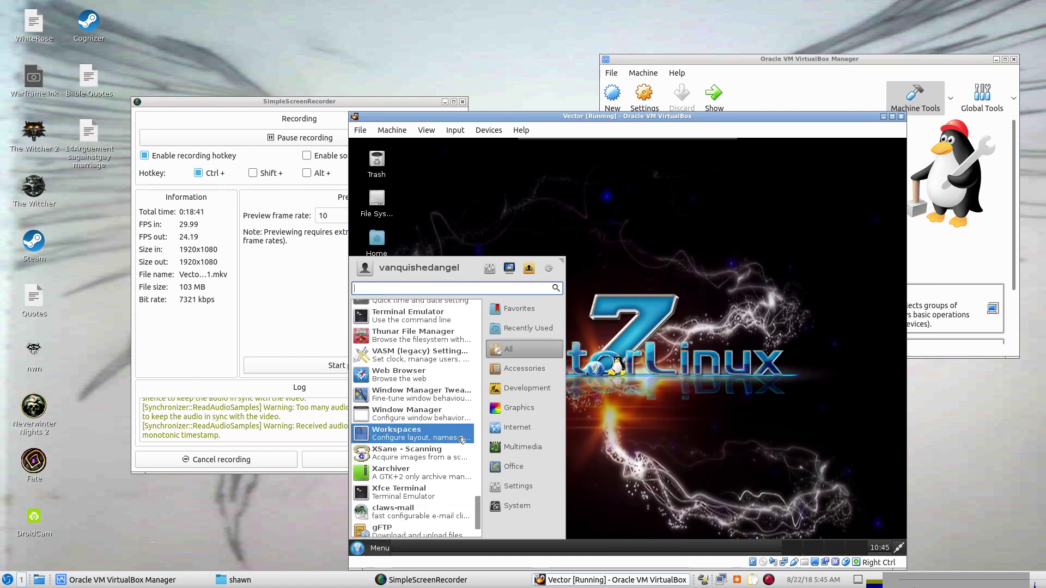
scroll(462, 440, down, 2)
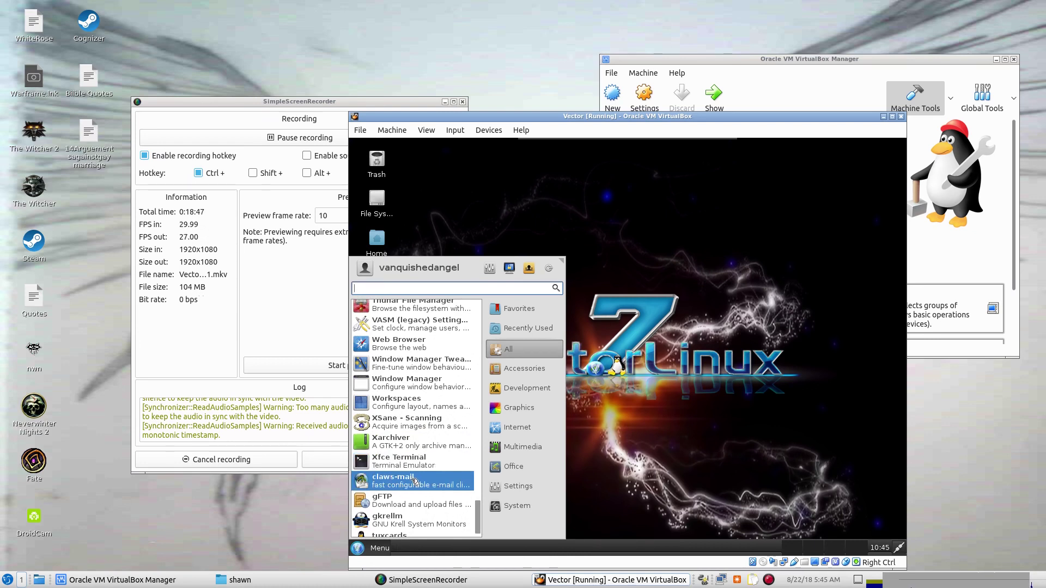
scroll(415, 481, down, 1)
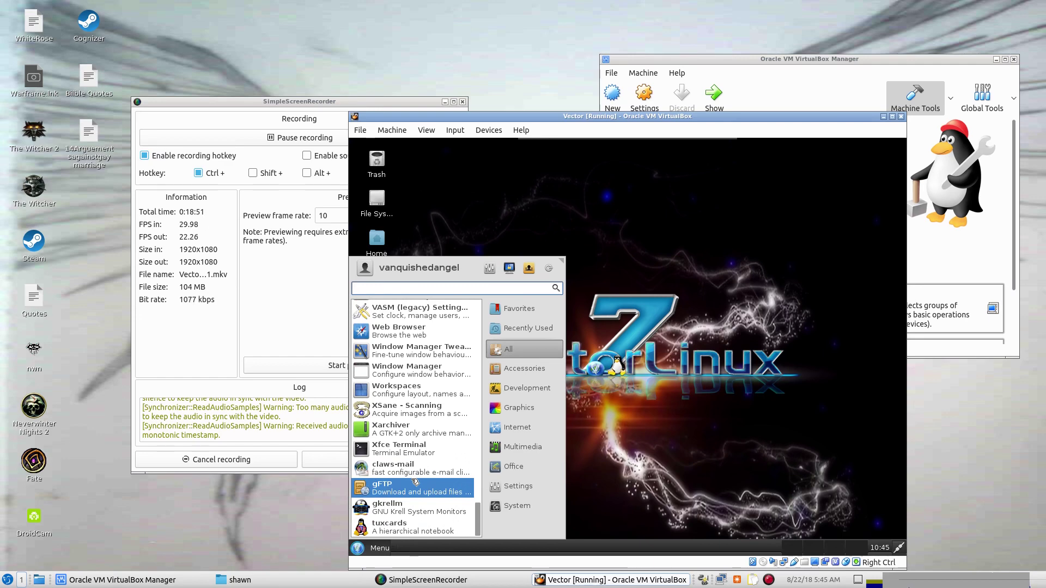
click(521, 447)
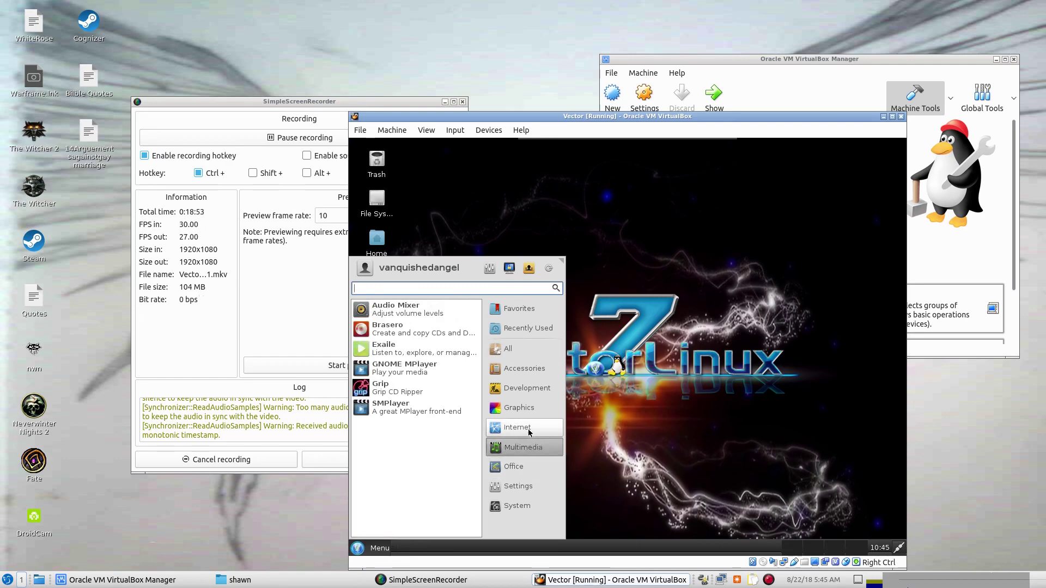
click(517, 427)
click(518, 486)
click(497, 219)
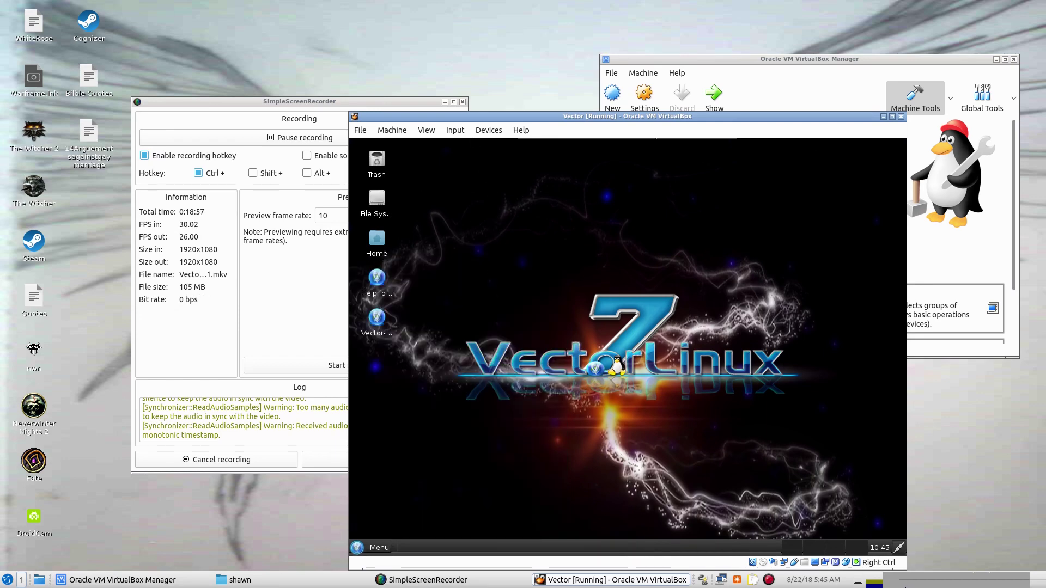
mouse_move(649, 155)
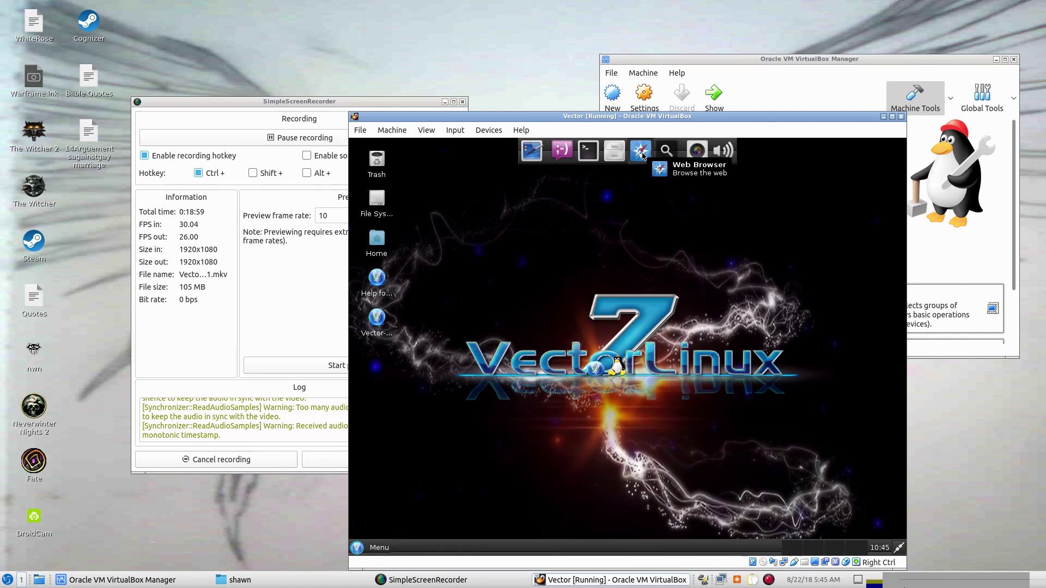
mouse_move(727, 159)
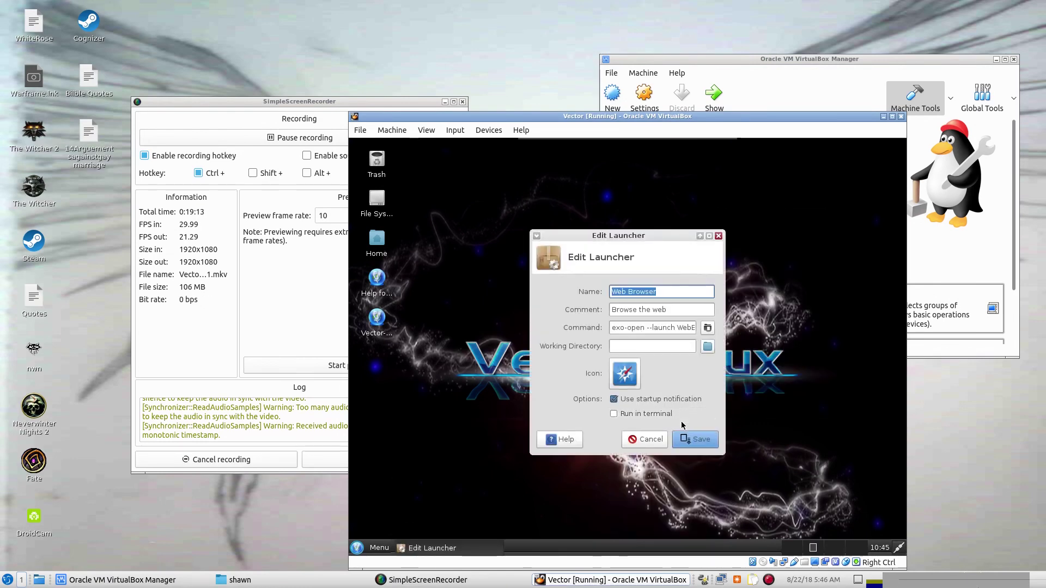
click(644, 439)
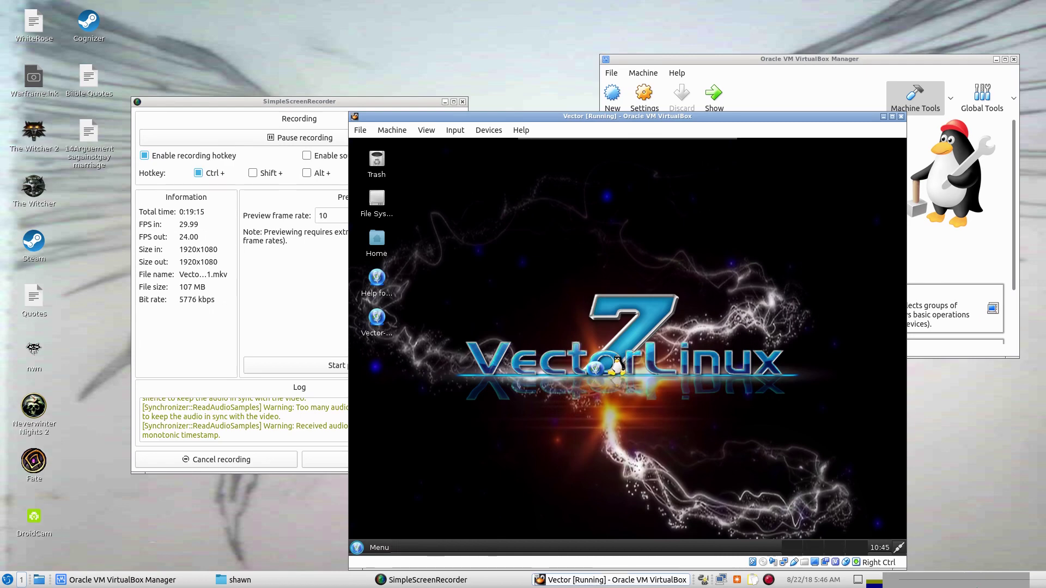
right_click(618, 357)
mouse_move(617, 351)
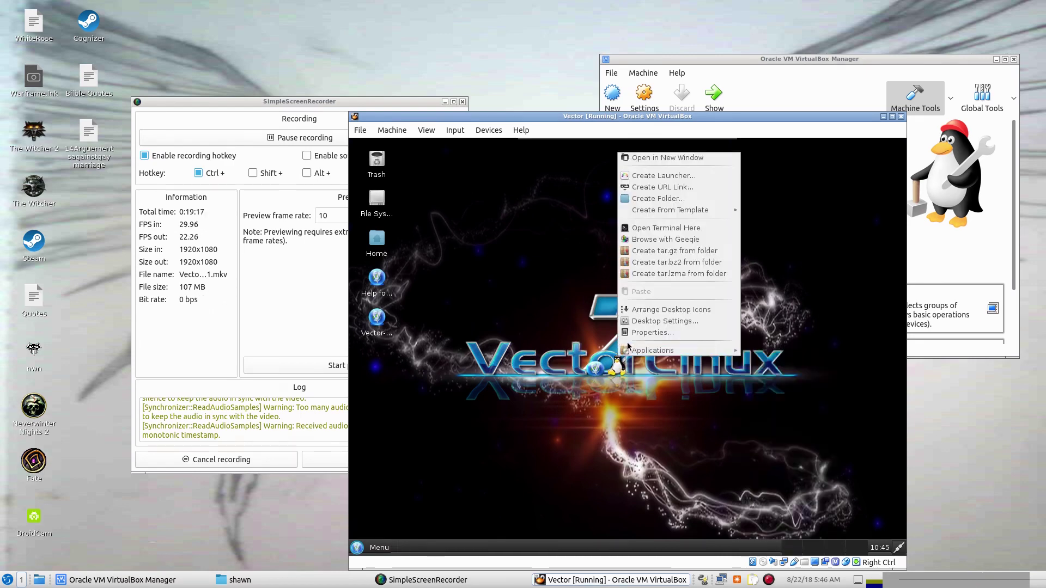
Open the desktop background settings and pick the space-themed VectorLinux wallpaper.
click(640, 322)
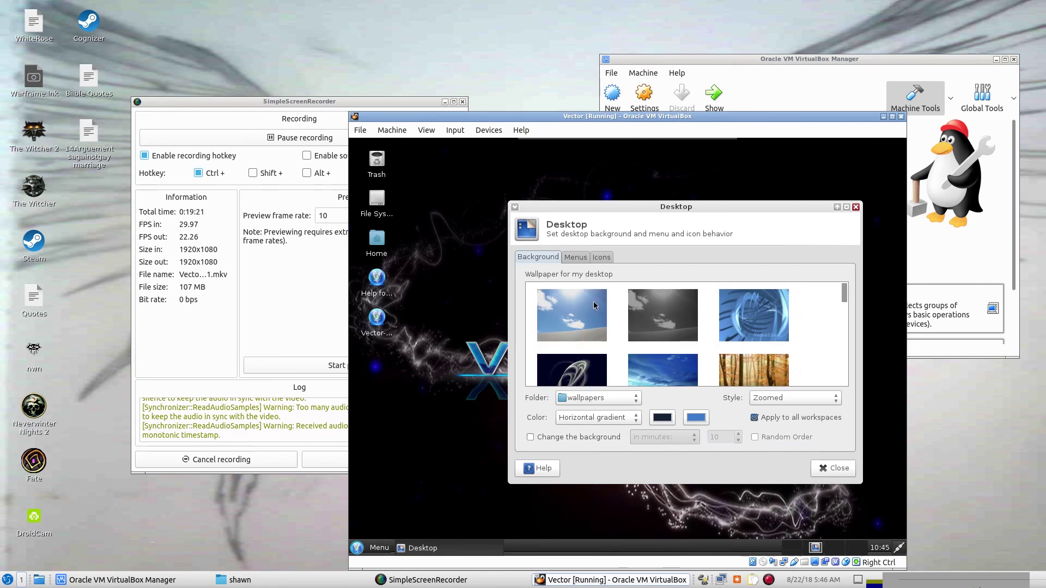
scroll(826, 328, down, 2)
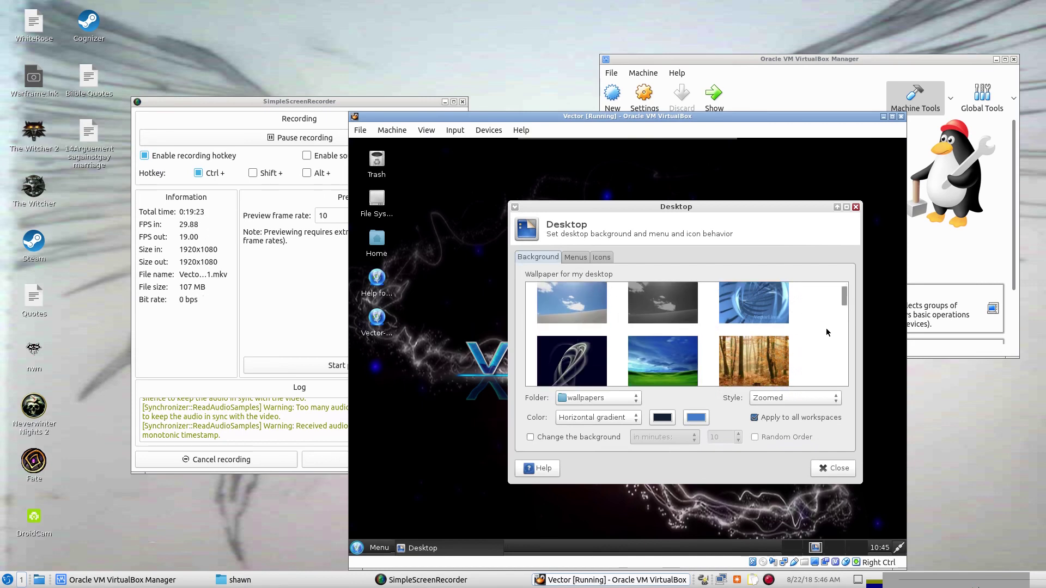
scroll(826, 332, down, 1)
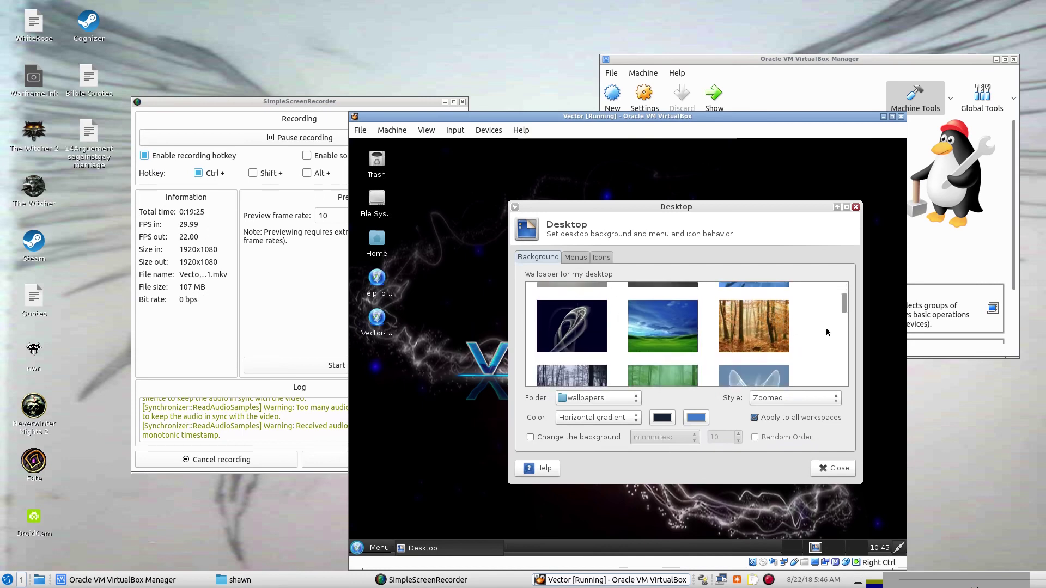
scroll(826, 332, down, 1)
scroll(826, 332, down, 1)
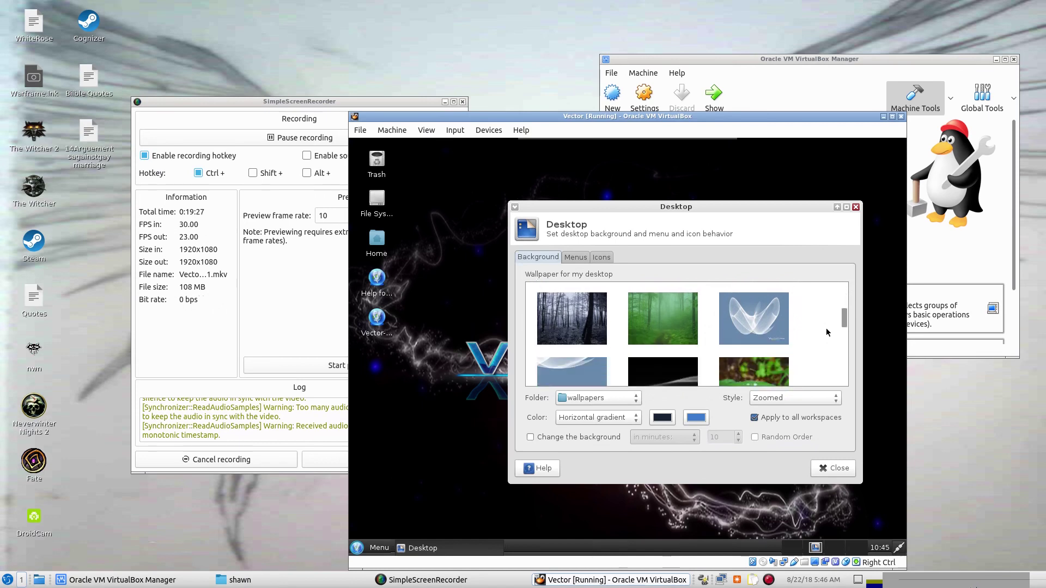
scroll(826, 332, down, 4)
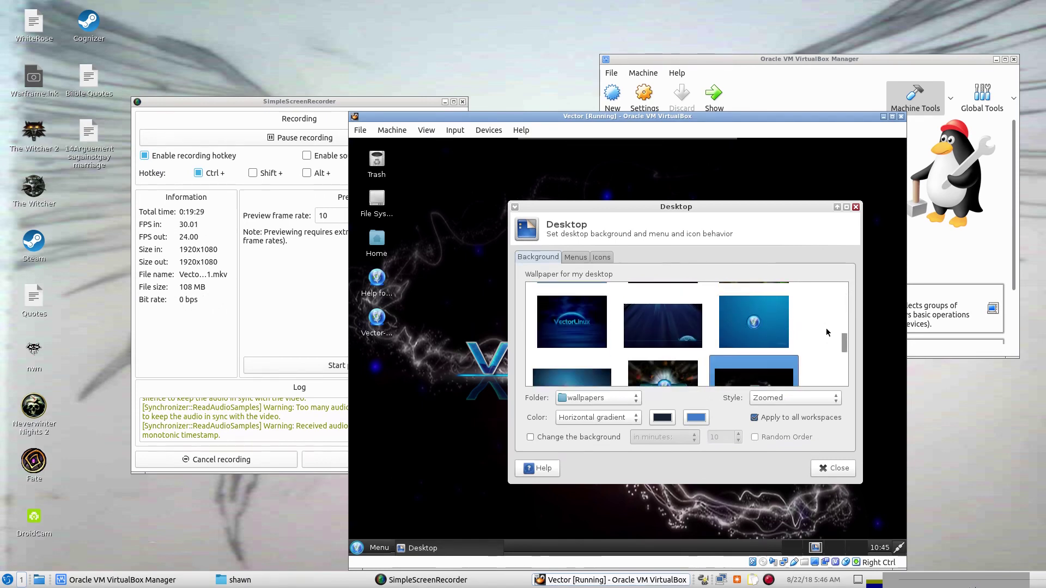
scroll(827, 332, down, 2)
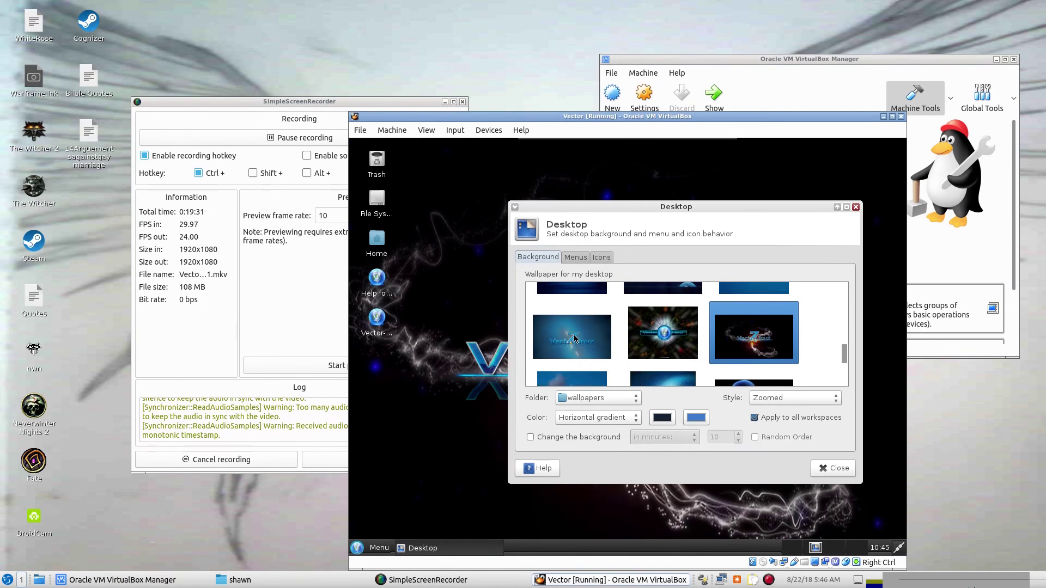
click(662, 333)
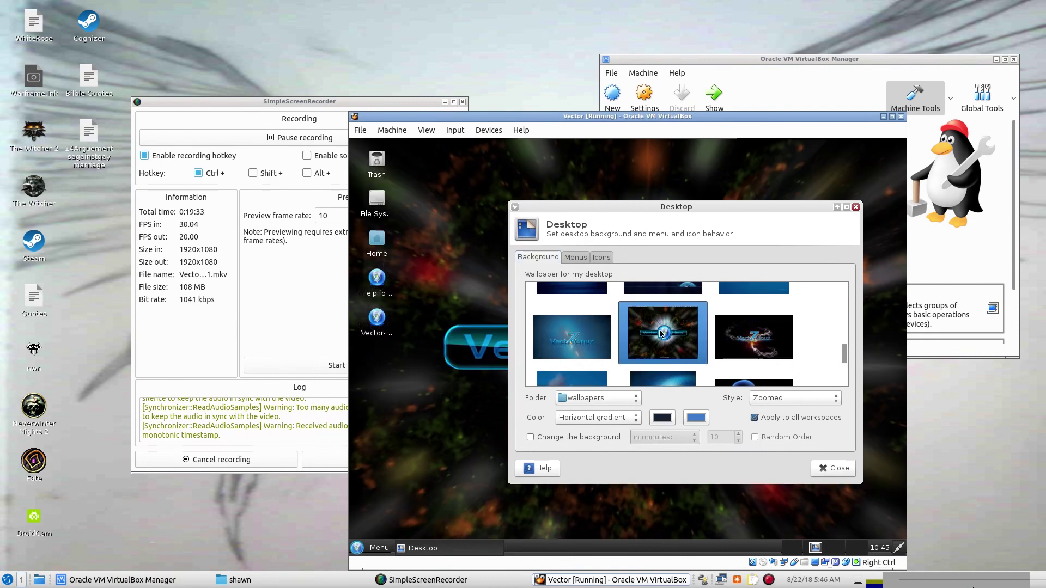
Close the Desktop settings dialog and bring up the guest's application menu.
scroll(661, 330, down, 3)
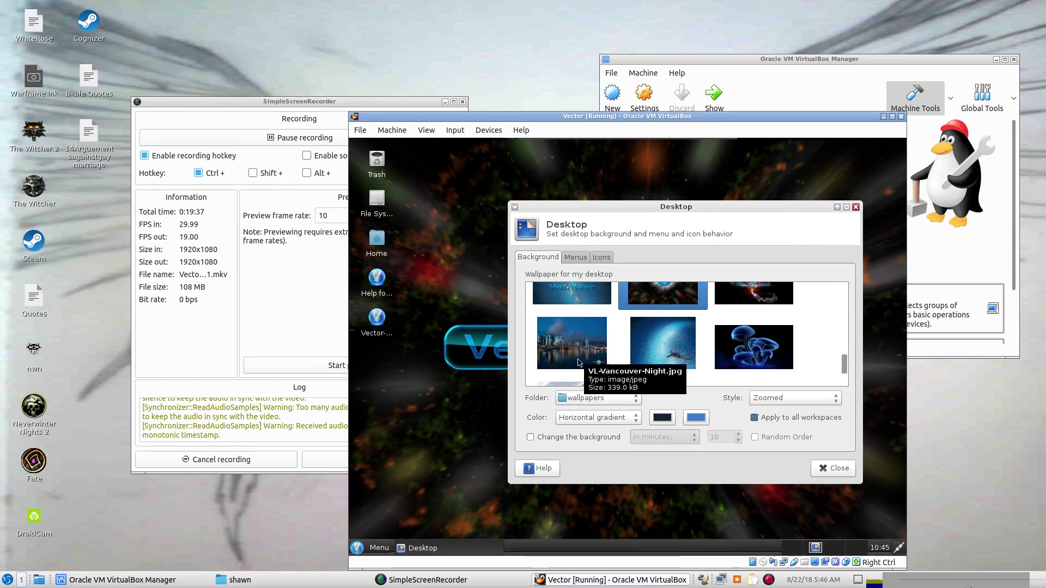
click(439, 295)
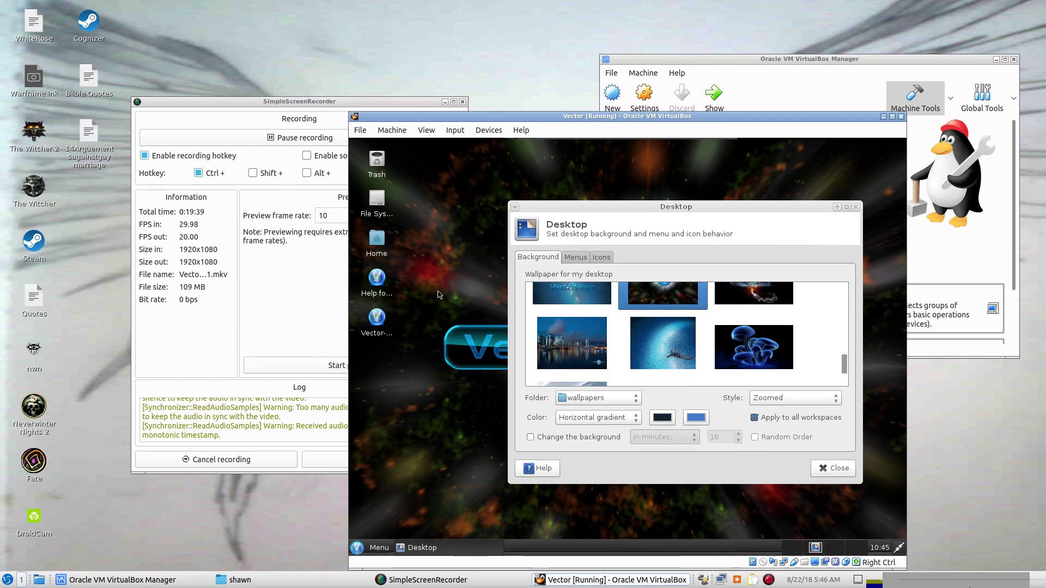
click(839, 470)
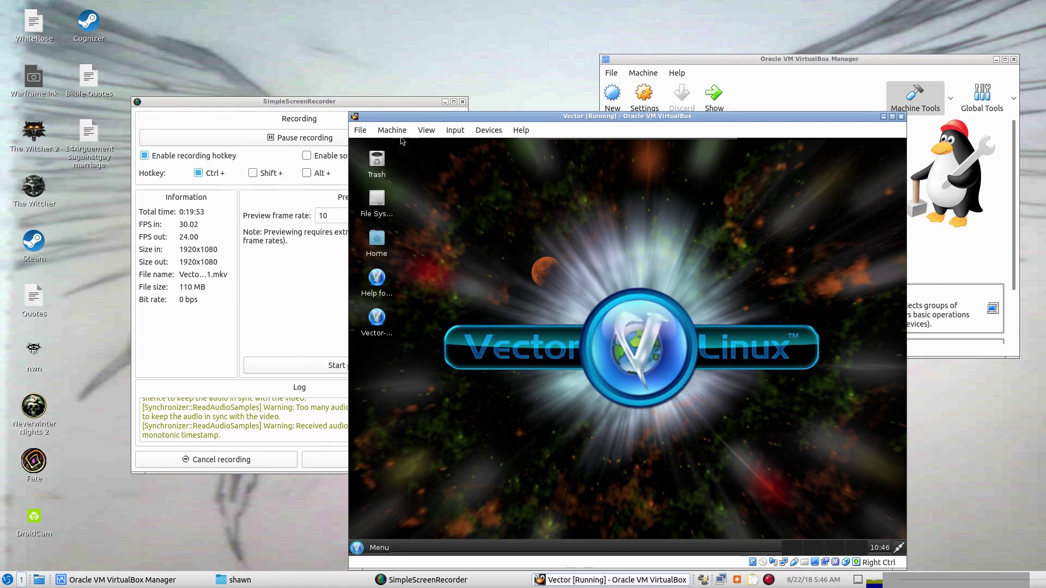
click(362, 548)
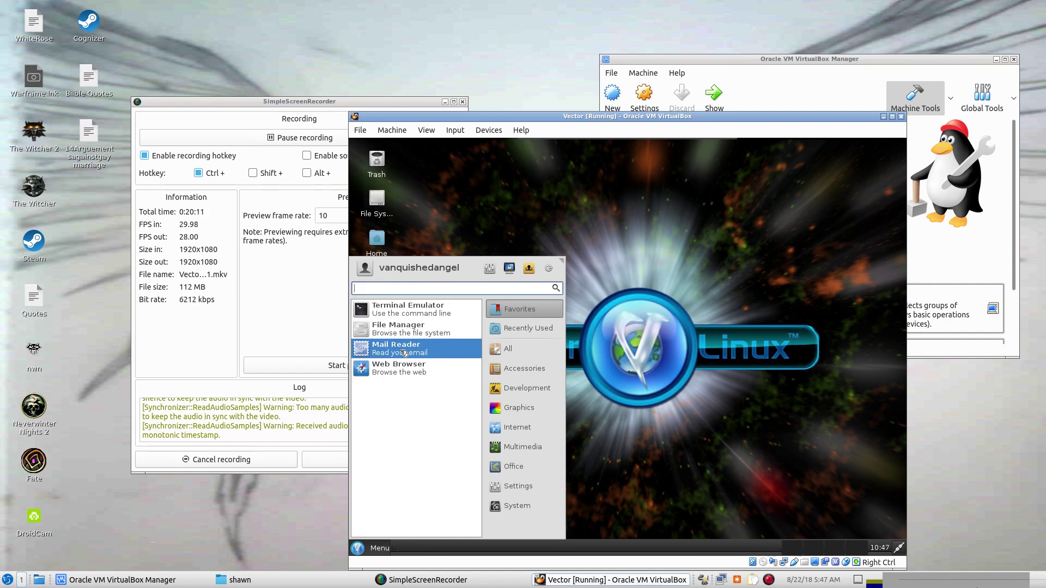
click(402, 353)
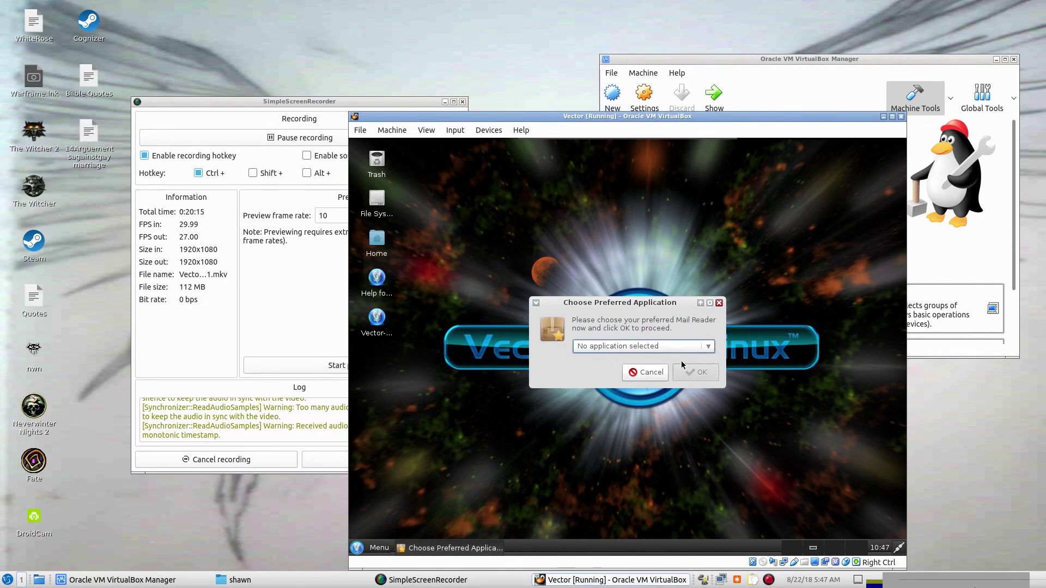
click(638, 375)
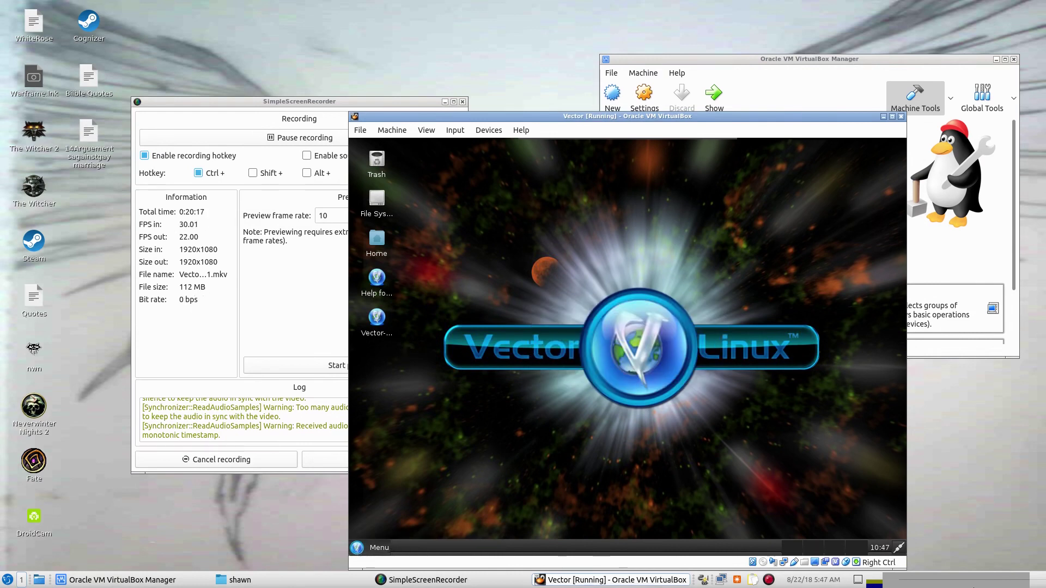
Open the File Manager on the home folder from the Menu, then close it.
click(359, 548)
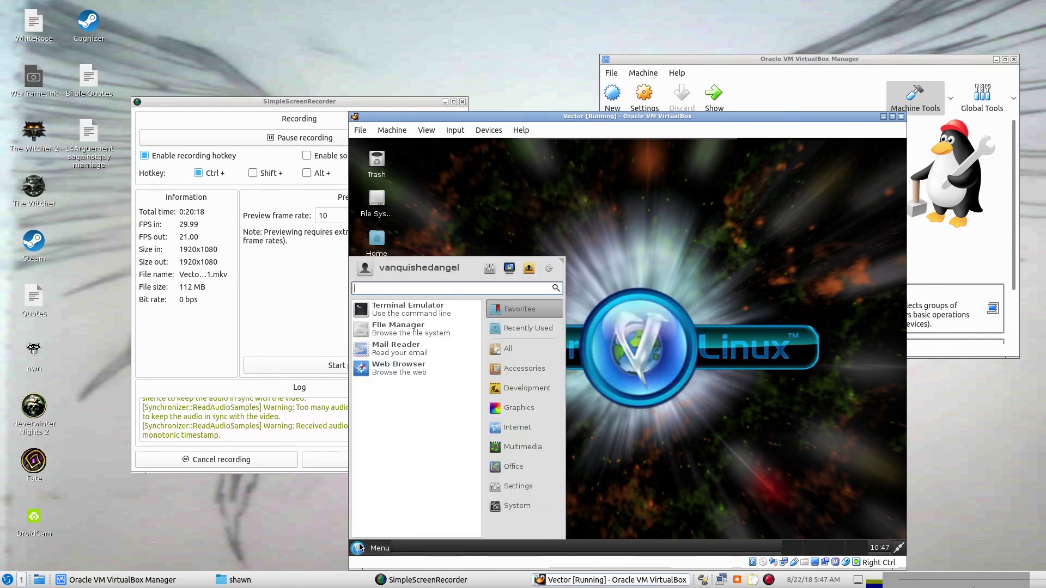
click(391, 335)
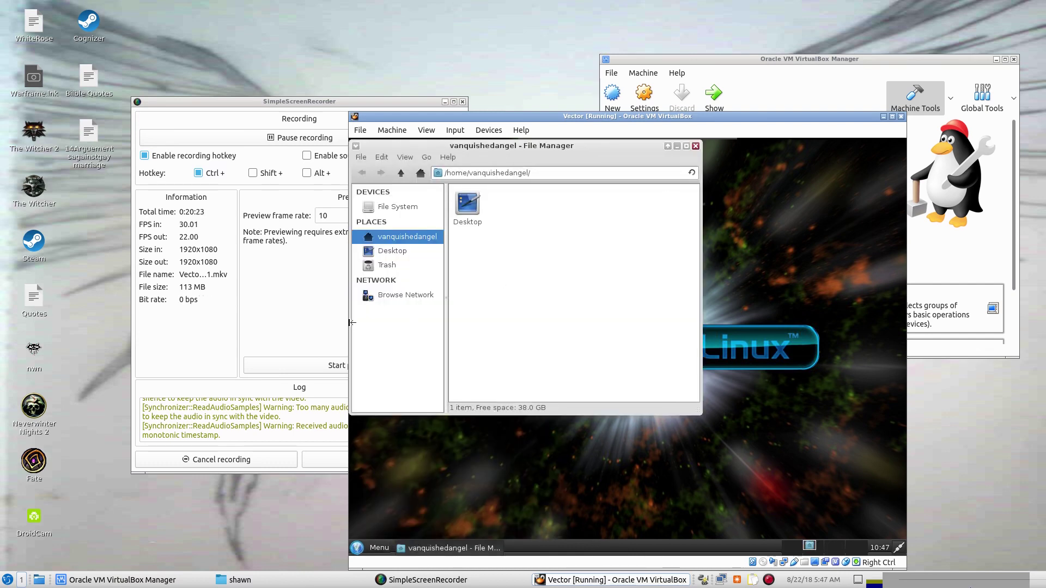
mouse_move(696, 141)
click(695, 146)
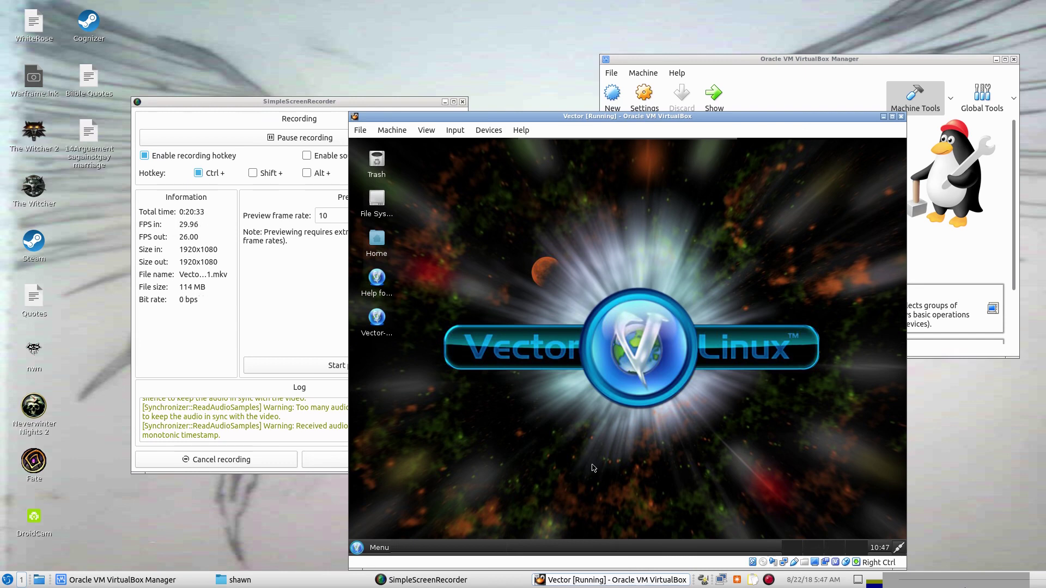
Reopen the Menu and search applications for "packag", correcting earlier typos.
click(363, 548)
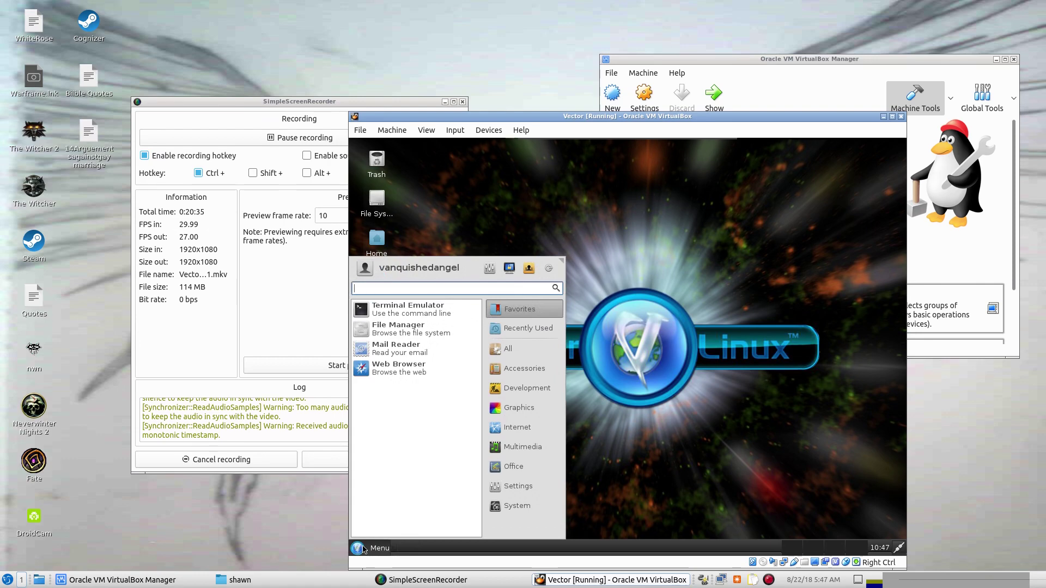
click(525, 369)
text(syn)
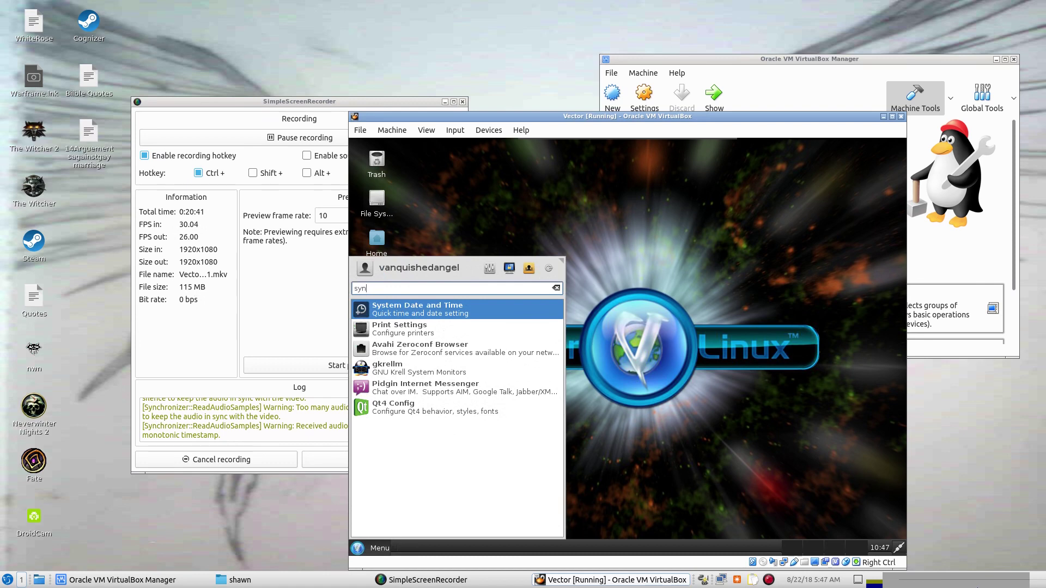
text(ap)
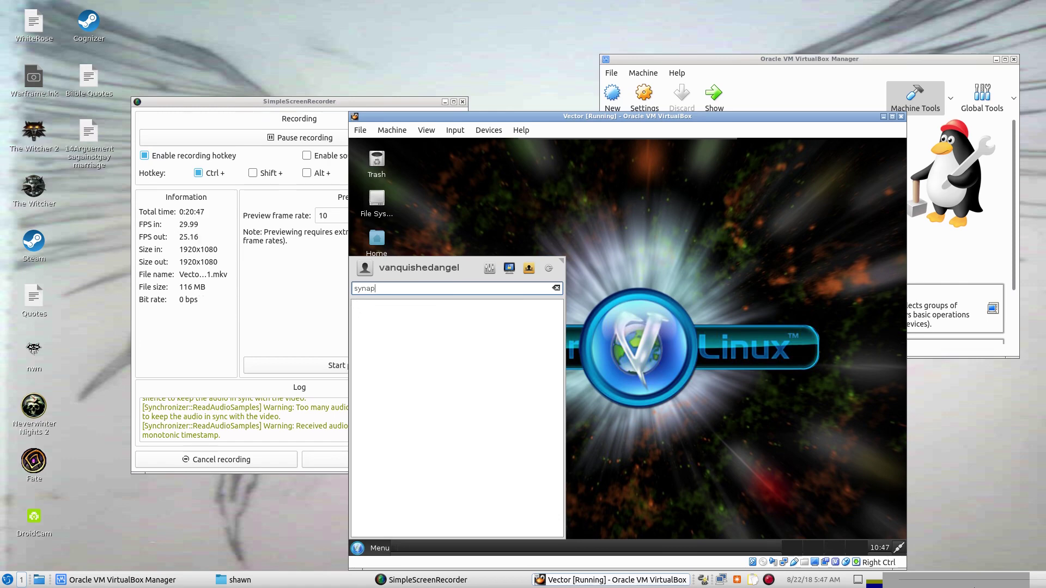
key(BackSpace)
key(BackSpace)
key(BackSpace)
key(BackSpace)
key(BackSpace)
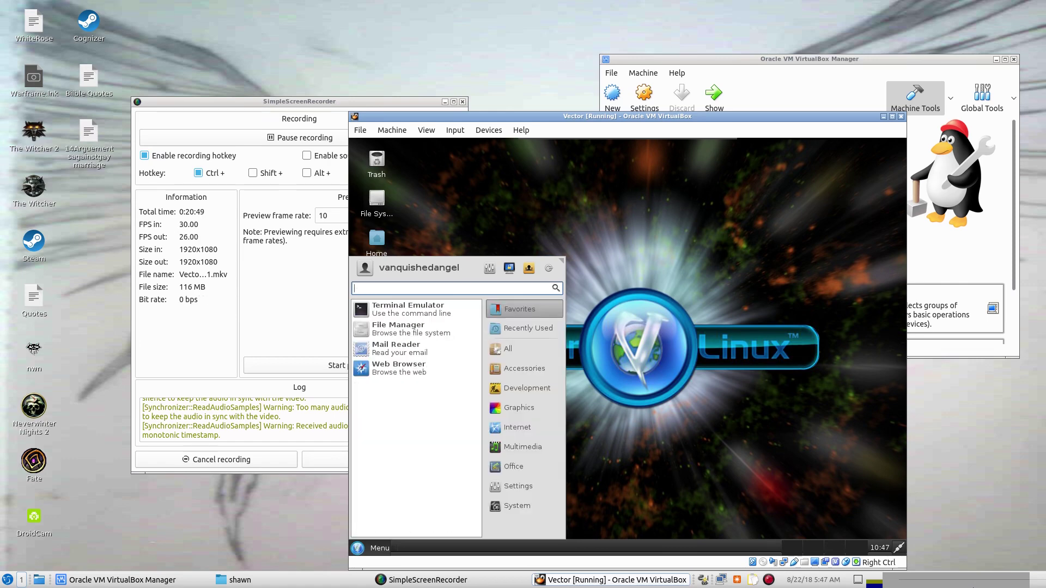
text(pac)
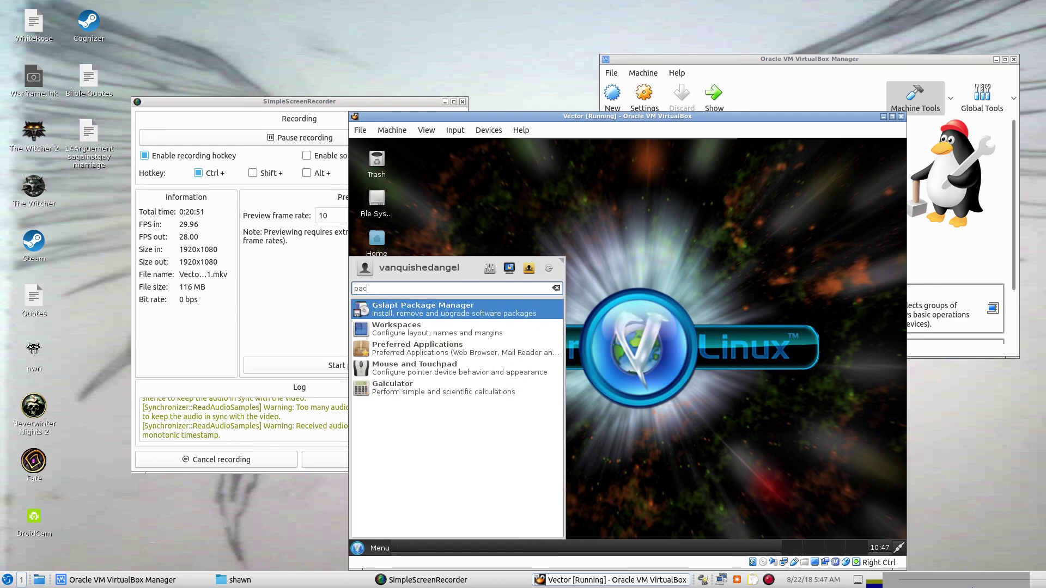
text(ak)
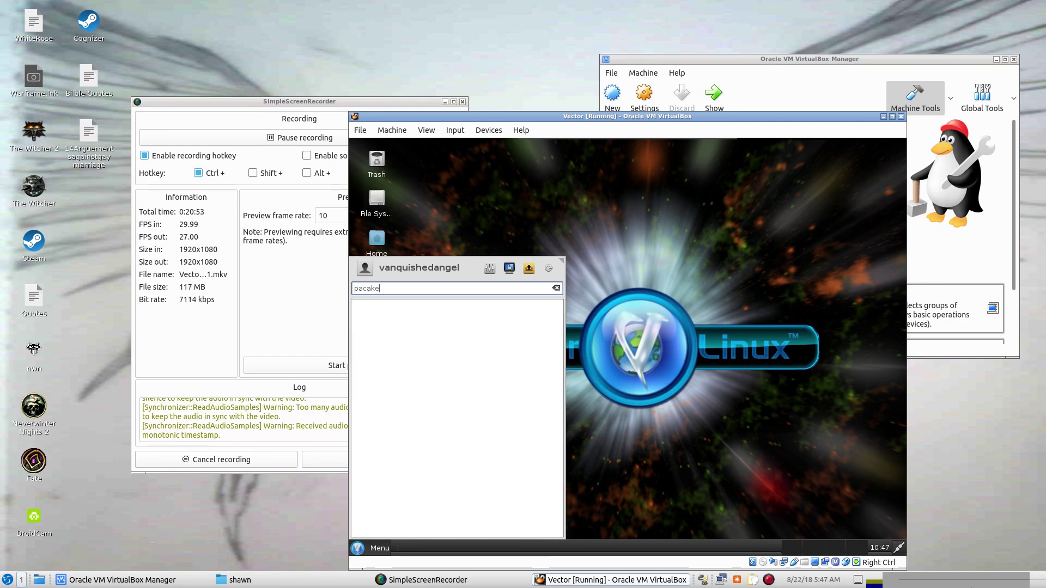
text(e)
key(BackSpace)
key(BackSpace)
key(BackSpace)
key(BackSpace)
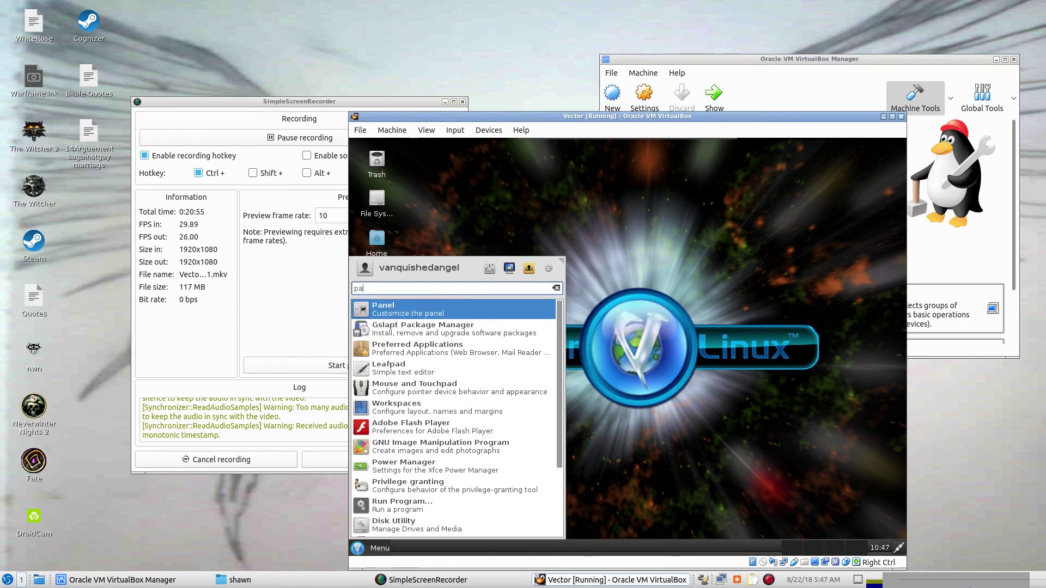
text(ckag)
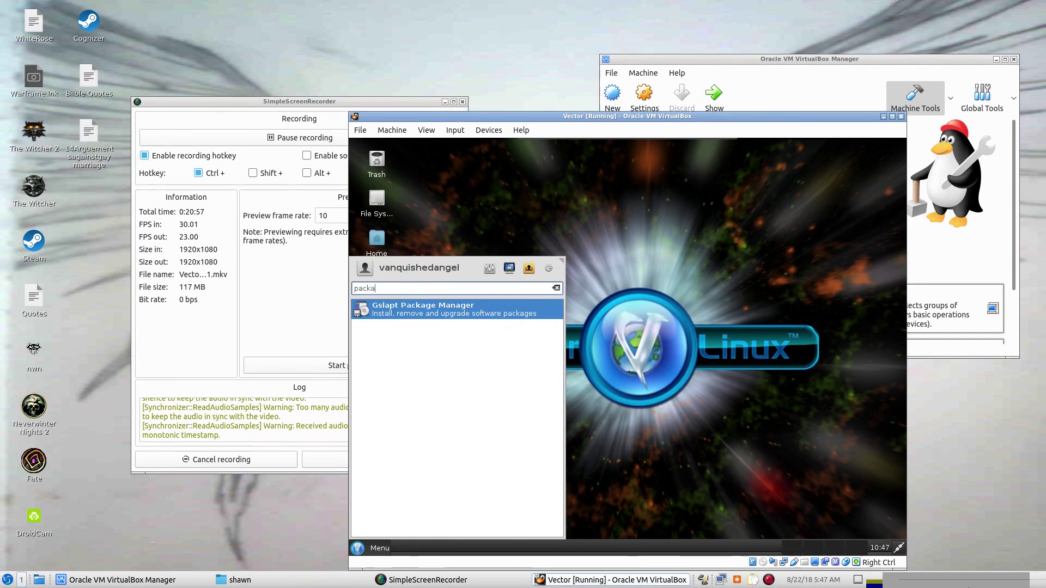
click(467, 315)
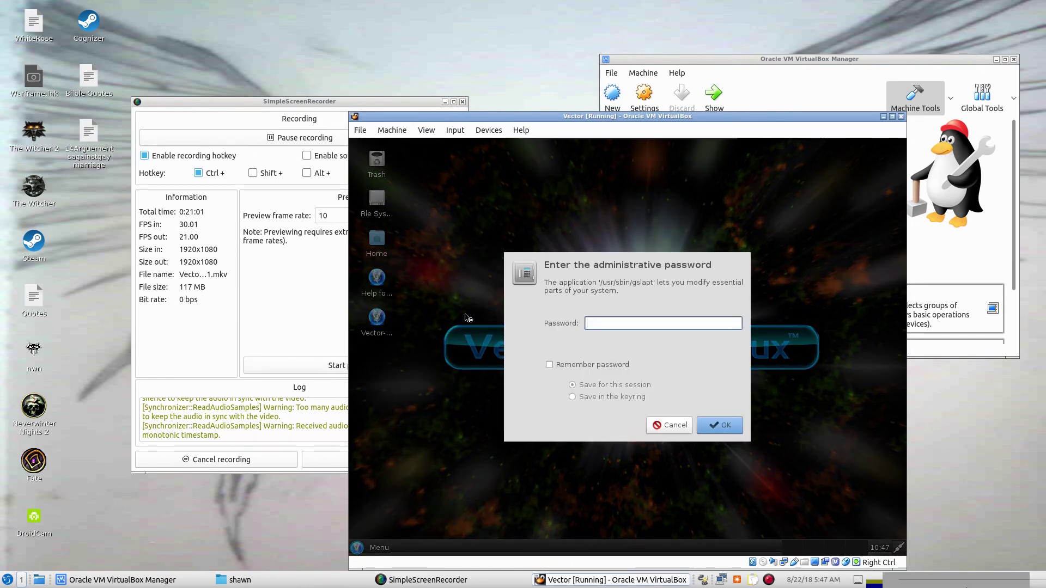
text(****)
key(Return)
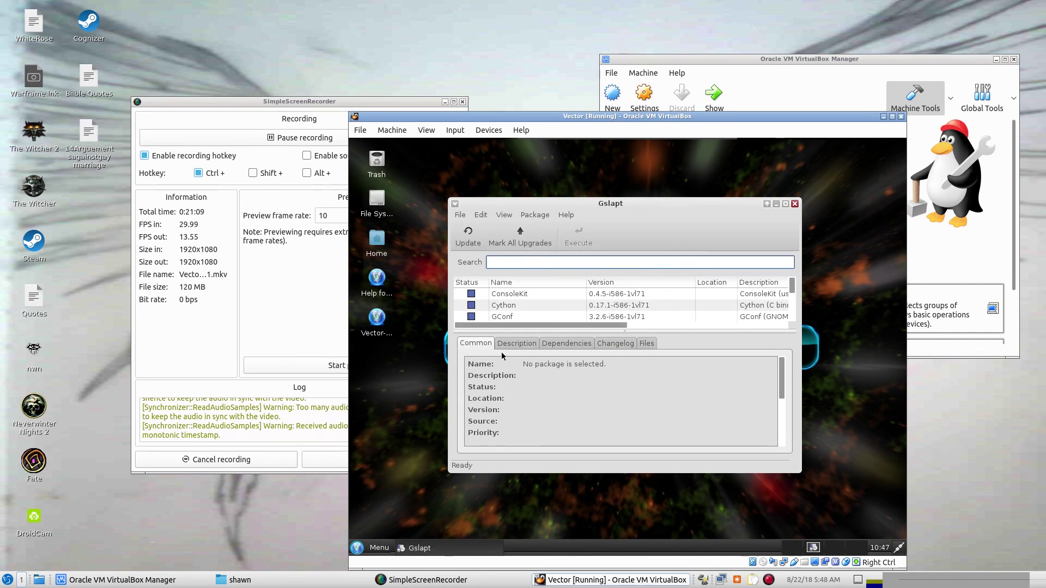
click(515, 343)
click(575, 343)
click(618, 344)
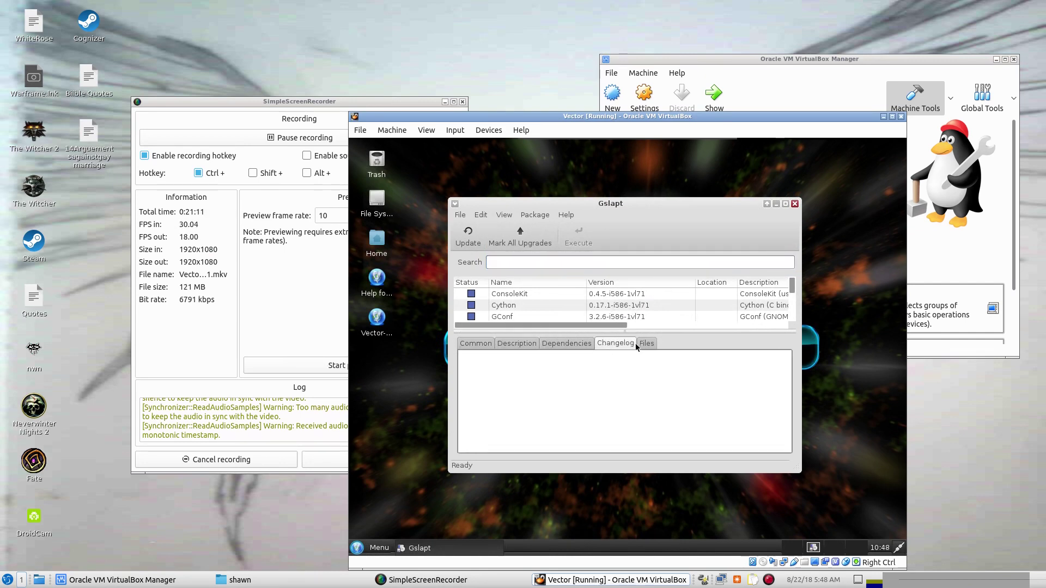
click(636, 343)
click(479, 342)
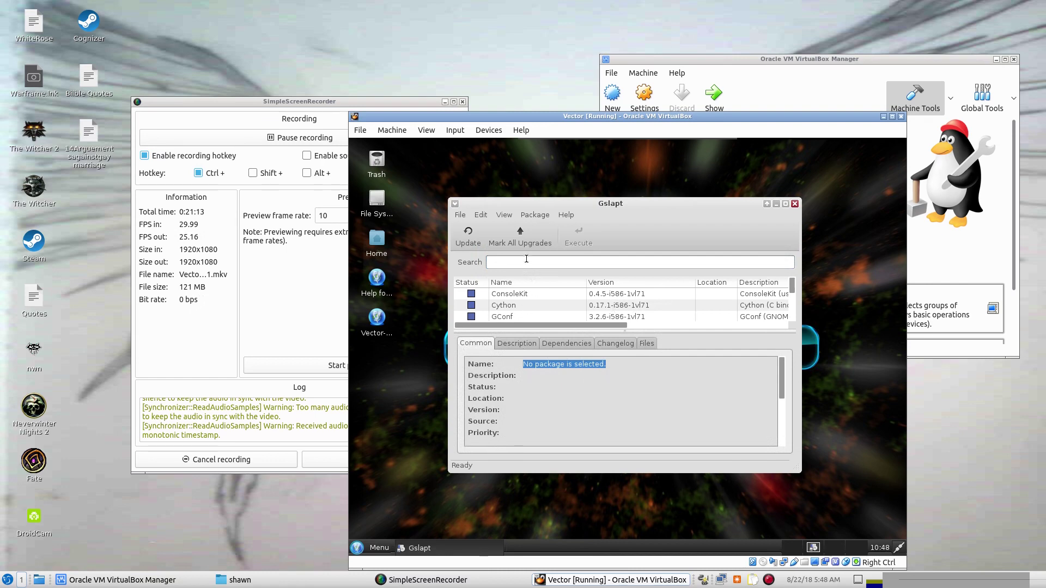
click(527, 260)
scroll(542, 293, down, 1)
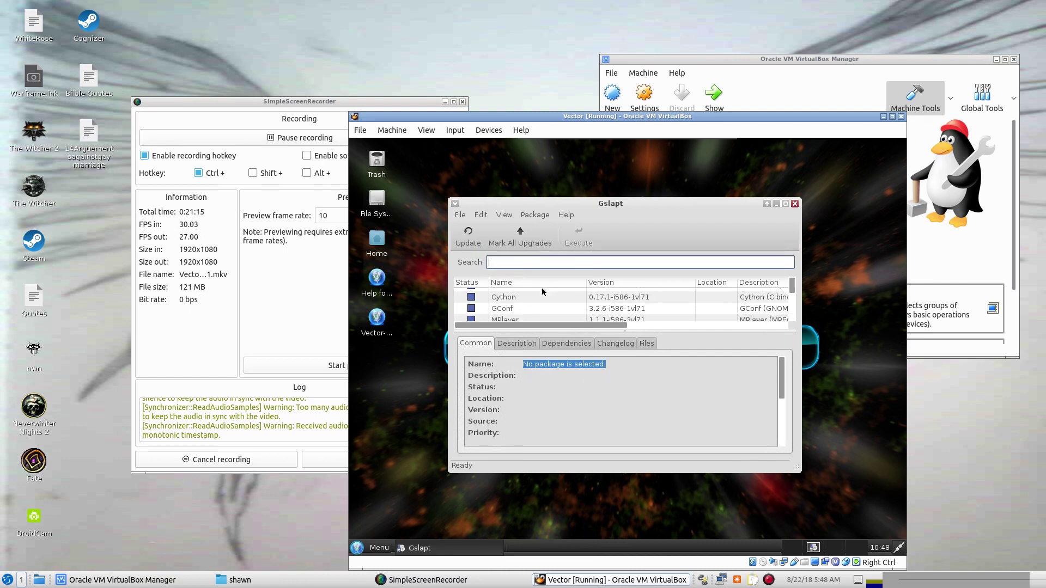
scroll(551, 302, down, 6)
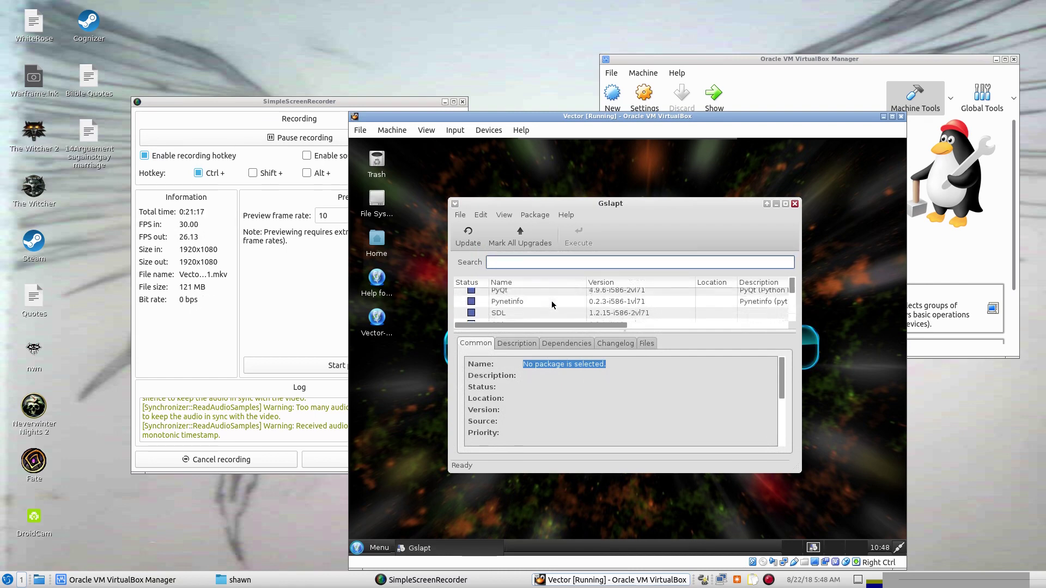
scroll(551, 300, down, 3)
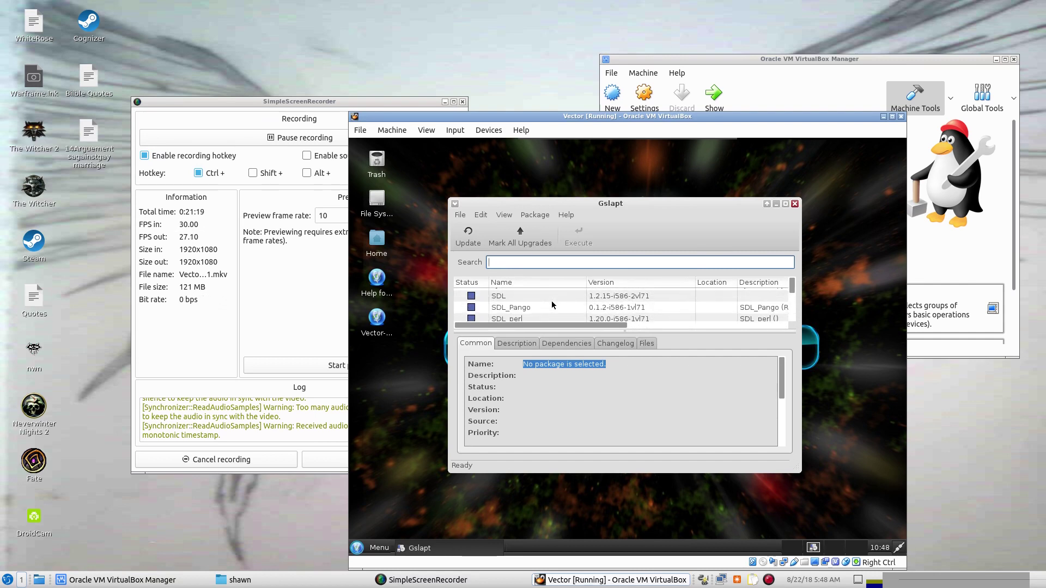
scroll(551, 301, down, 5)
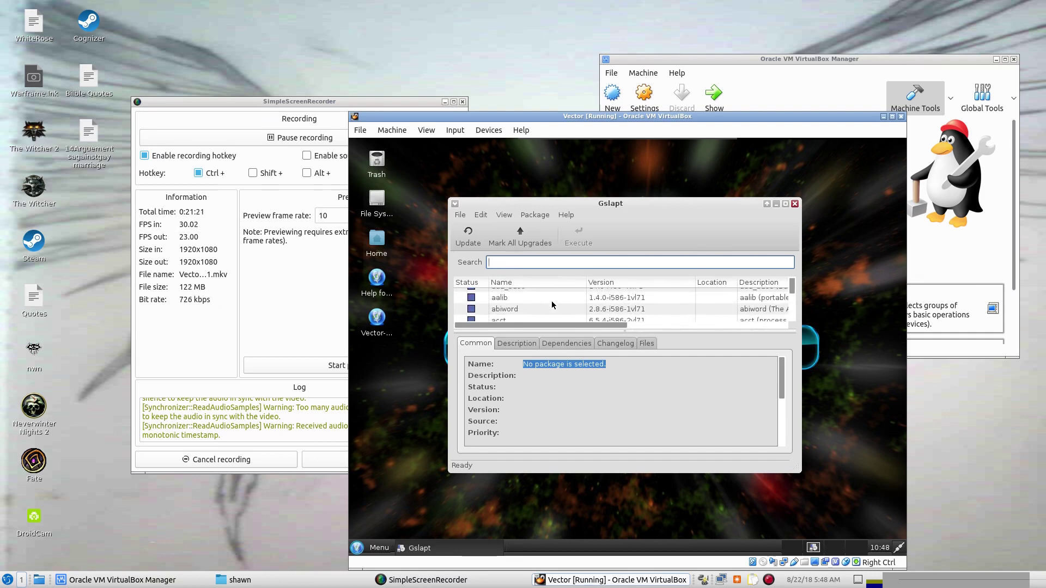
scroll(551, 301, up, 6)
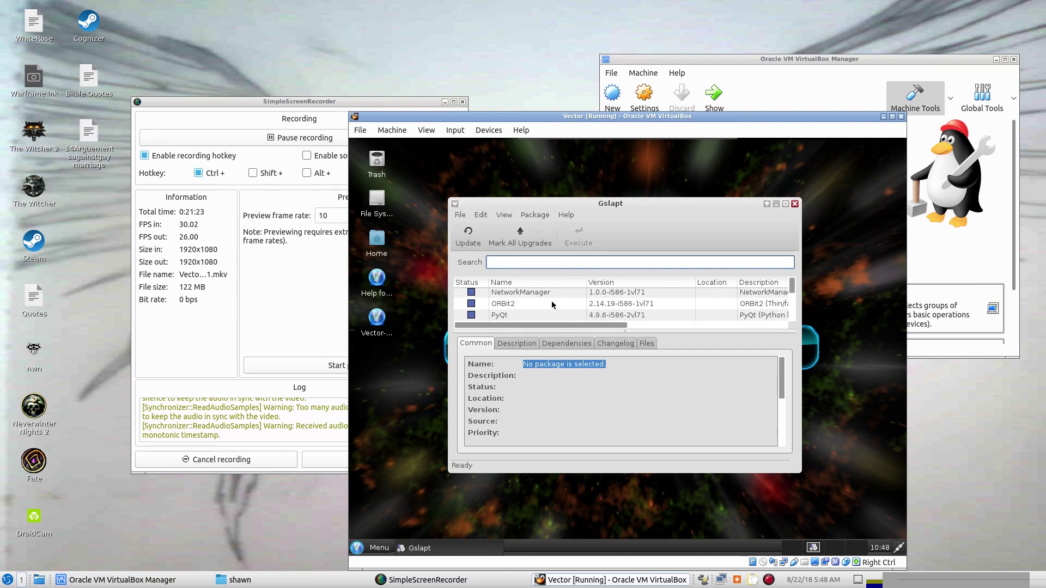
scroll(552, 301, down, 7)
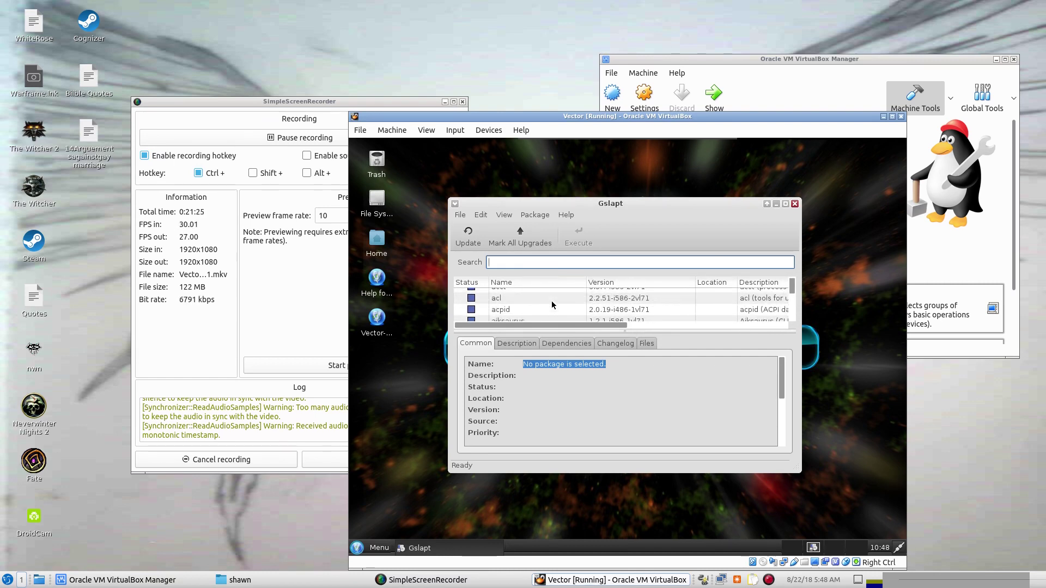
scroll(552, 305, down, 6)
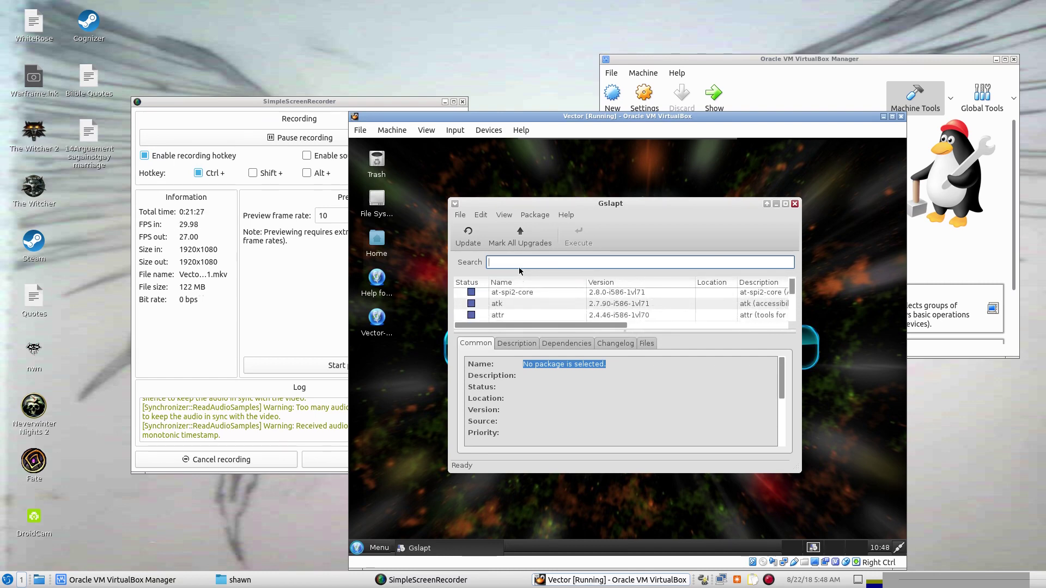
Update Gslapt's package data, search for "wine" and select the pipelight package.
click(522, 260)
text(wine)
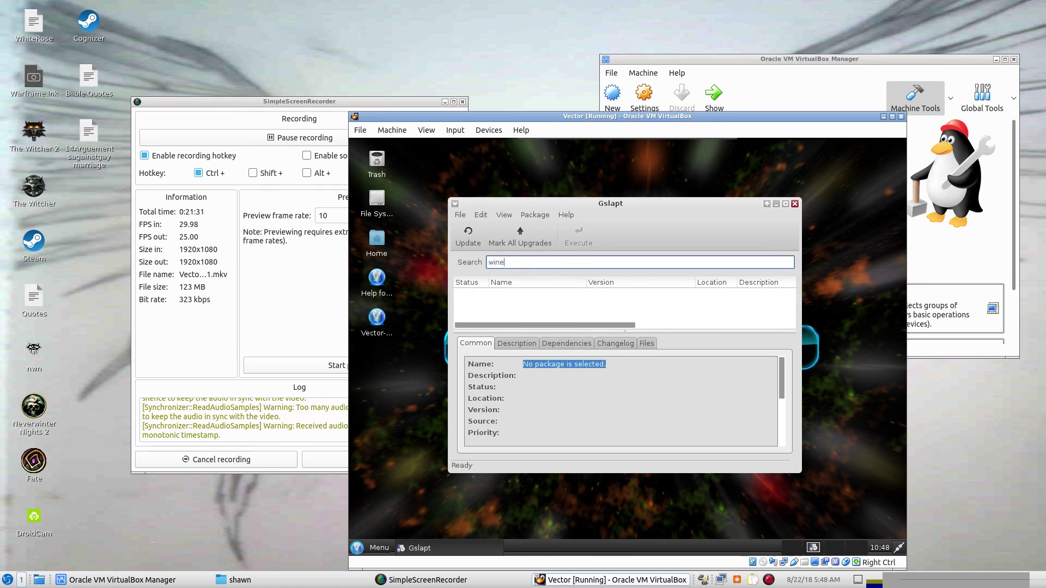
click(473, 240)
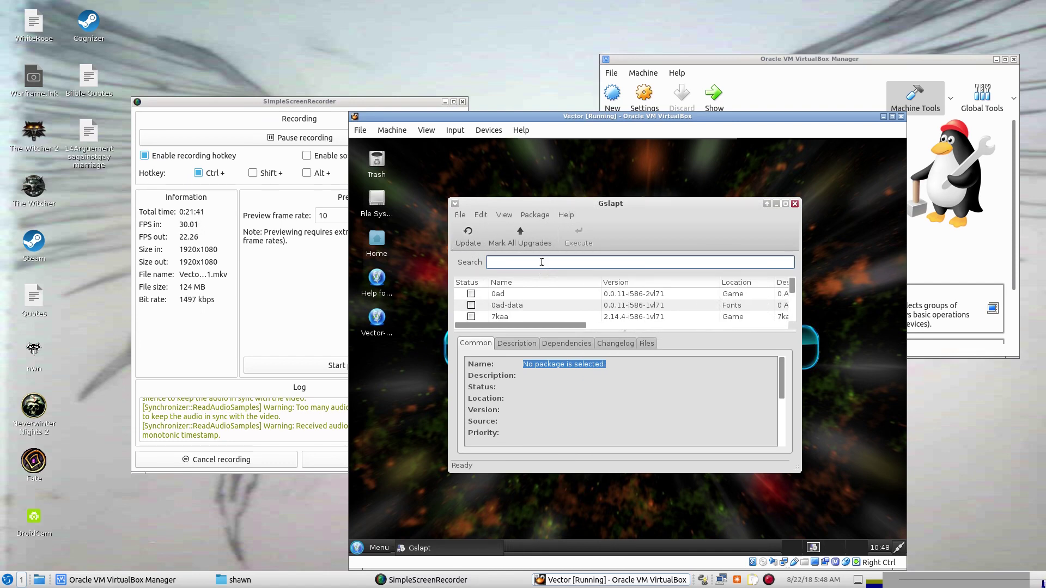
text(wine)
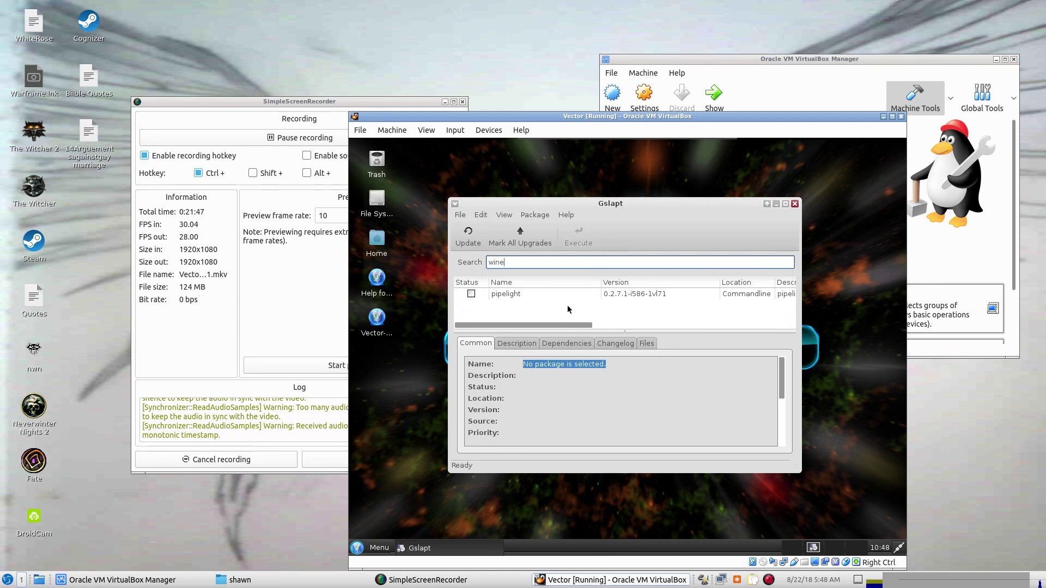
click(518, 294)
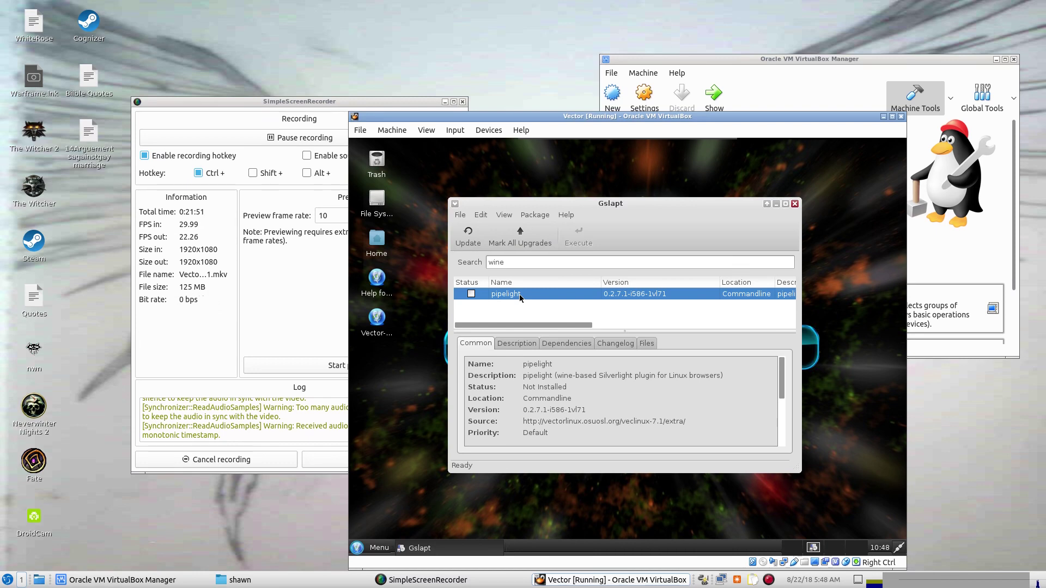
Try searching for playonlinux and qt4wine, then clear the search text.
click(506, 263)
drag(505, 262, 482, 262)
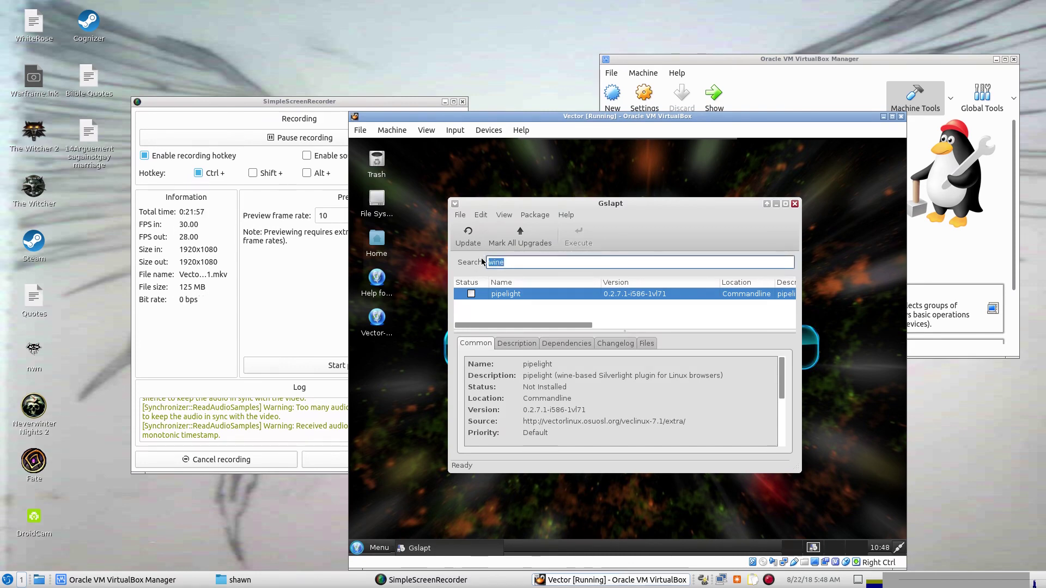
text(plan)
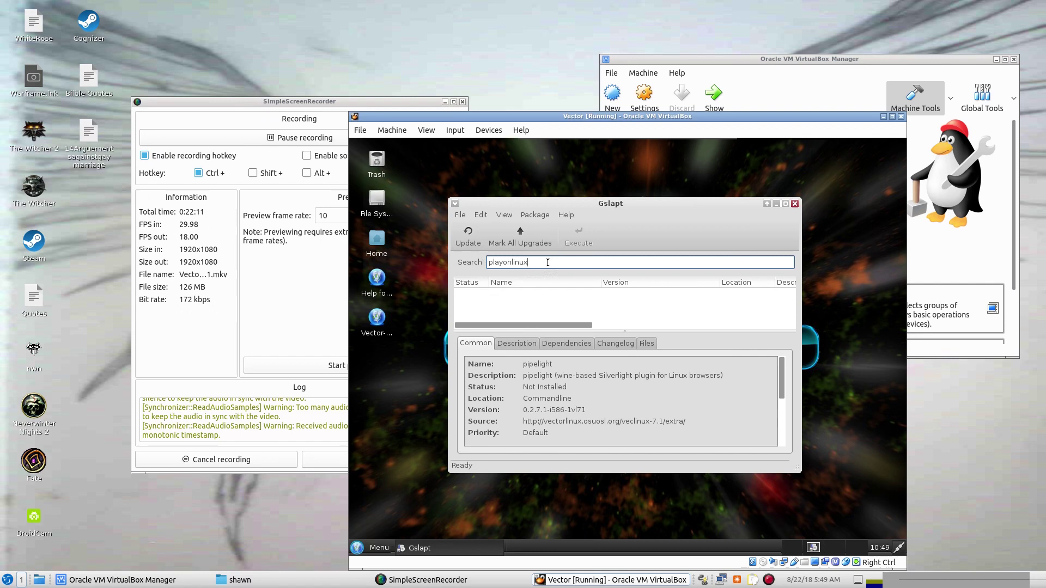
drag(557, 262, 439, 250)
key(BackSpace)
text(qt4)
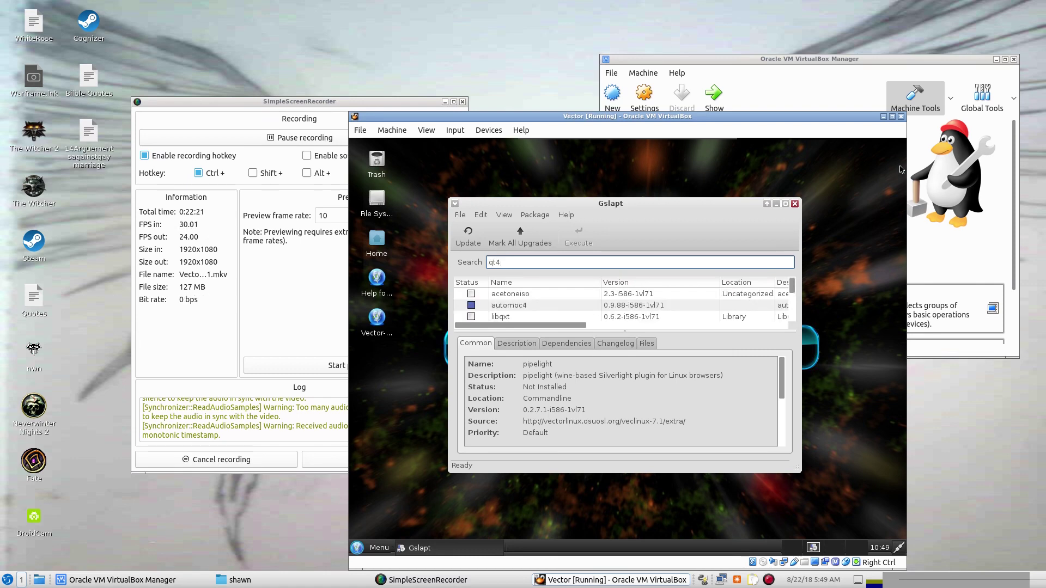
text(wine)
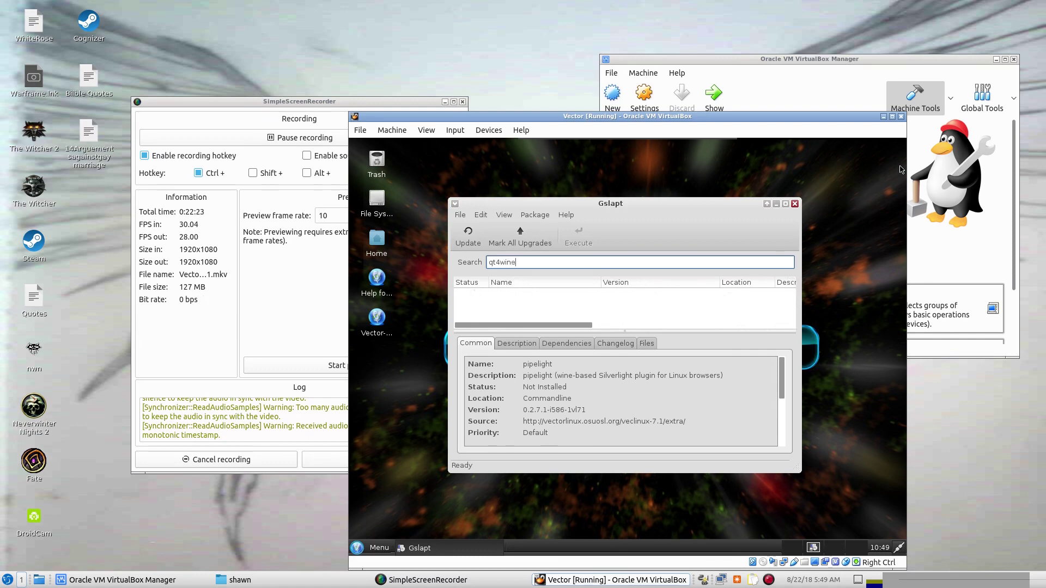
key(BackSpace)
key(BackSpace)
key(BackSpace)
key(BackSpace)
key(BackSpace)
key(BackSpace)
key(BackSpace)
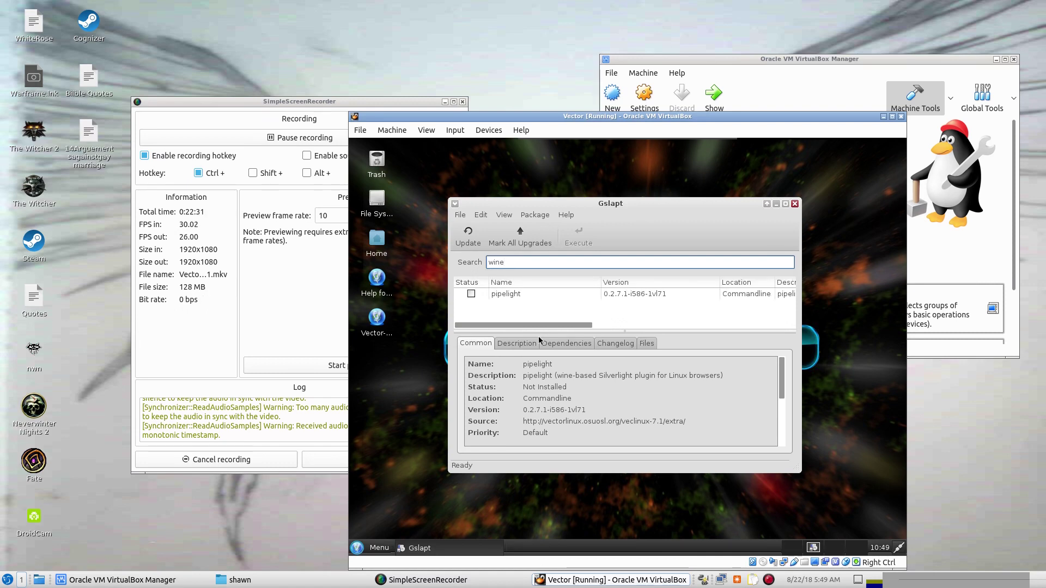
Open Gslapt's Preferences and view its Excluded and Sources tabs.
click(535, 214)
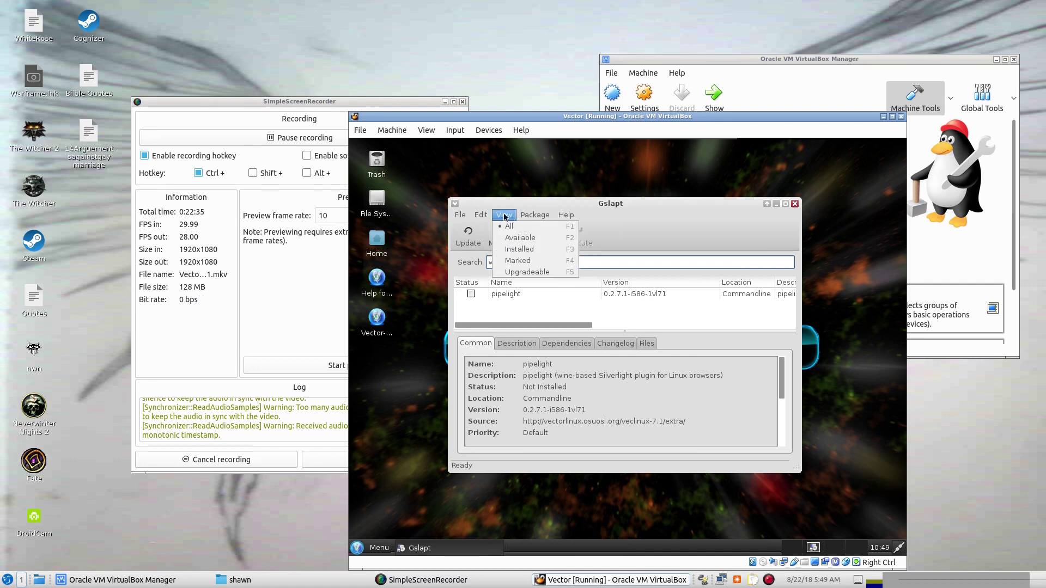
mouse_move(564, 213)
mouse_move(524, 216)
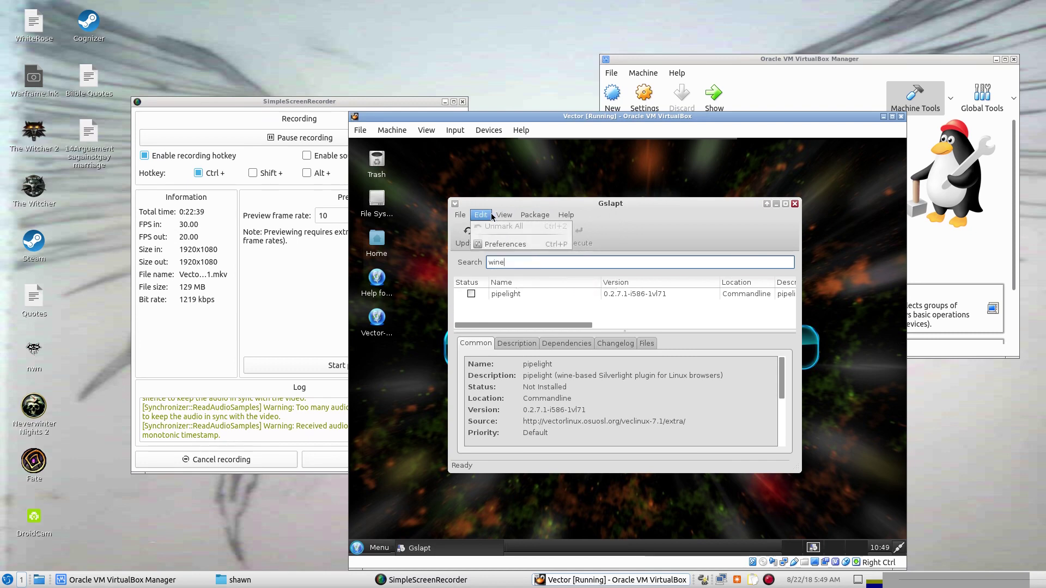
click(487, 245)
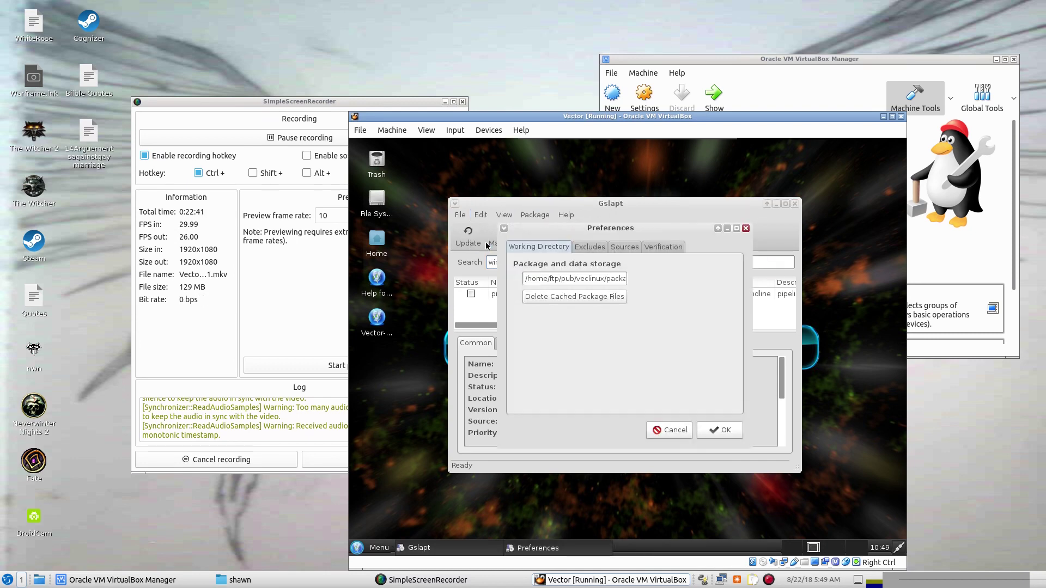
click(584, 247)
click(620, 248)
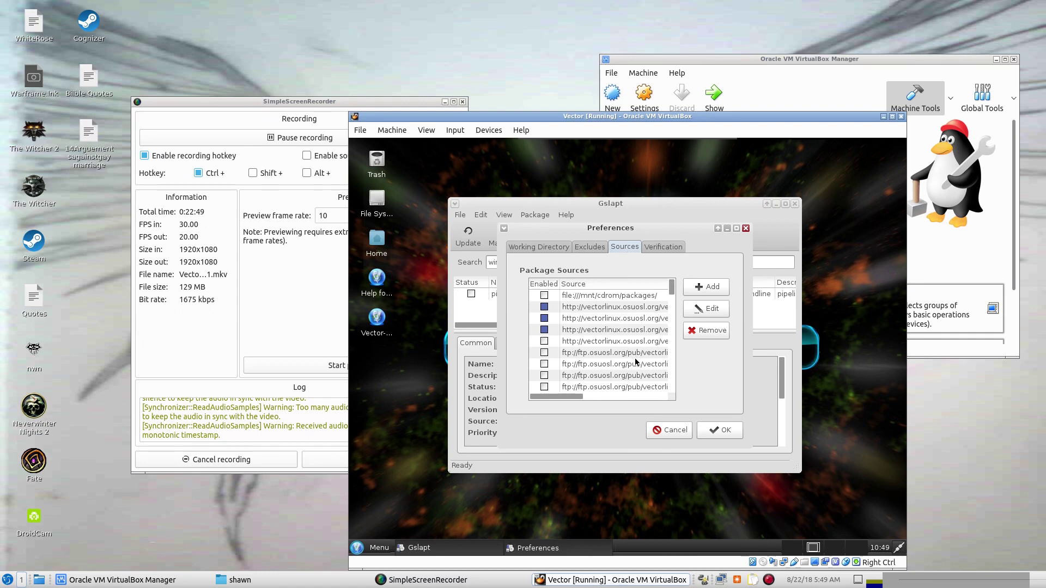
Scroll through the package sources, cancel Preferences unchanged, and close Gslapt.
scroll(636, 363, down, 10)
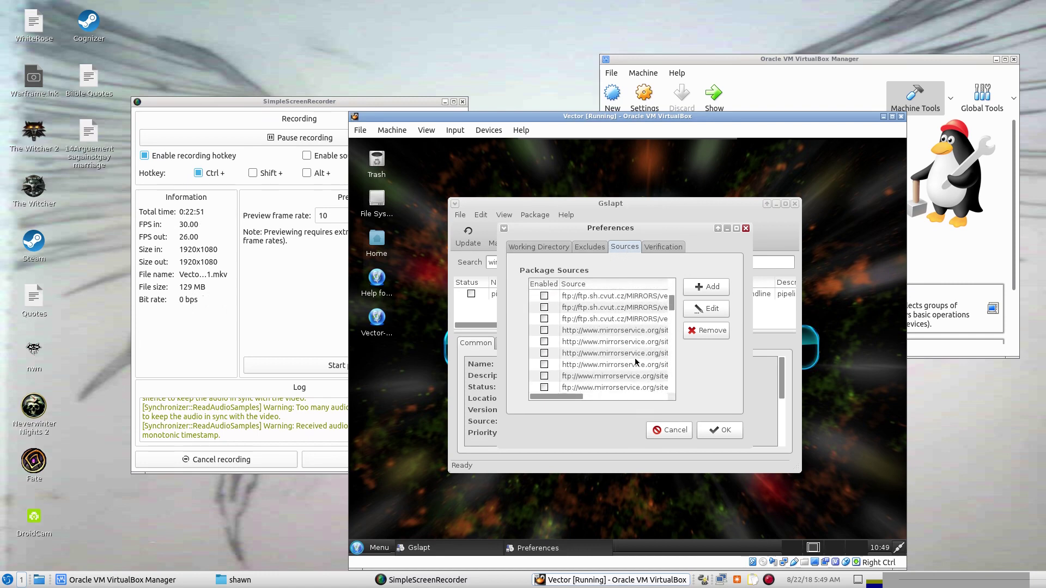
scroll(635, 362, down, 8)
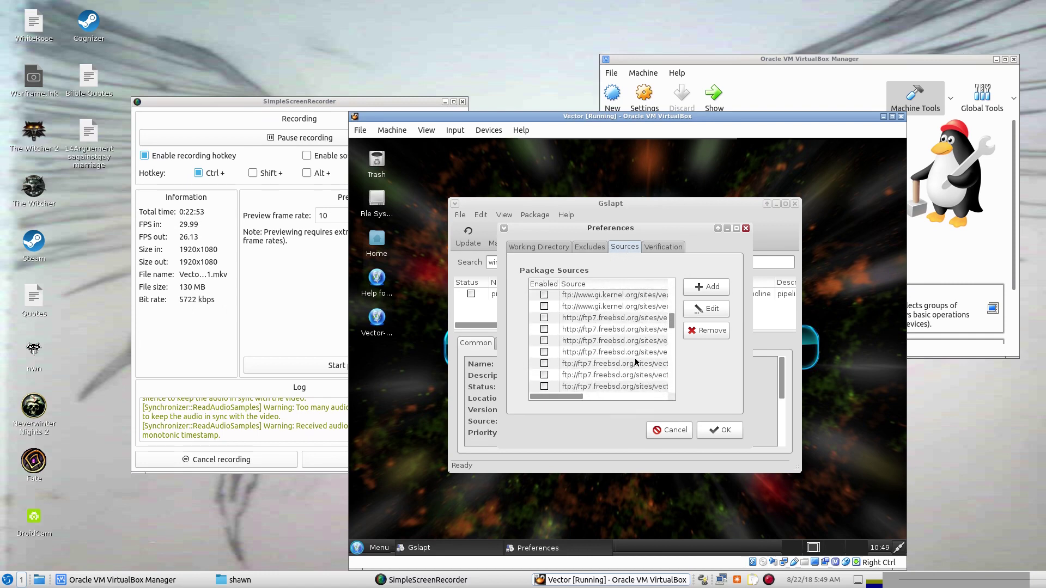
scroll(635, 362, down, 2)
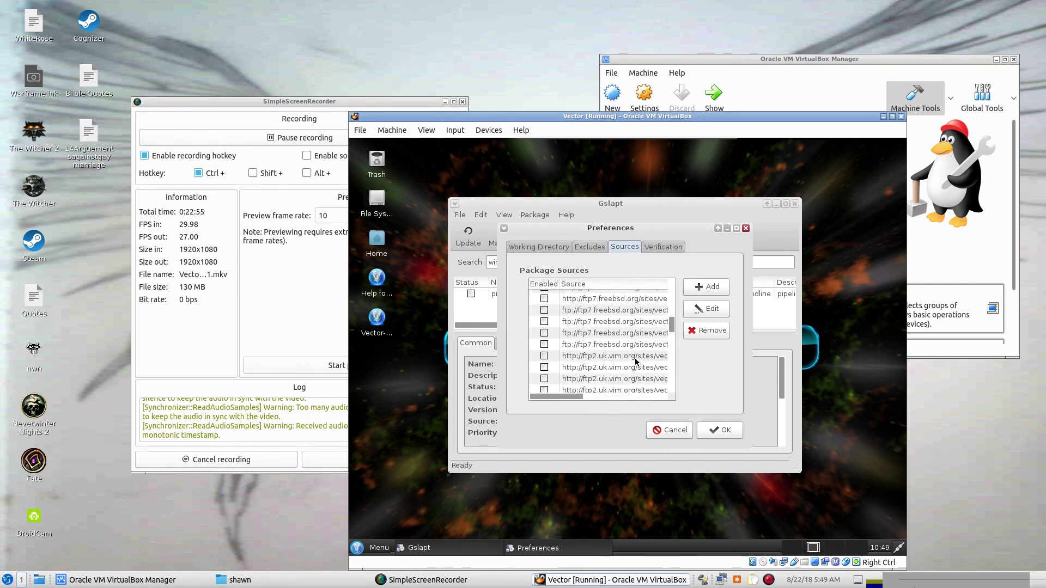
scroll(635, 361, down, 1)
scroll(635, 361, down, 6)
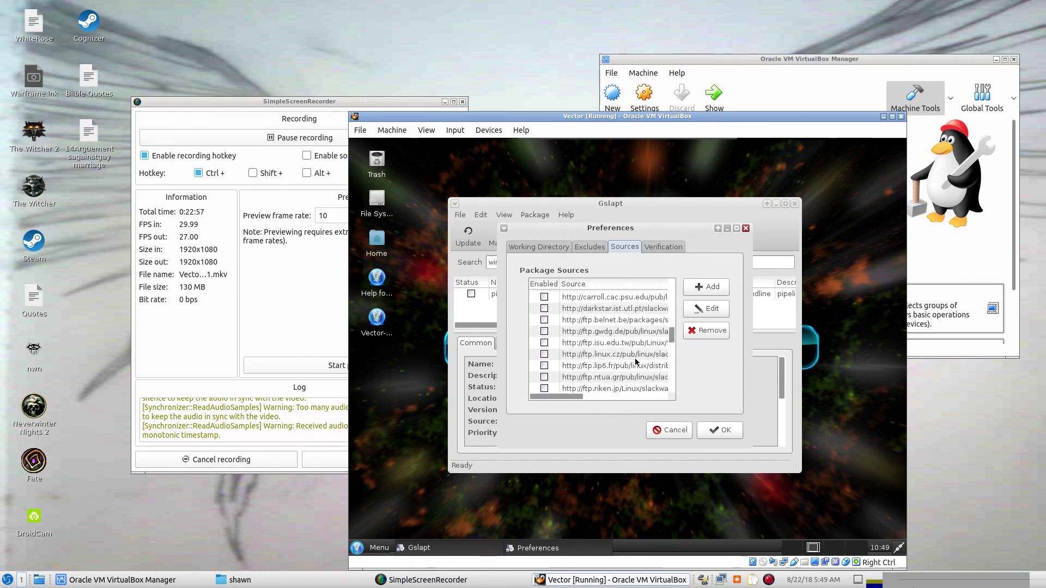
scroll(636, 361, down, 5)
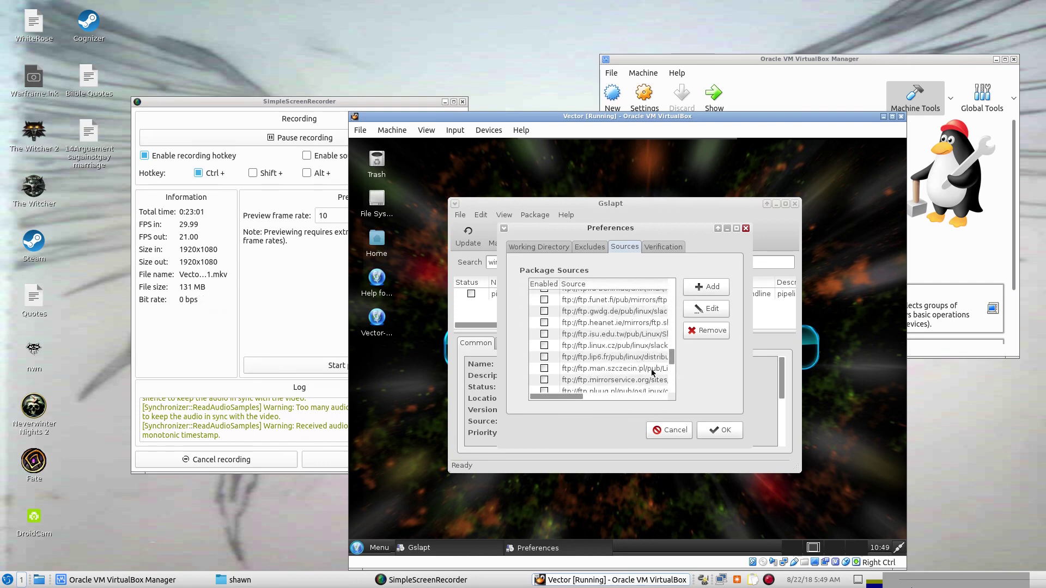
click(681, 431)
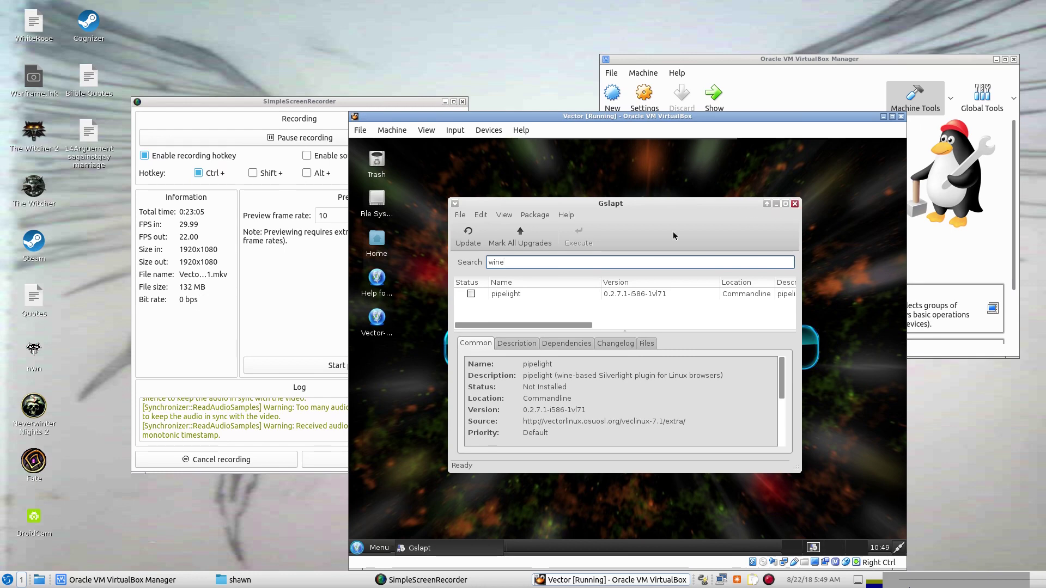
click(795, 204)
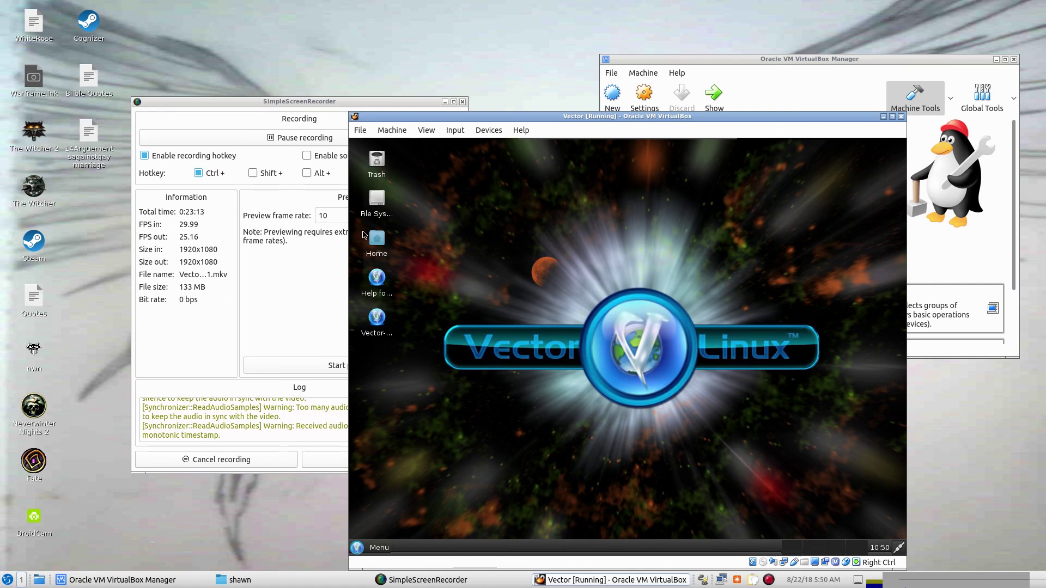
Open the VectorLinux Menu's System category and bring up the log-out options.
click(361, 550)
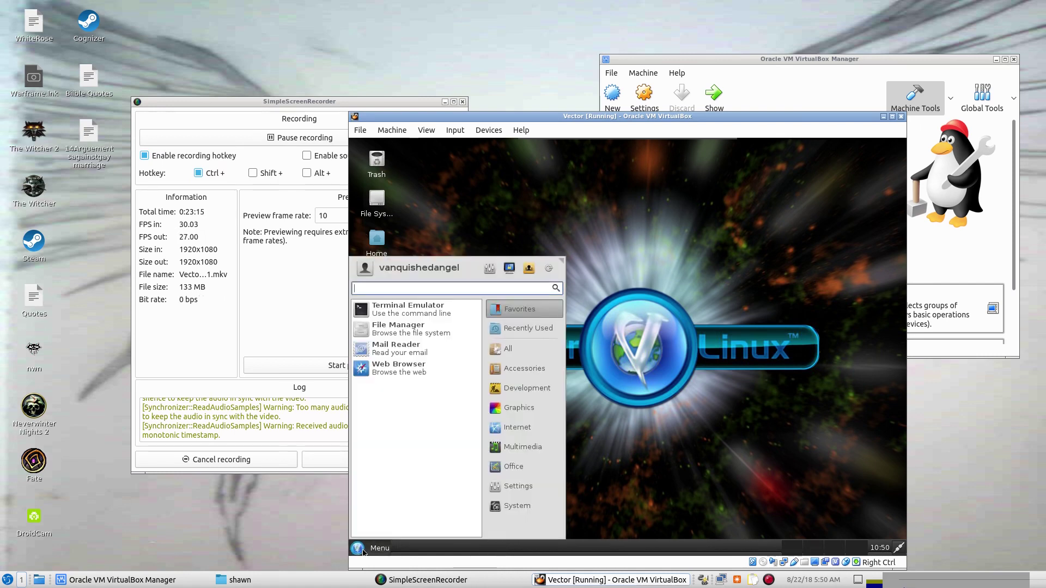
click(509, 506)
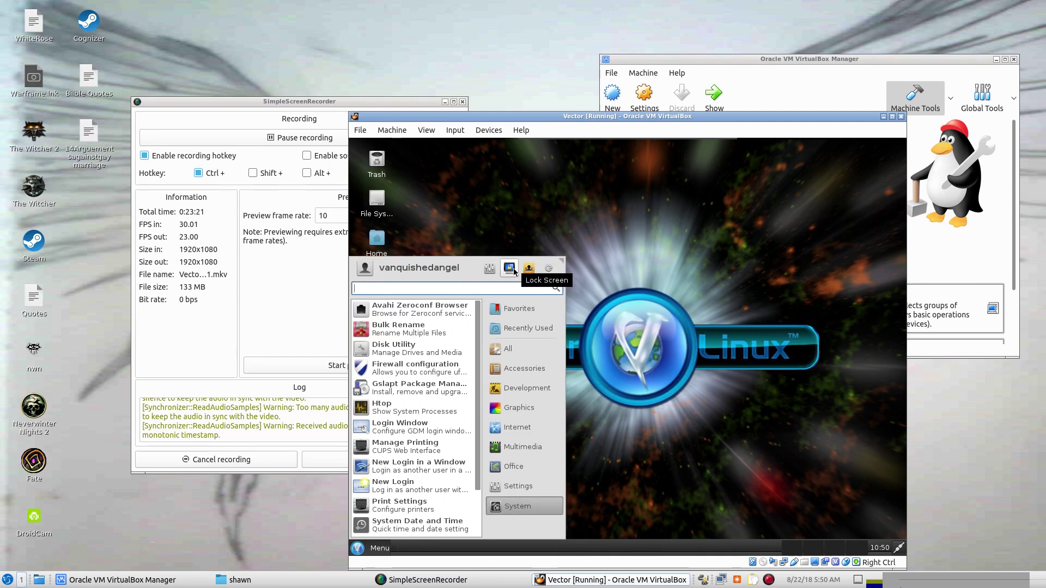
click(548, 269)
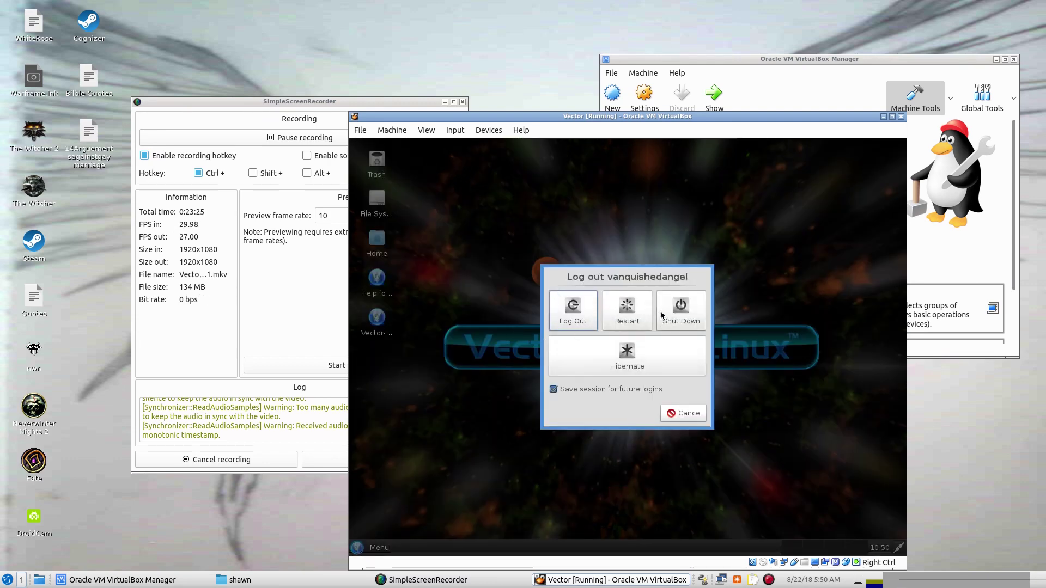
Choose Shut Down to power off the VectorLinux guest.
click(689, 309)
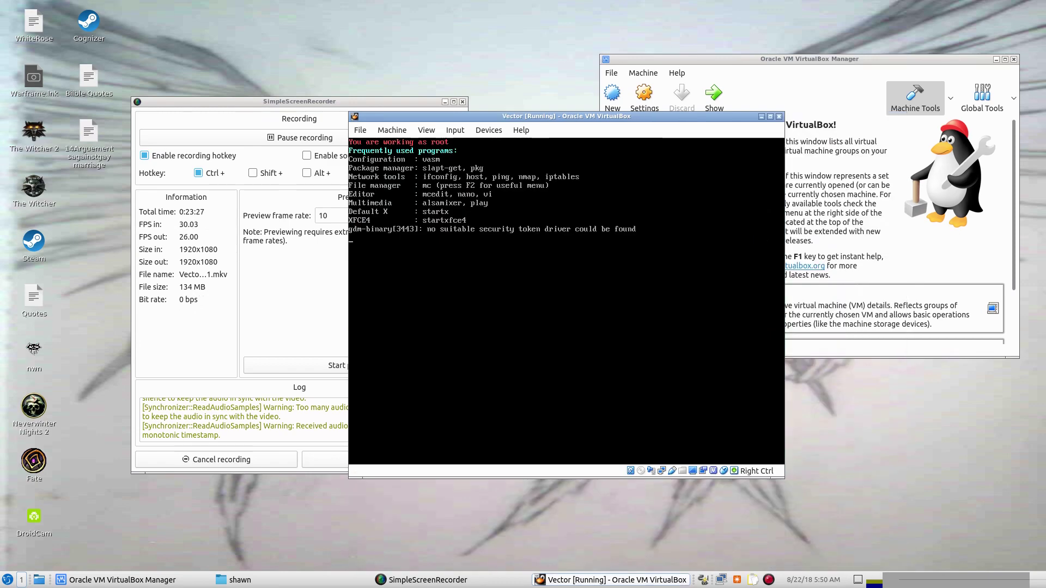